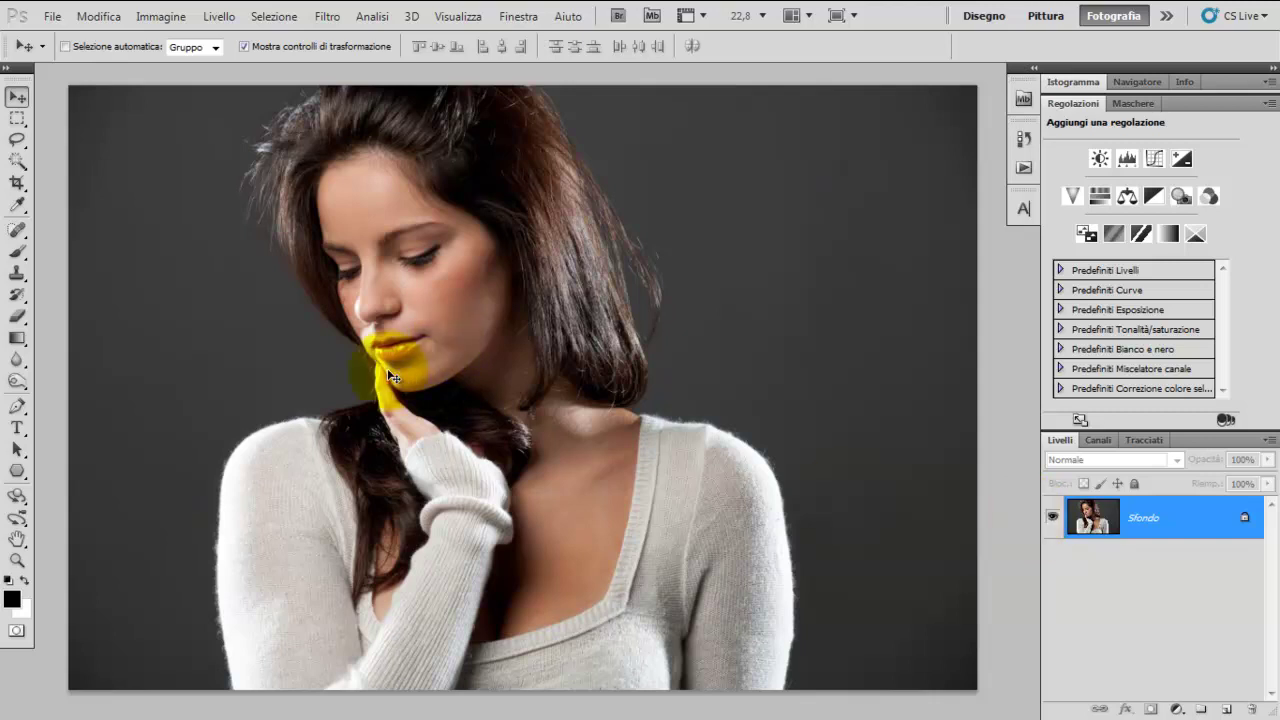
Step: Zoom in on the woman's face in the first portrait, from 22.8% to 50%
{"action": "left_click", "coordinate": [17, 560]}
{"action": "left_click", "coordinate": [501, 352]}
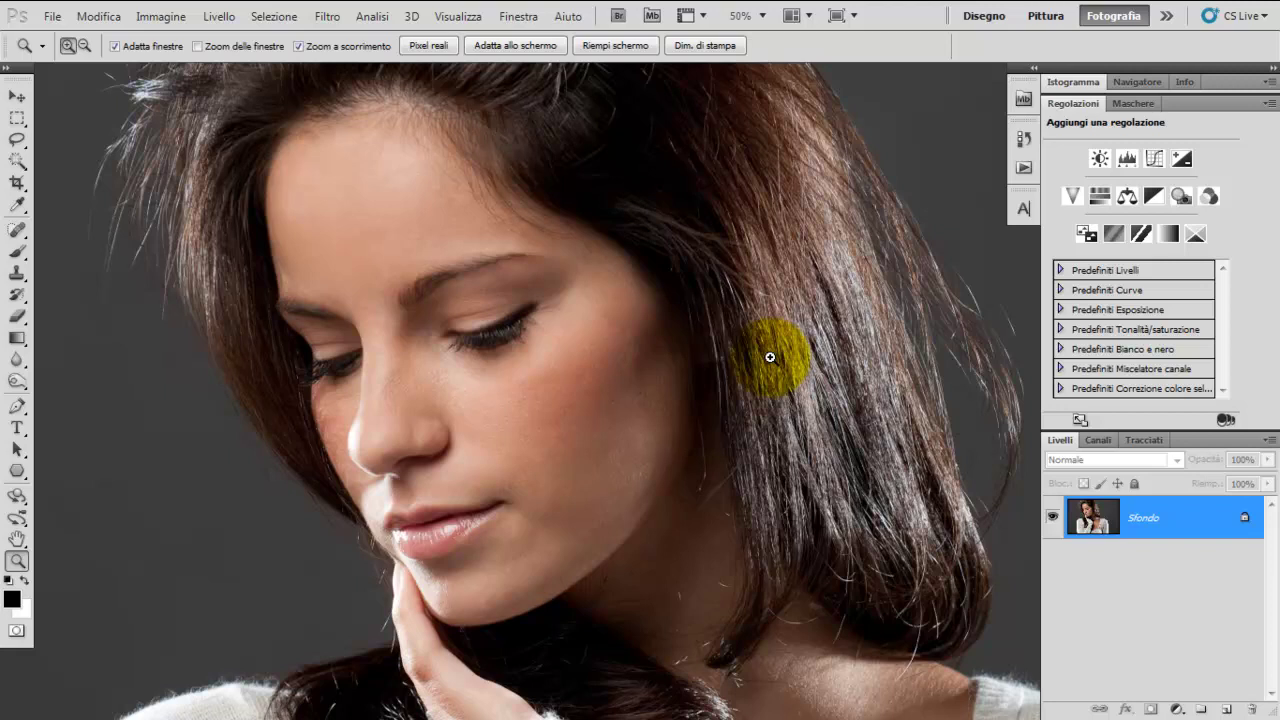
Step: Duplicate the background layer, apply a 20-pixel Gaussian blur to the copy, and set it to 50% opacity
{"action": "left_click", "coordinate": [327, 16]}
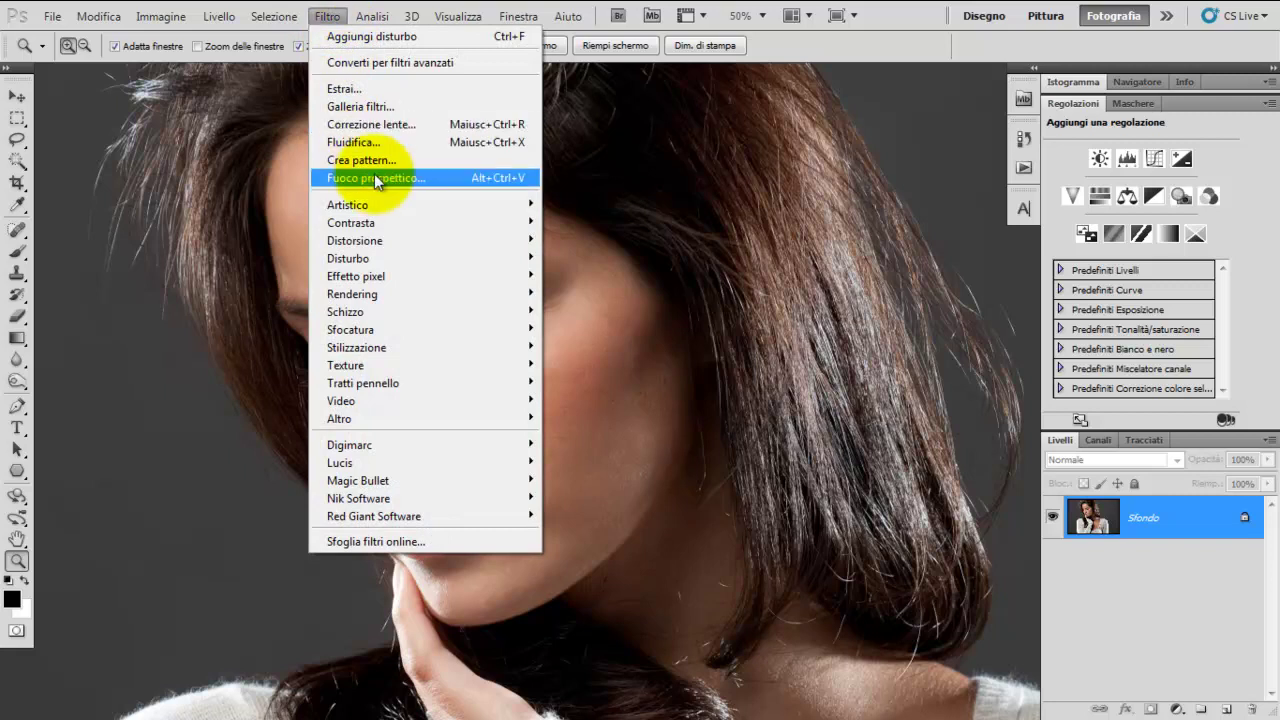
{"action": "left_click", "coordinate": [1138, 518]}
{"action": "key", "text": "ctrl+j"}
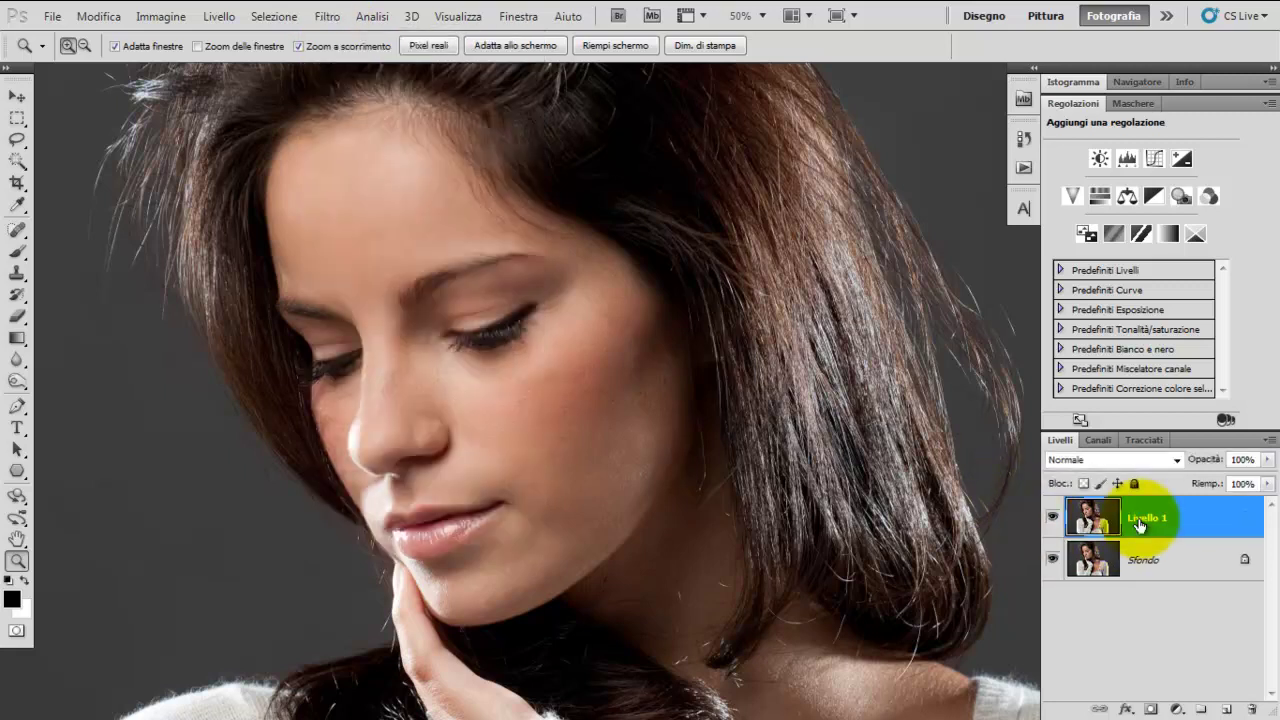
{"action": "left_click", "coordinate": [328, 16]}
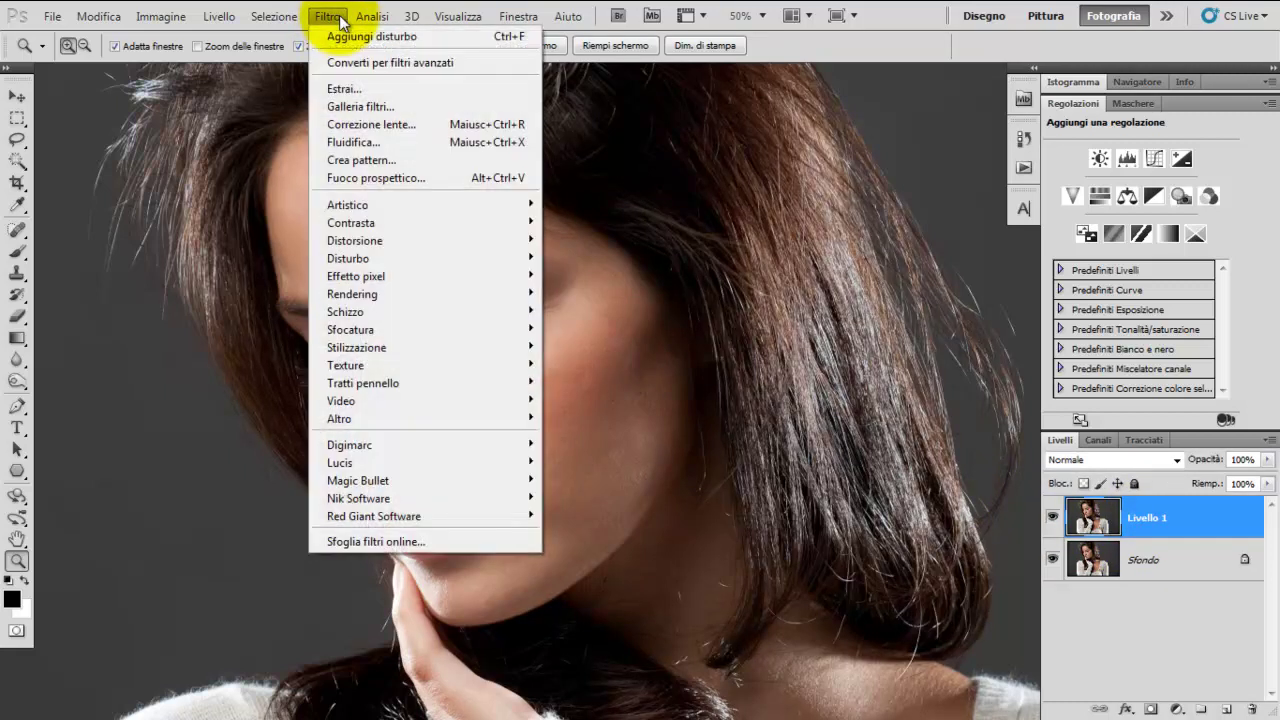
{"action": "mouse_move", "coordinate": [350, 329]}
{"action": "left_click", "coordinate": [583, 340]}
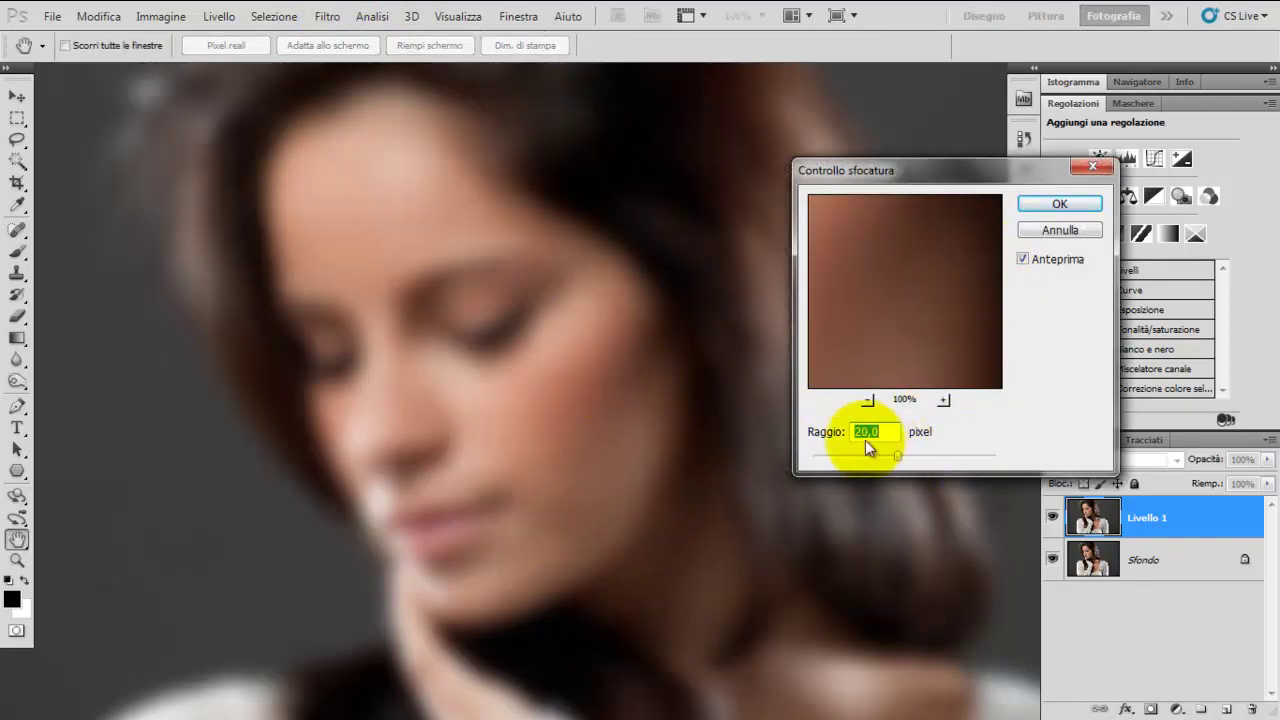
{"action": "left_click", "coordinate": [1030, 203]}
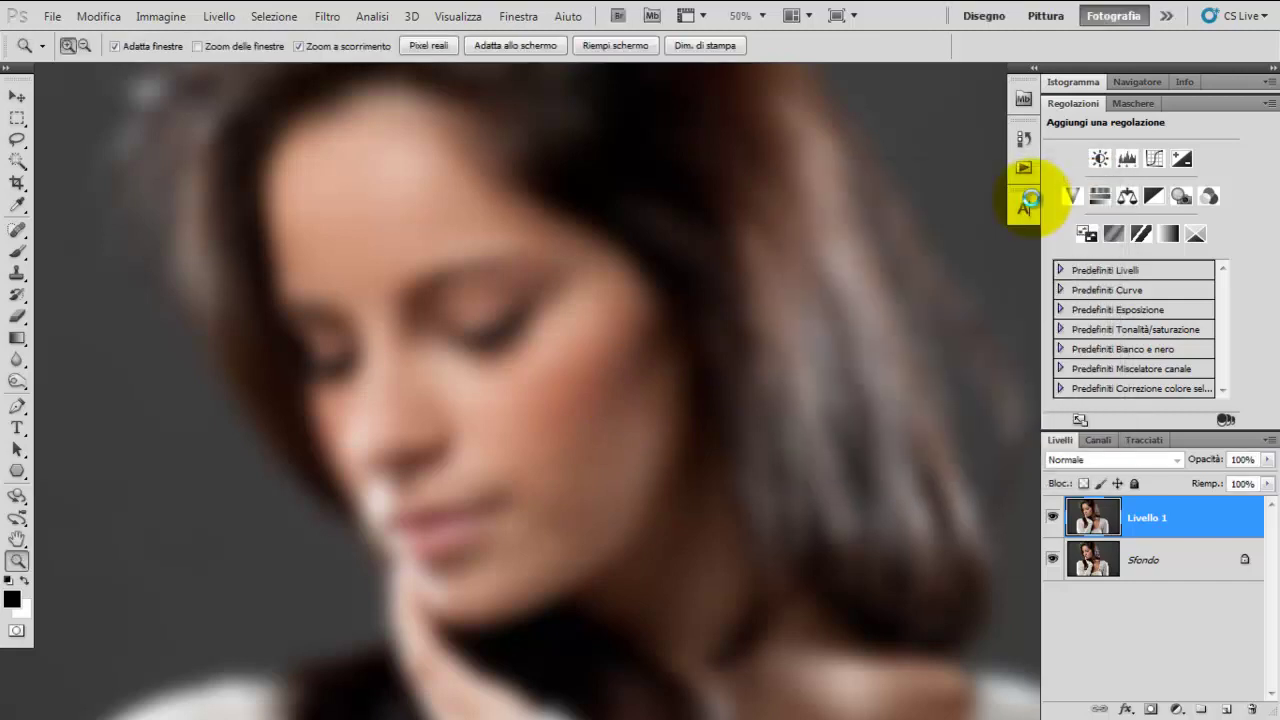
{"action": "left_click_drag", "start_coordinate": [1205, 461], "coordinate": [1163, 462]}
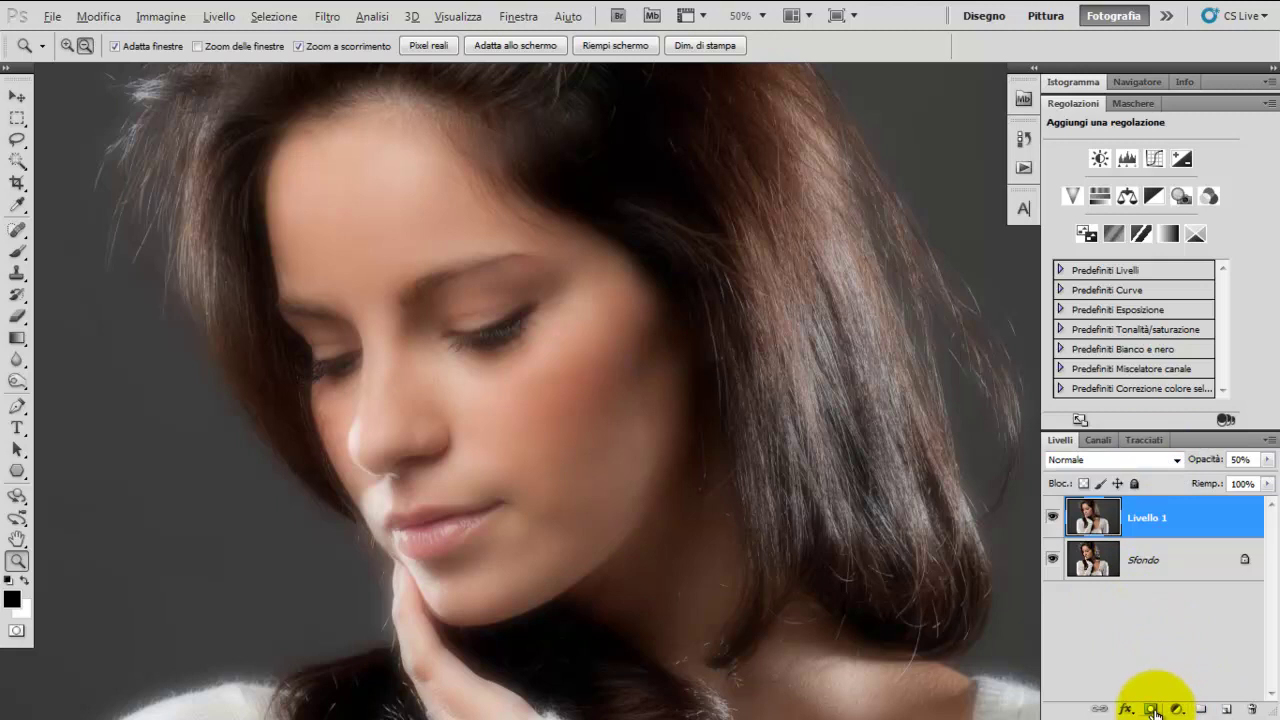
Step: Mask the blurred layer and paint the blur back onto the under-eyes, cheek, nose and neck
{"action": "left_click", "coordinate": [1152, 710], "text": "alt"}
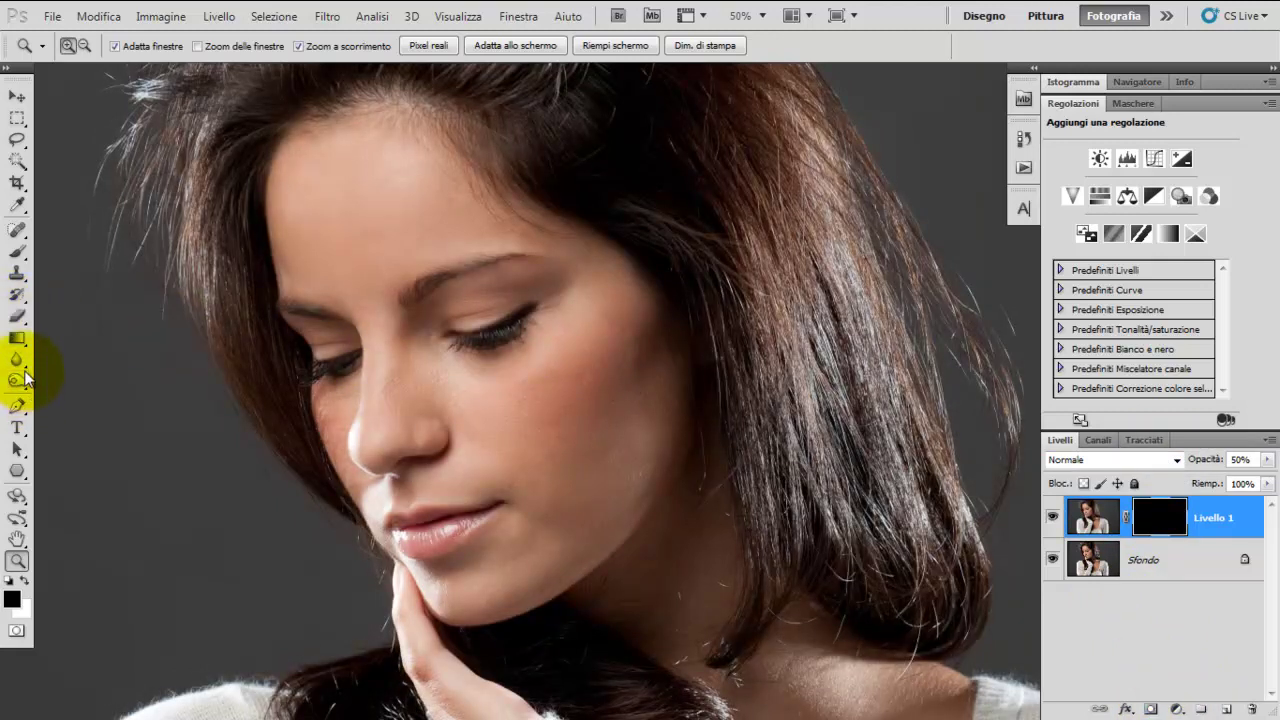
{"action": "left_click", "coordinate": [17, 316]}
{"action": "left_click_drag", "start_coordinate": [314, 277], "coordinate": [429, 386]}
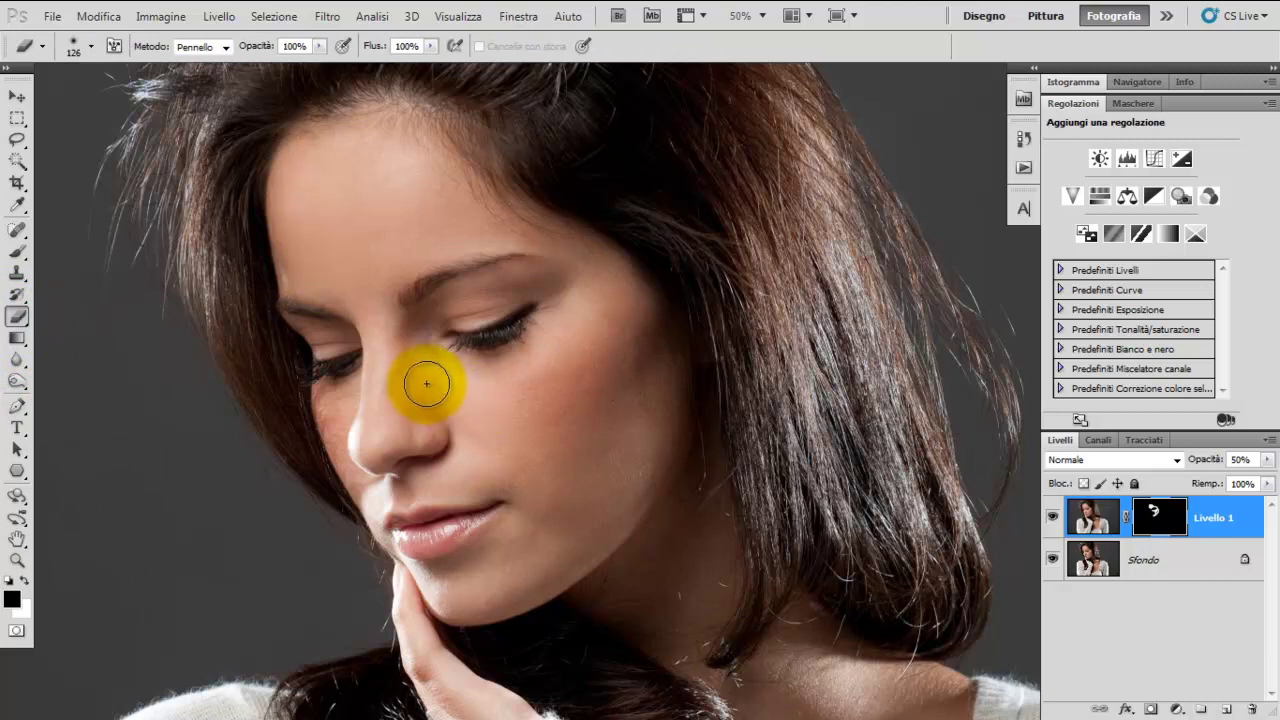
{"action": "mouse_move", "coordinate": [388, 343]}
{"action": "left_mouse_down"}
{"action": "mouse_move", "coordinate": [391, 366]}
{"action": "mouse_move", "coordinate": [466, 457]}
{"action": "mouse_move", "coordinate": [474, 449]}
{"action": "mouse_move", "coordinate": [387, 411]}
{"action": "mouse_move", "coordinate": [386, 363]}
{"action": "mouse_move", "coordinate": [406, 371]}
{"action": "mouse_move", "coordinate": [402, 410]}
{"action": "mouse_move", "coordinate": [357, 294]}
{"action": "mouse_move", "coordinate": [337, 287]}
{"action": "left_mouse_up"}
{"action": "key", "text": "bracketleft"}
{"action": "key", "text": "bracketleft"}
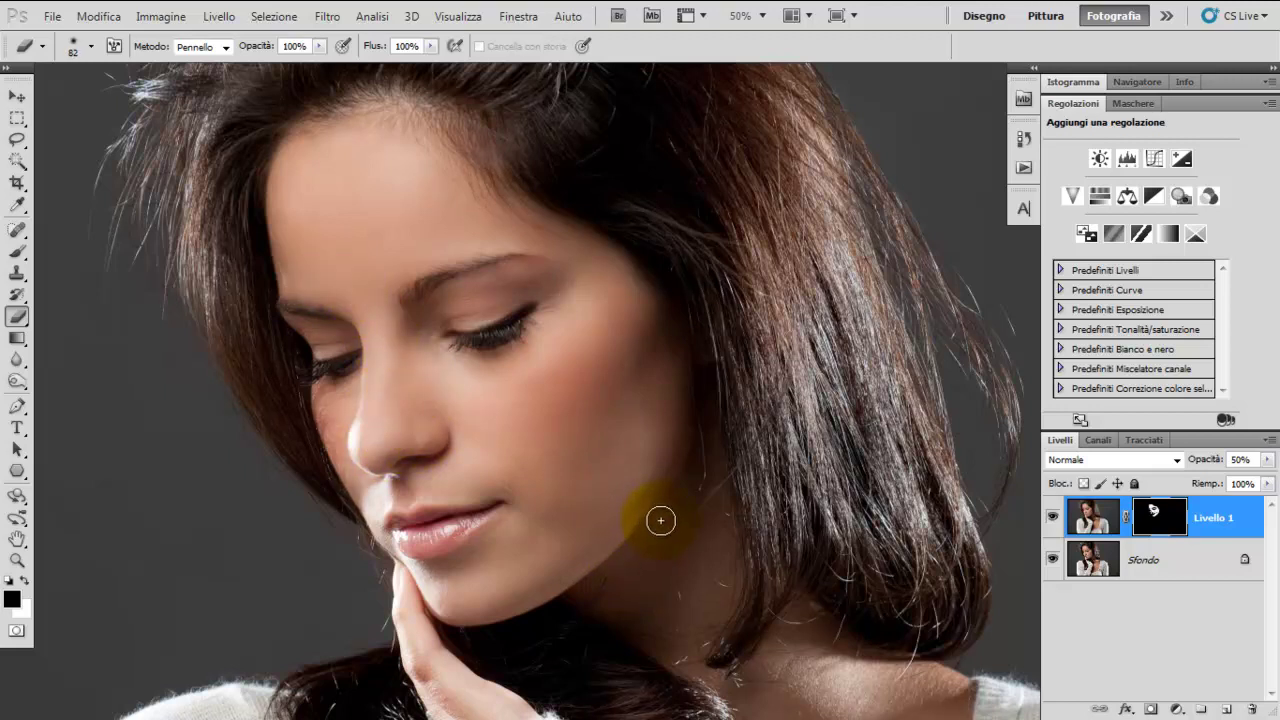
{"action": "mouse_move", "coordinate": [790, 678]}
{"action": "left_mouse_down"}
{"action": "mouse_move", "coordinate": [909, 686]}
{"action": "mouse_move", "coordinate": [800, 706]}
{"action": "mouse_move", "coordinate": [943, 680]}
{"action": "mouse_move", "coordinate": [820, 663]}
{"action": "mouse_move", "coordinate": [829, 671]}
{"action": "left_mouse_up"}
Step: Set the blurred layer to about 35% opacity and toggle it to compare before and after
{"action": "left_click_drag", "start_coordinate": [1225, 460], "coordinate": [1207, 461]}
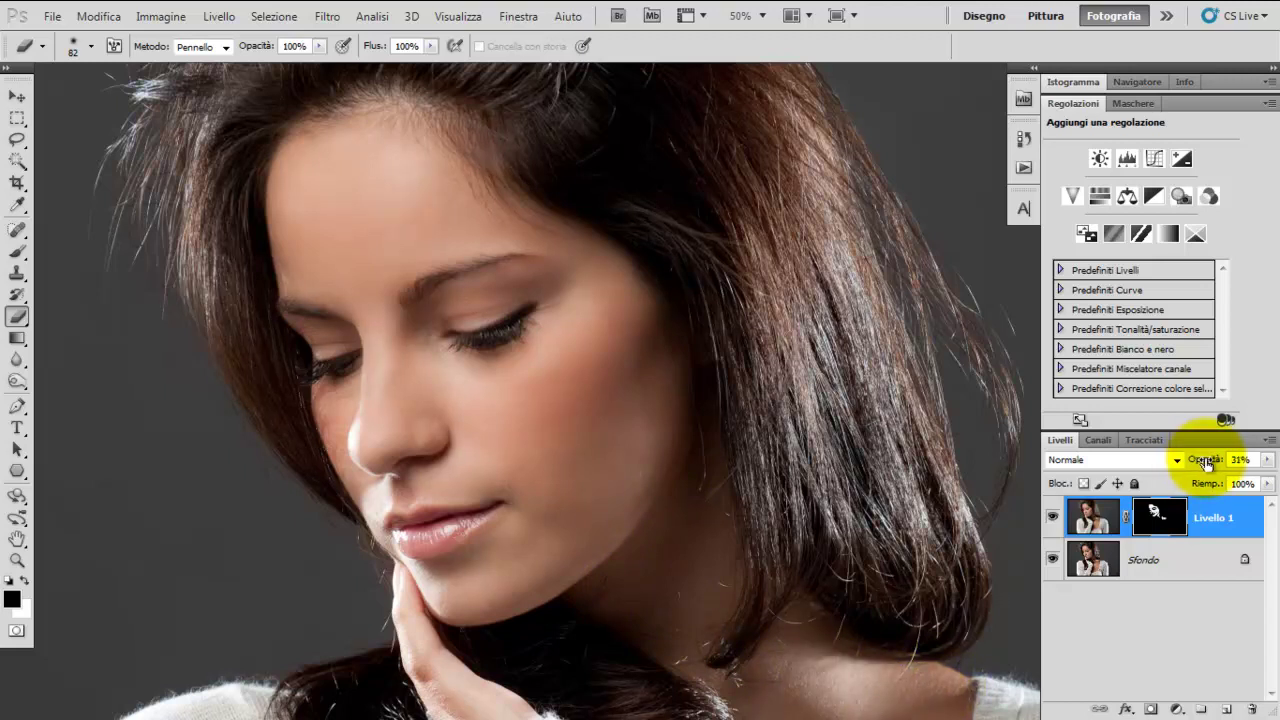
{"action": "left_click", "coordinate": [1052, 517]}
{"action": "left_click", "coordinate": [1052, 517]}
{"action": "mouse_move", "coordinate": [1201, 462]}
{"action": "left_mouse_down"}
{"action": "mouse_move", "coordinate": [1216, 462]}
{"action": "mouse_move", "coordinate": [1155, 462]}
{"action": "mouse_move", "coordinate": [1208, 462]}
{"action": "left_mouse_up"}
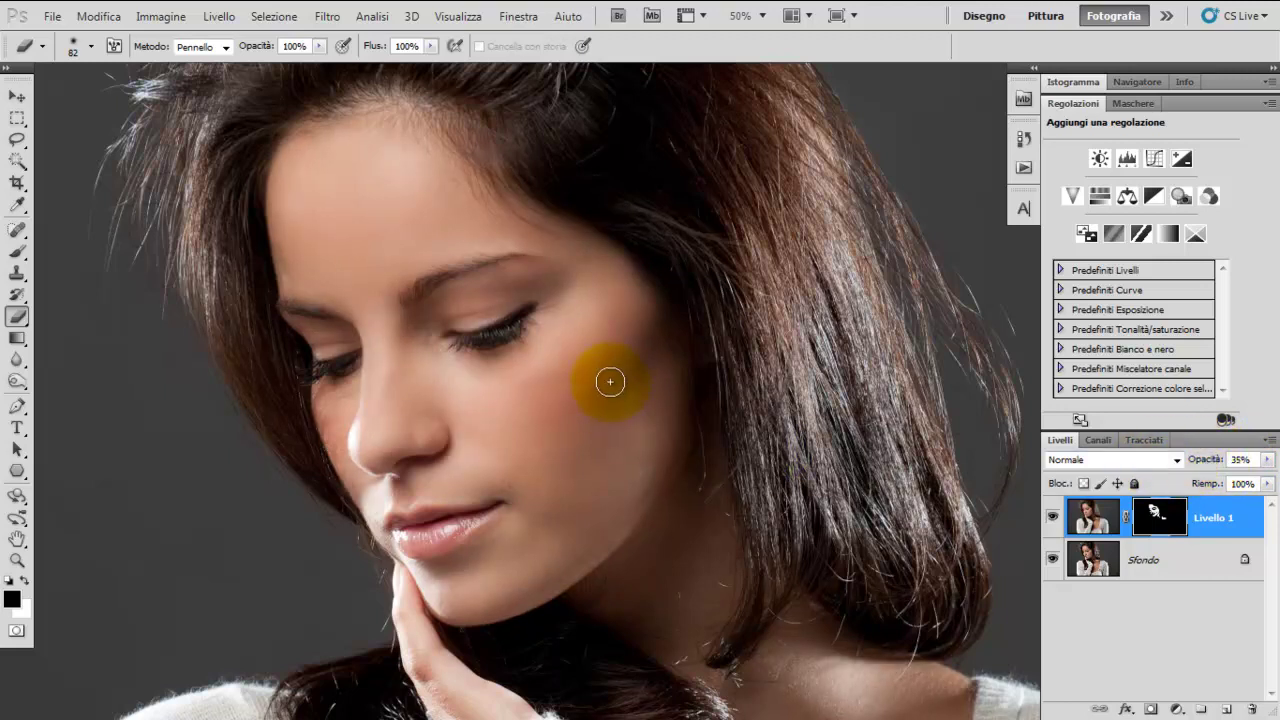
{"action": "left_click", "coordinate": [1052, 517]}
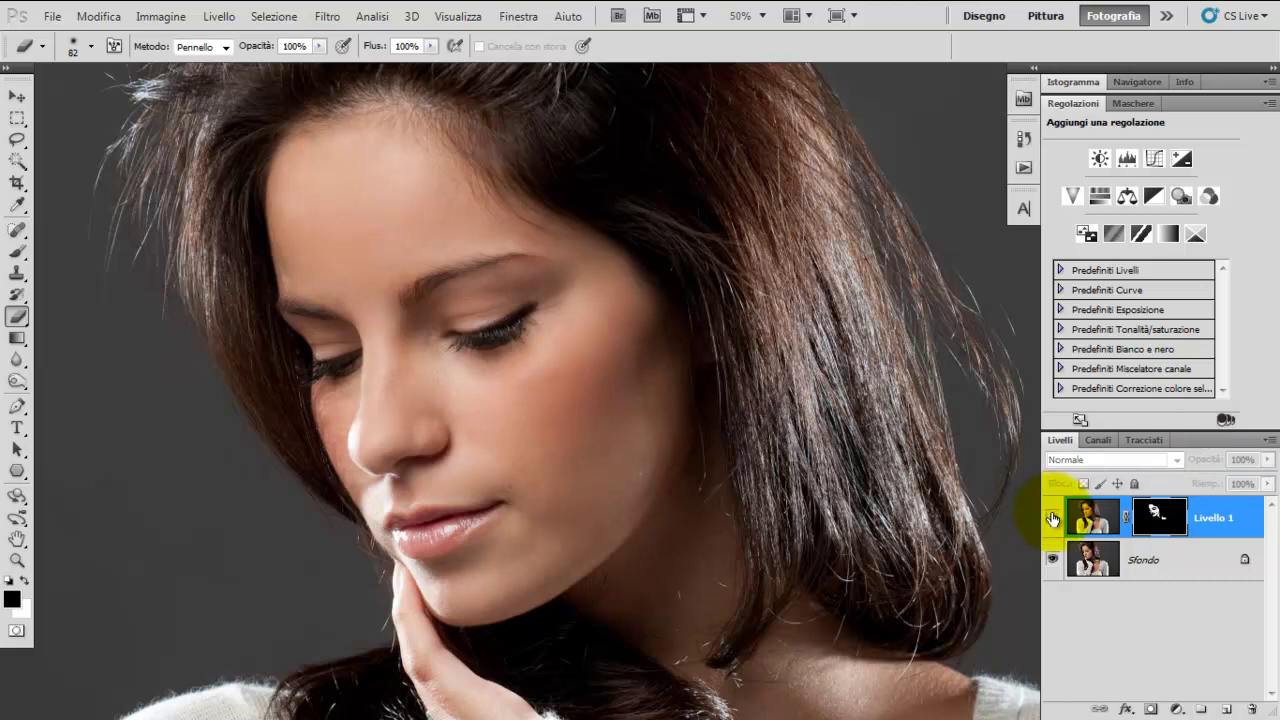
{"action": "left_click", "coordinate": [1052, 517]}
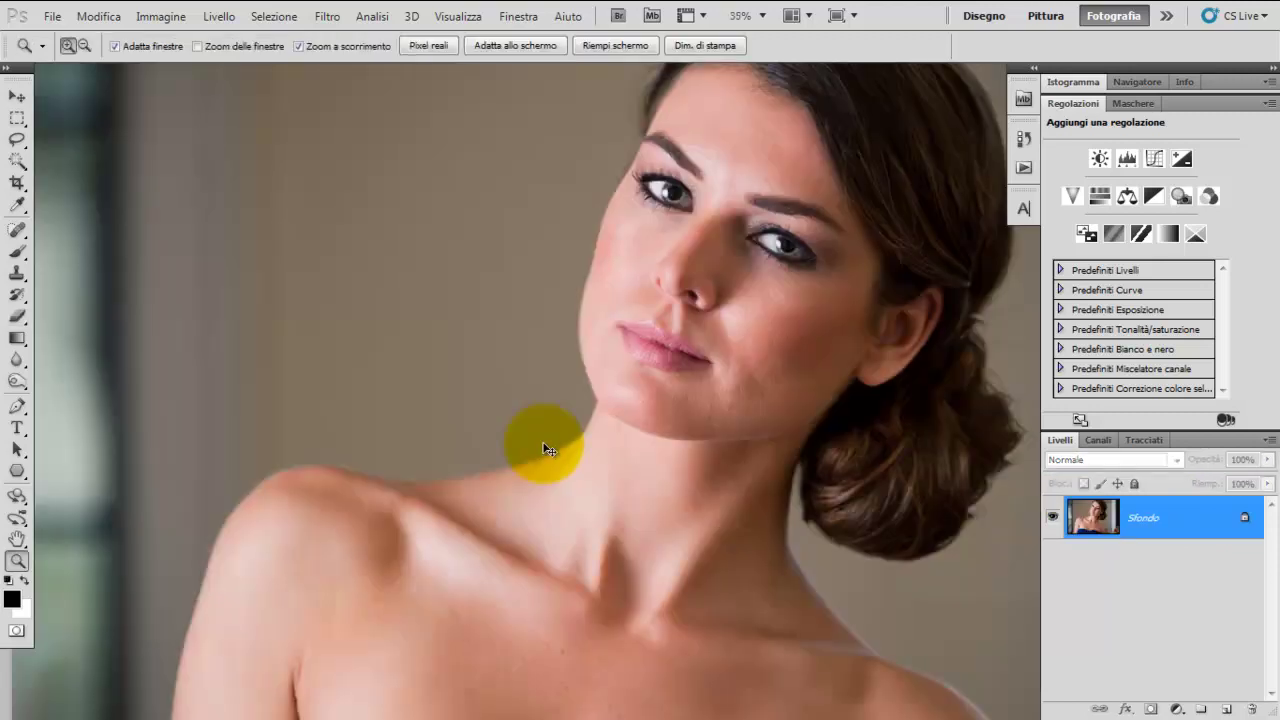
Step: Duplicate the second portrait's background layer and apply Surface Blur (radius 35, threshold 30) at 50% opacity
{"action": "key", "text": "ctrl+j"}
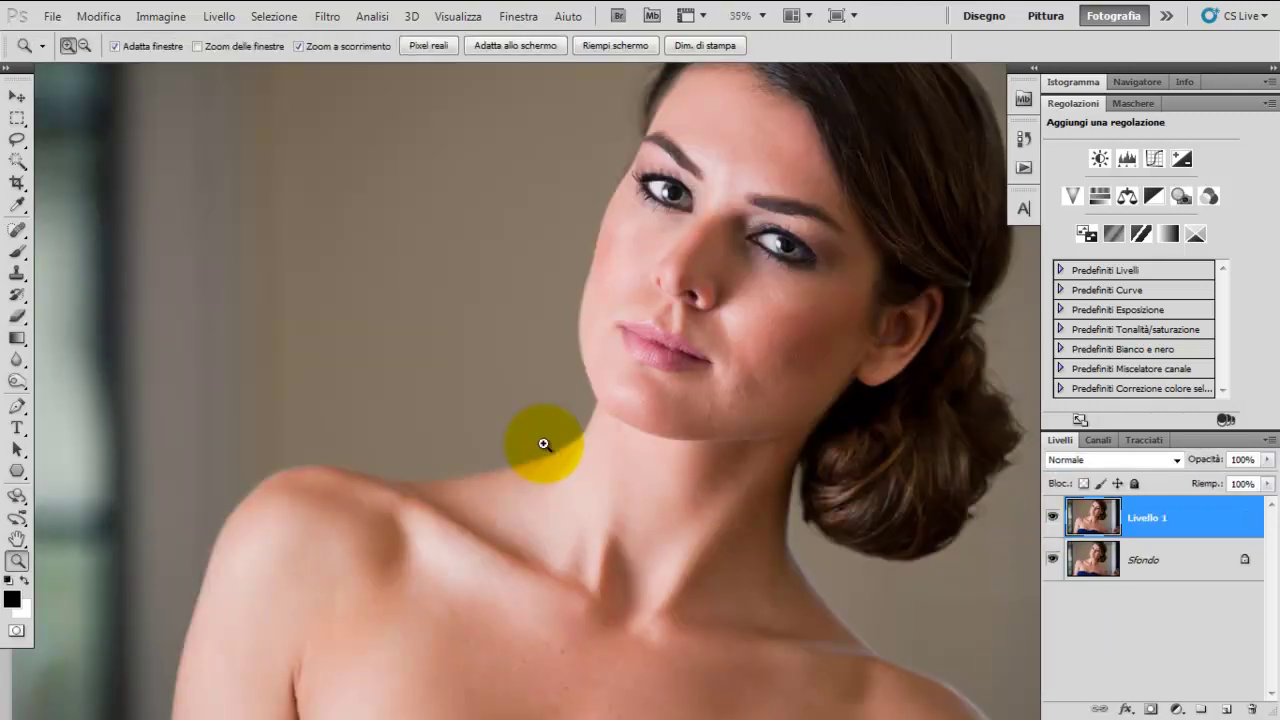
{"action": "left_click", "coordinate": [334, 23]}
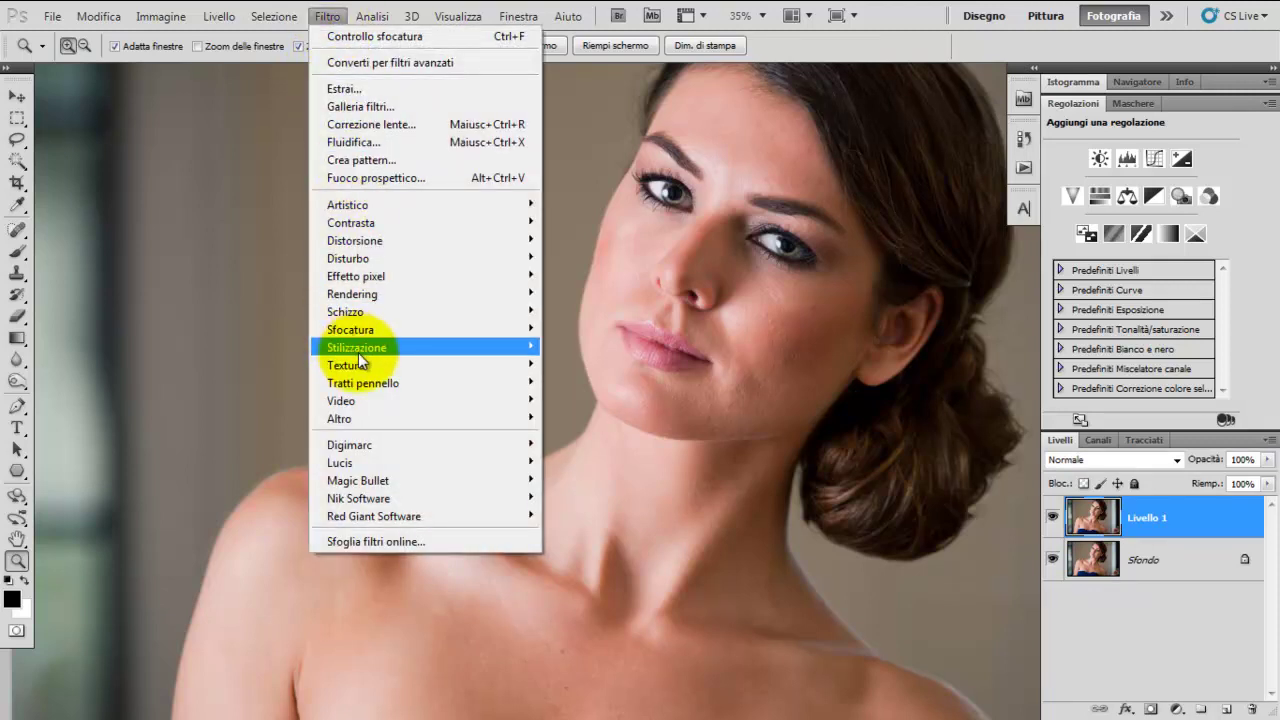
{"action": "mouse_move", "coordinate": [351, 329]}
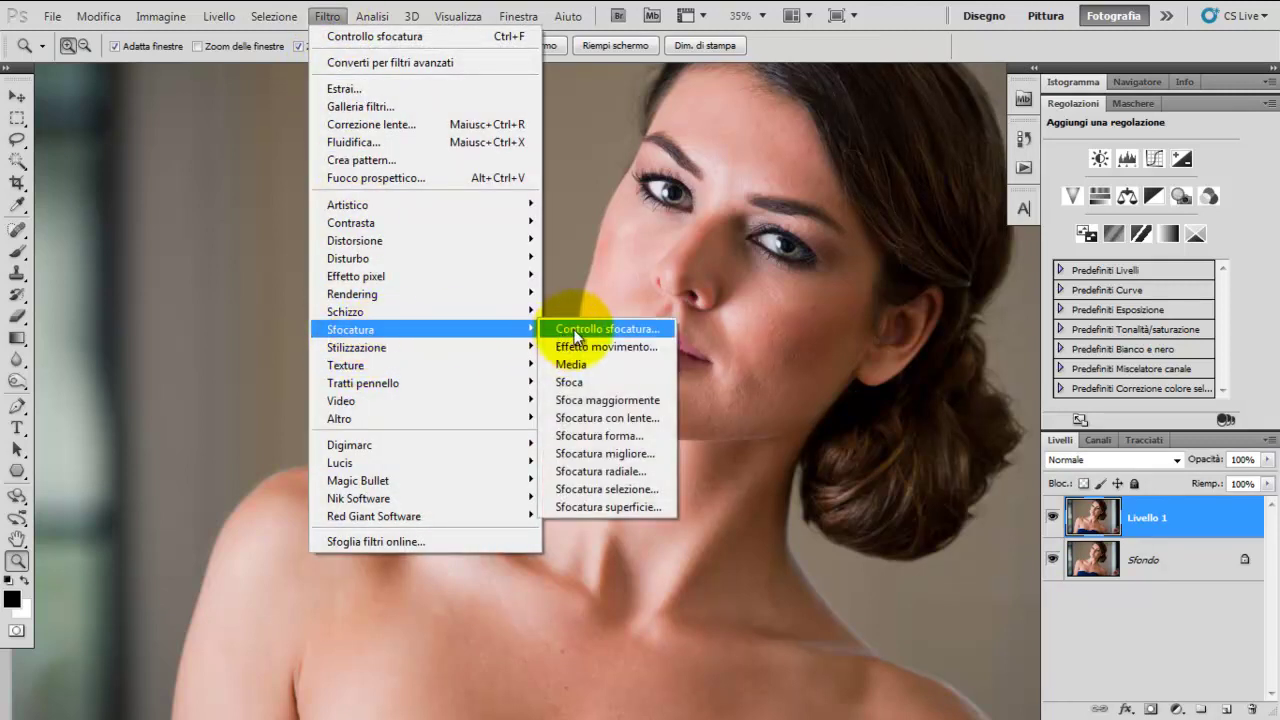
{"action": "left_click", "coordinate": [603, 507]}
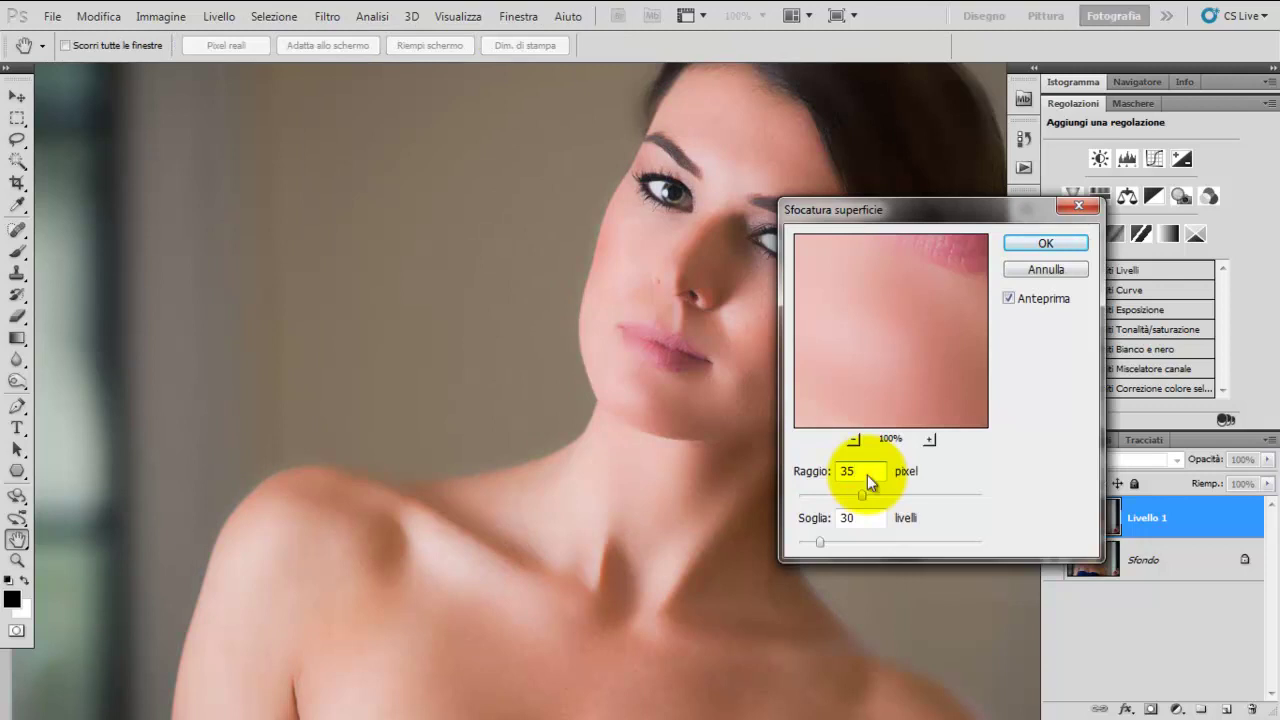
{"action": "left_click", "coordinate": [856, 518]}
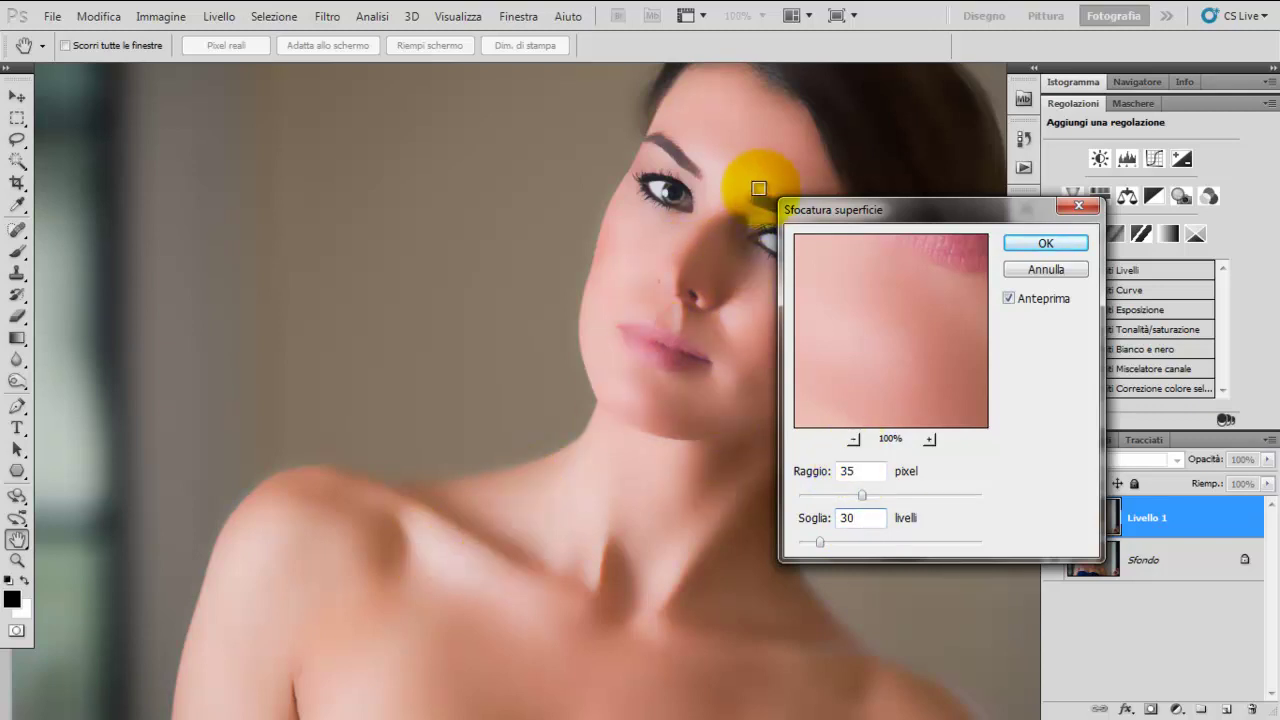
{"action": "left_click", "coordinate": [1043, 245]}
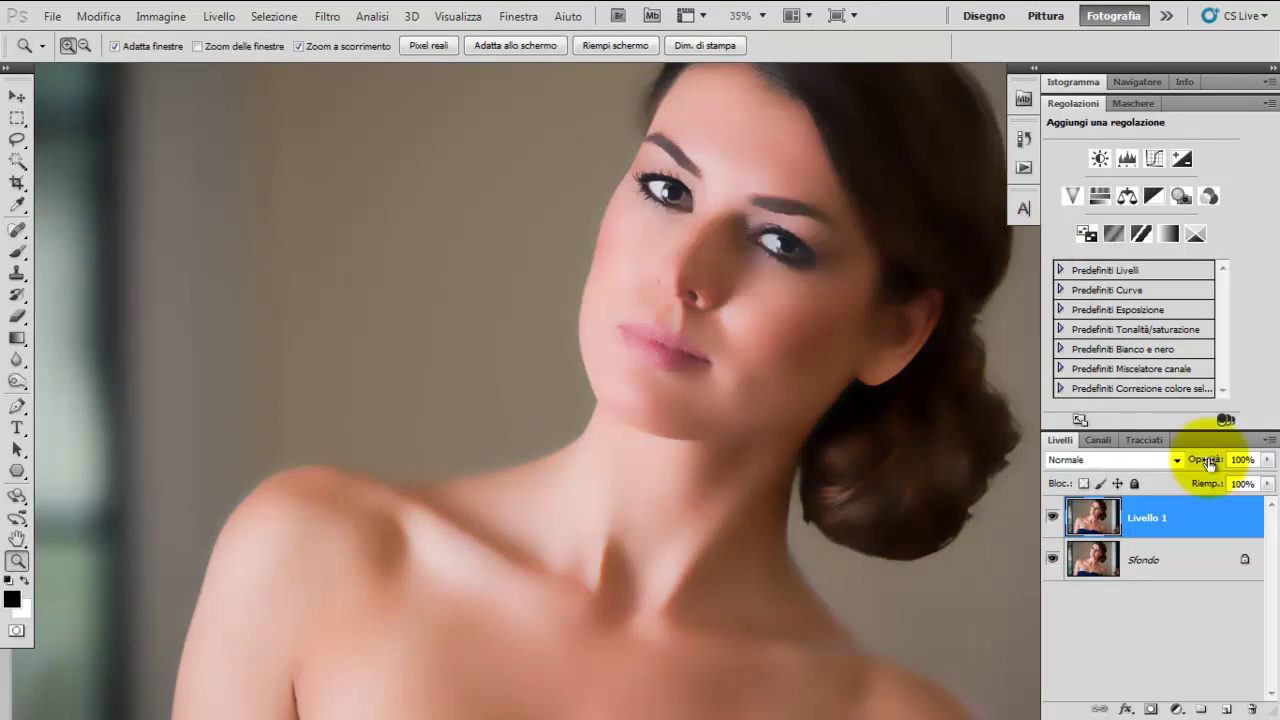
{"action": "left_click", "coordinate": [1245, 459]}
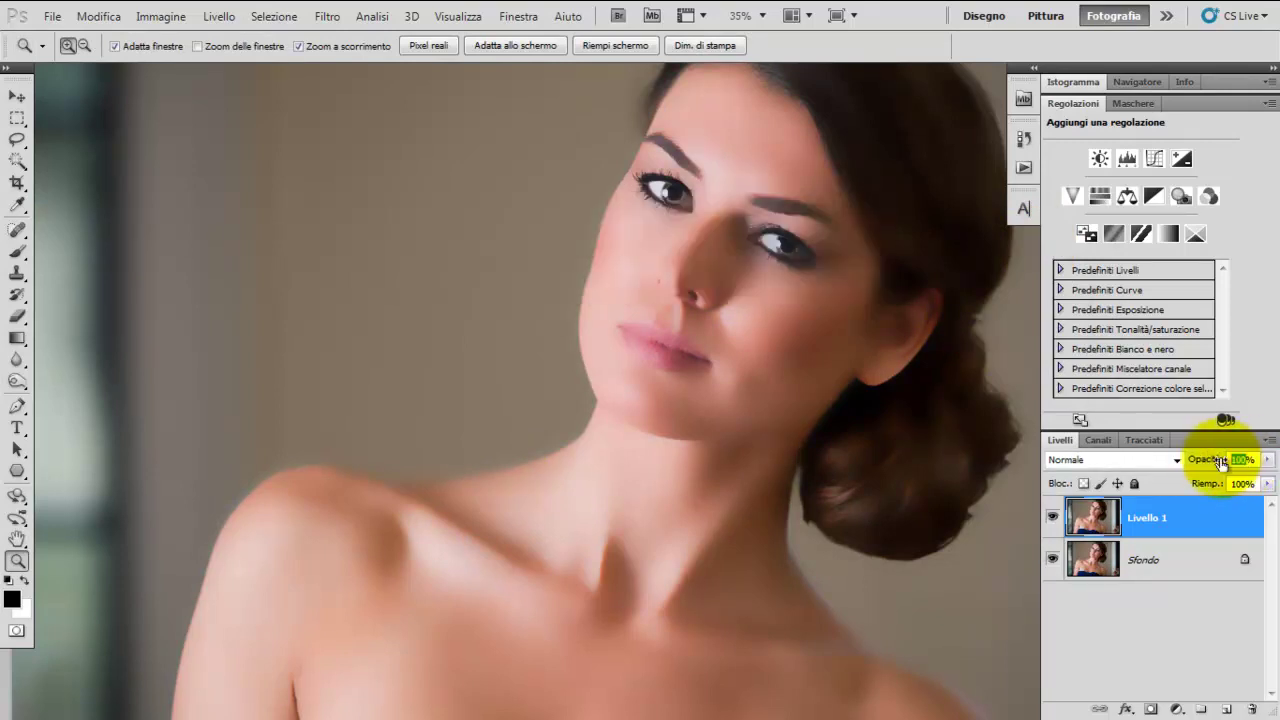
{"action": "type", "text": "50"}
{"action": "left_click", "coordinate": [1143, 572]}
{"action": "key", "text": "alt+bracketright"}
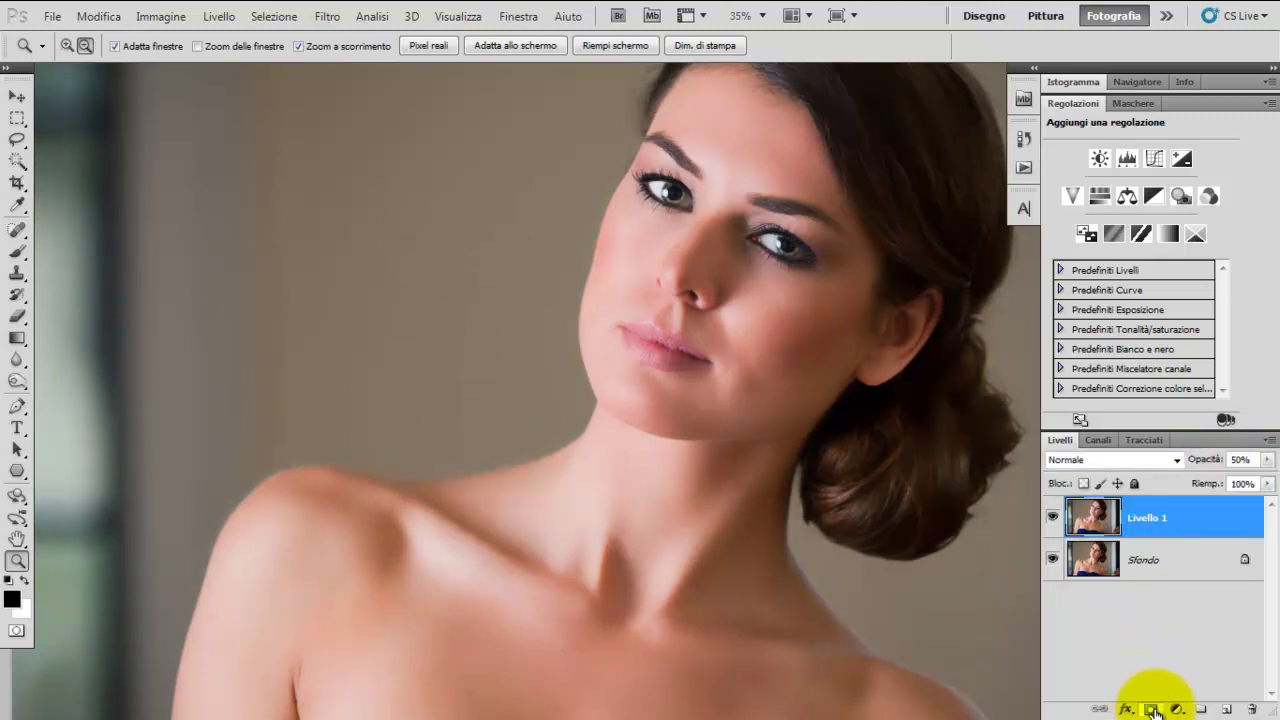
Step: Add a mask to Livello 1 and paint the smoothing onto the forehead, nose, lips and chin
{"action": "left_click", "coordinate": [1150, 709], "text": "alt"}
{"action": "left_click", "coordinate": [17, 316]}
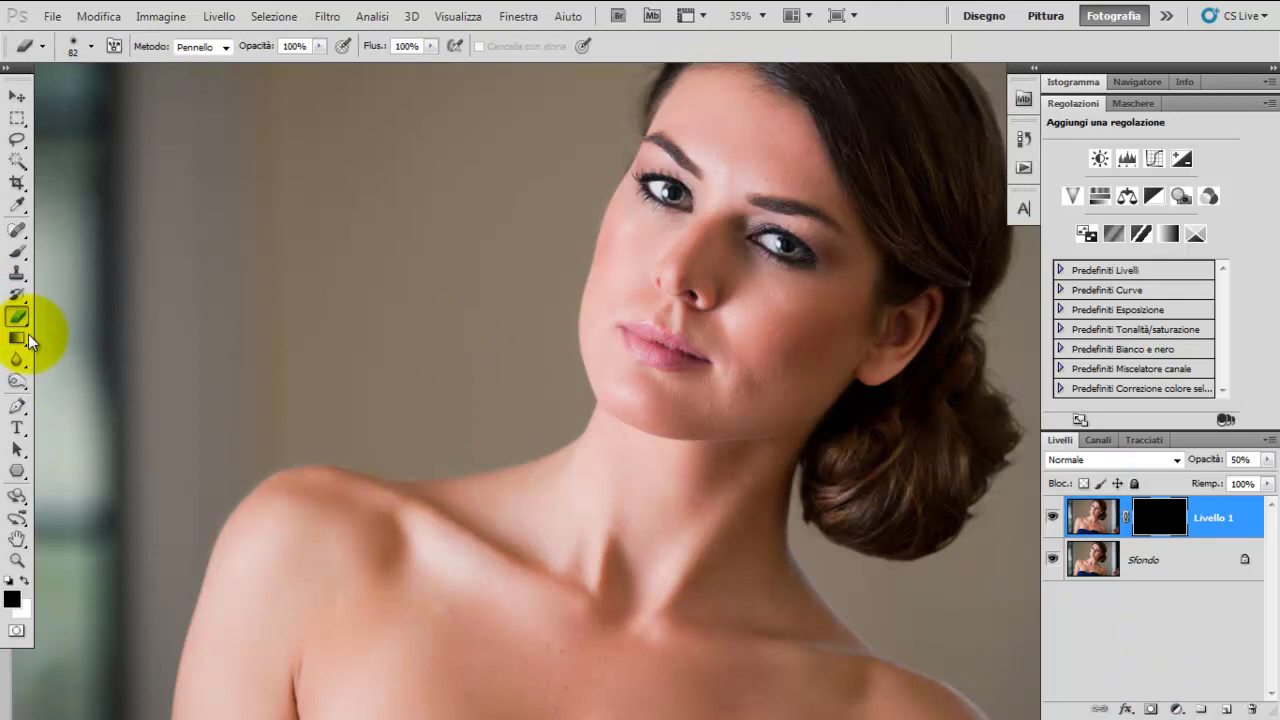
{"action": "mouse_move", "coordinate": [730, 168]}
{"action": "left_mouse_down"}
{"action": "mouse_move", "coordinate": [794, 163]}
{"action": "mouse_move", "coordinate": [777, 126]}
{"action": "mouse_move", "coordinate": [737, 166]}
{"action": "mouse_move", "coordinate": [710, 263]}
{"action": "mouse_move", "coordinate": [709, 251]}
{"action": "mouse_move", "coordinate": [771, 303]}
{"action": "mouse_move", "coordinate": [820, 314]}
{"action": "mouse_move", "coordinate": [820, 332]}
{"action": "mouse_move", "coordinate": [777, 314]}
{"action": "mouse_move", "coordinate": [726, 391]}
{"action": "mouse_move", "coordinate": [646, 391]}
{"action": "mouse_move", "coordinate": [610, 372]}
{"action": "mouse_move", "coordinate": [779, 307]}
{"action": "left_mouse_up"}
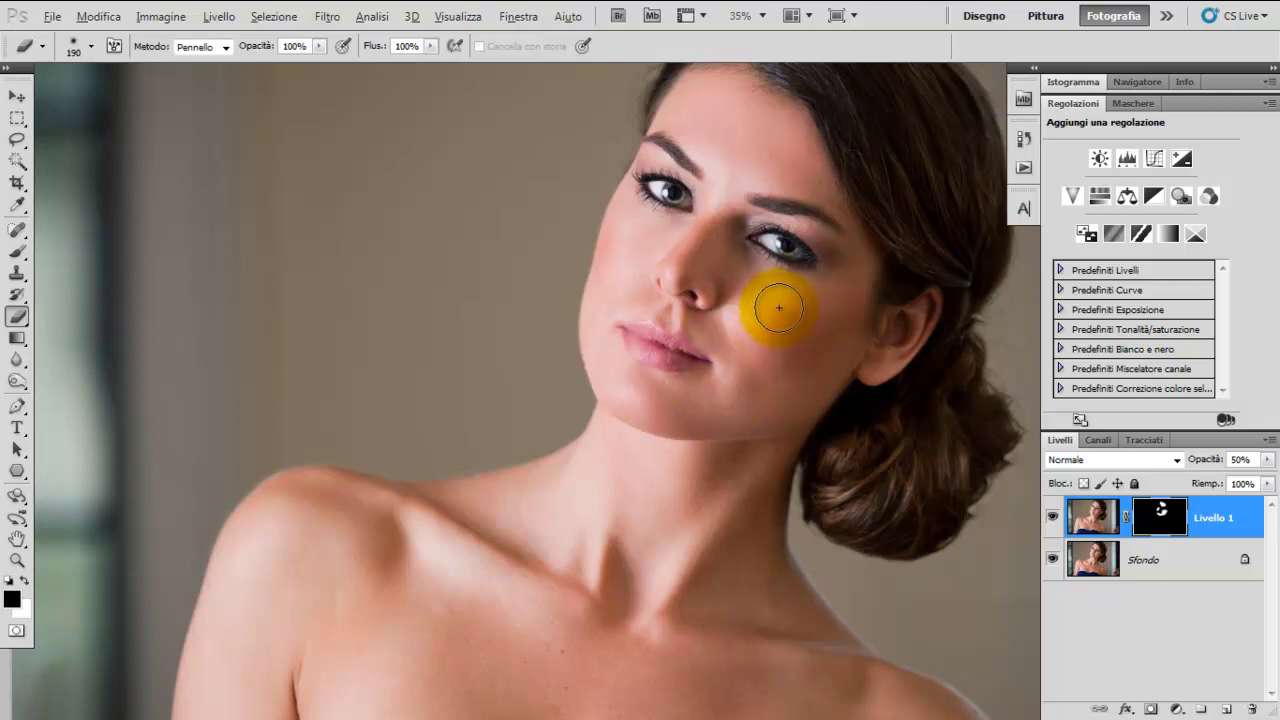
{"action": "key", "text": "bracketright"}
{"action": "key", "text": "bracketright"}
{"action": "key", "text": "bracketright"}
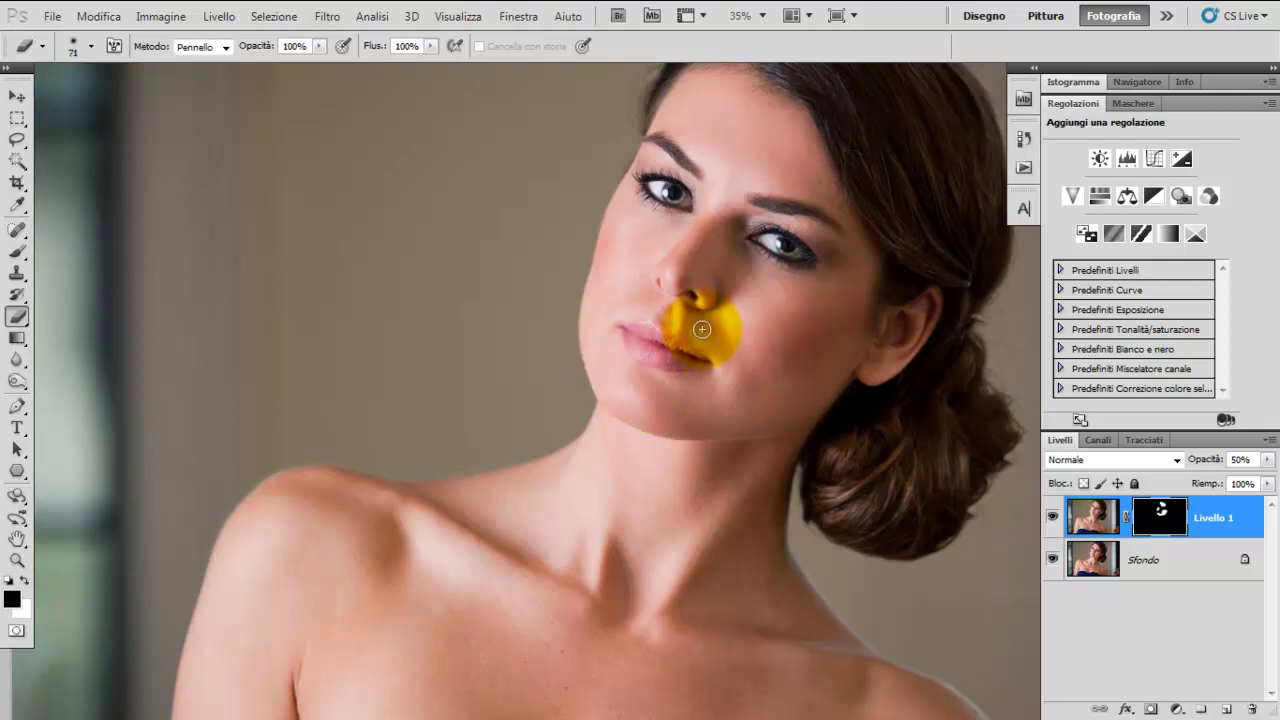
{"action": "mouse_move", "coordinate": [705, 323]}
{"action": "left_mouse_down"}
{"action": "mouse_move", "coordinate": [674, 309]}
{"action": "mouse_move", "coordinate": [680, 263]}
{"action": "mouse_move", "coordinate": [730, 187]}
{"action": "mouse_move", "coordinate": [846, 209]}
{"action": "mouse_move", "coordinate": [689, 181]}
{"action": "mouse_move", "coordinate": [651, 157]}
{"action": "mouse_move", "coordinate": [619, 222]}
{"action": "mouse_move", "coordinate": [600, 340]}
{"action": "mouse_move", "coordinate": [694, 409]}
{"action": "mouse_move", "coordinate": [694, 389]}
{"action": "mouse_move", "coordinate": [707, 388]}
{"action": "mouse_move", "coordinate": [694, 363]}
{"action": "mouse_move", "coordinate": [737, 294]}
{"action": "left_mouse_up"}
{"action": "left_click", "coordinate": [1153, 520]}
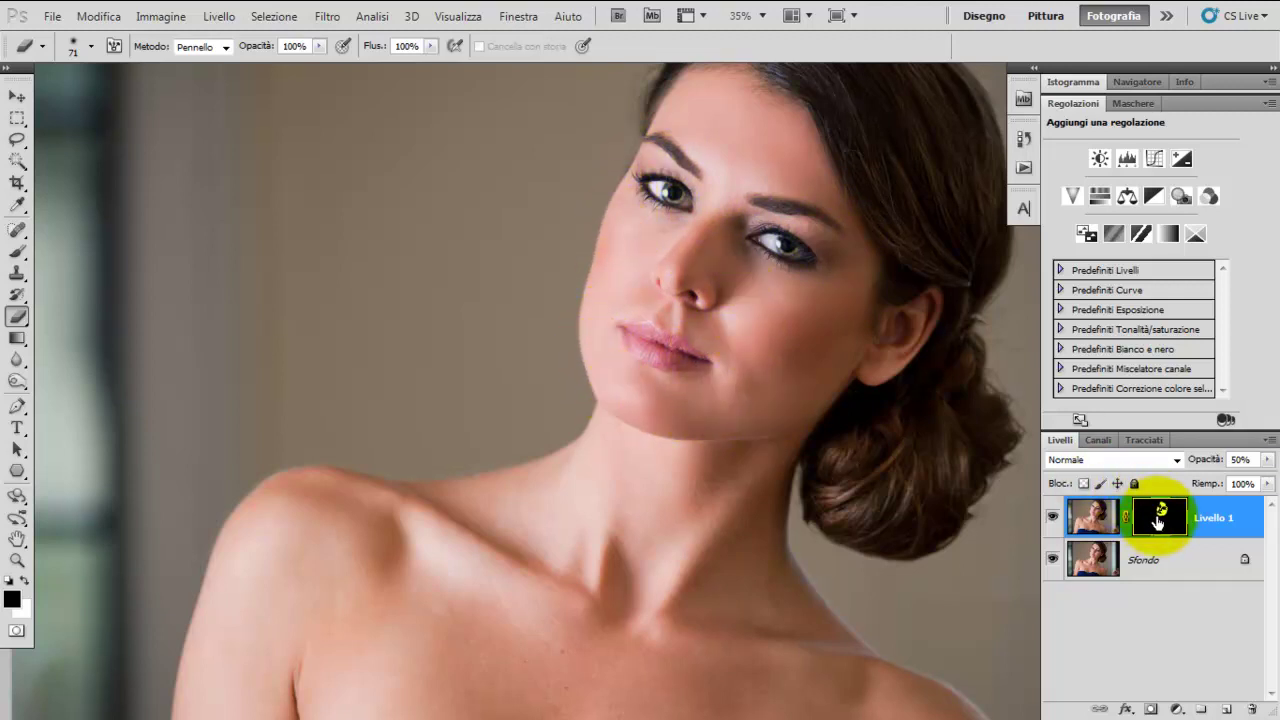
Step: View Livello 1's mask on its own and refine it along the nose and right cheek edge
{"action": "left_click", "coordinate": [1157, 521], "text": "alt"}
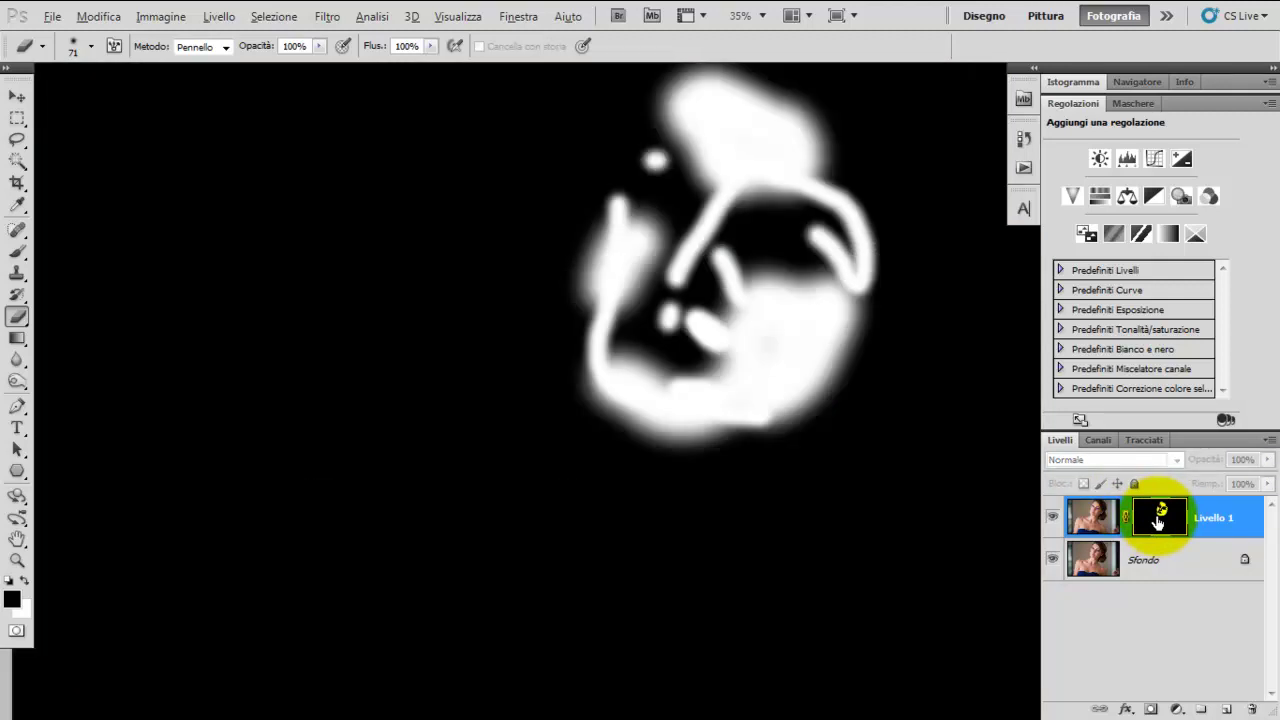
{"action": "left_click", "coordinate": [1157, 521], "text": "alt"}
{"action": "left_click", "coordinate": [1157, 519], "text": "alt"}
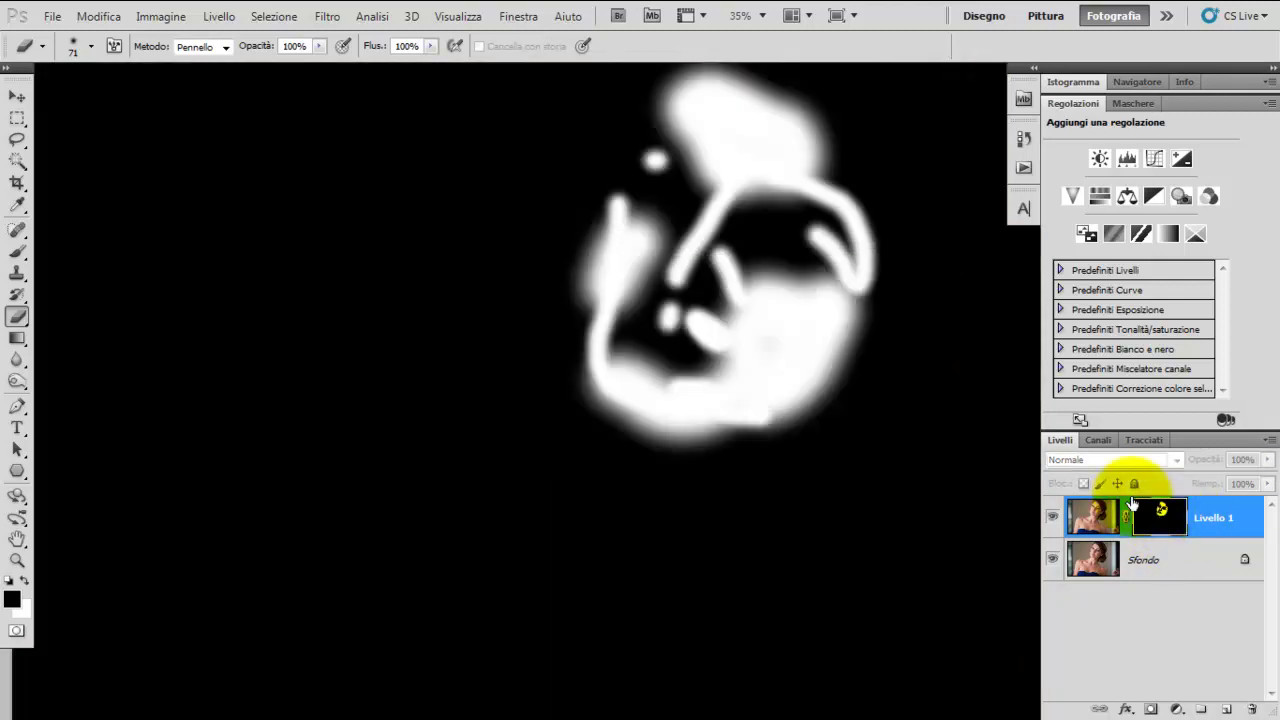
{"action": "left_click_drag", "start_coordinate": [737, 291], "coordinate": [686, 205]}
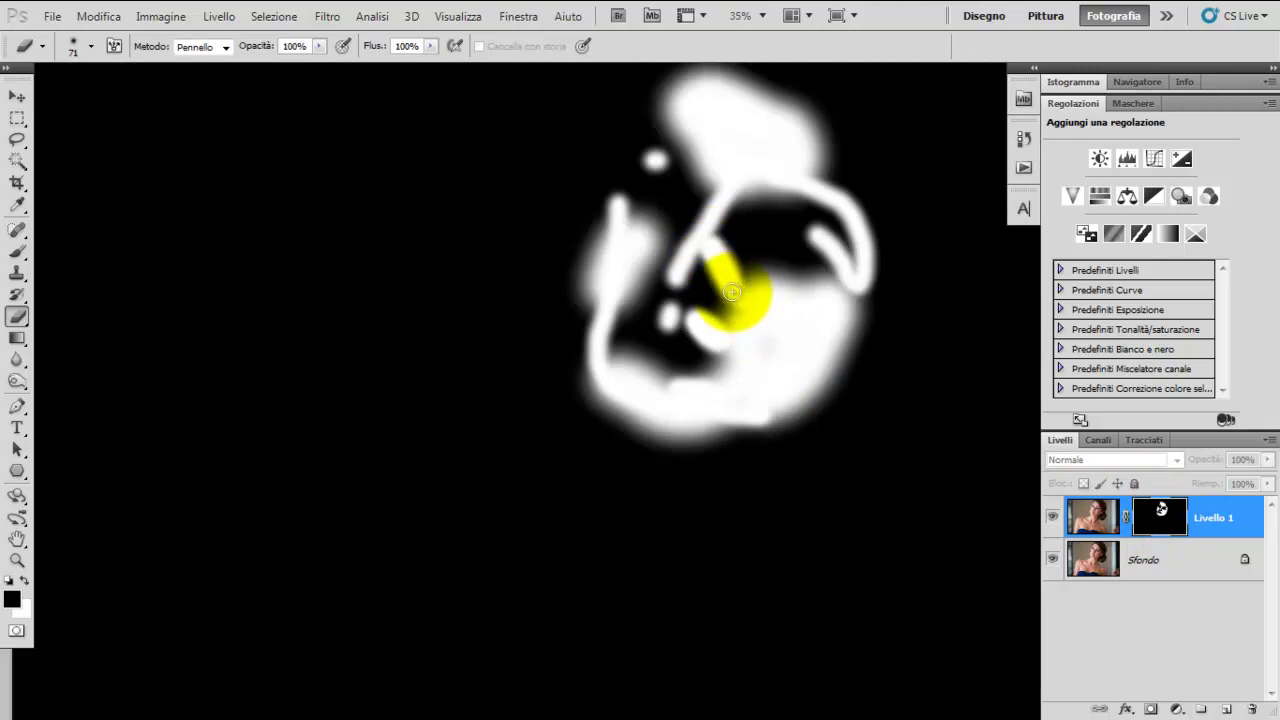
{"action": "left_click_drag", "start_coordinate": [733, 291], "coordinate": [714, 171]}
{"action": "left_click_drag", "start_coordinate": [845, 205], "coordinate": [868, 232]}
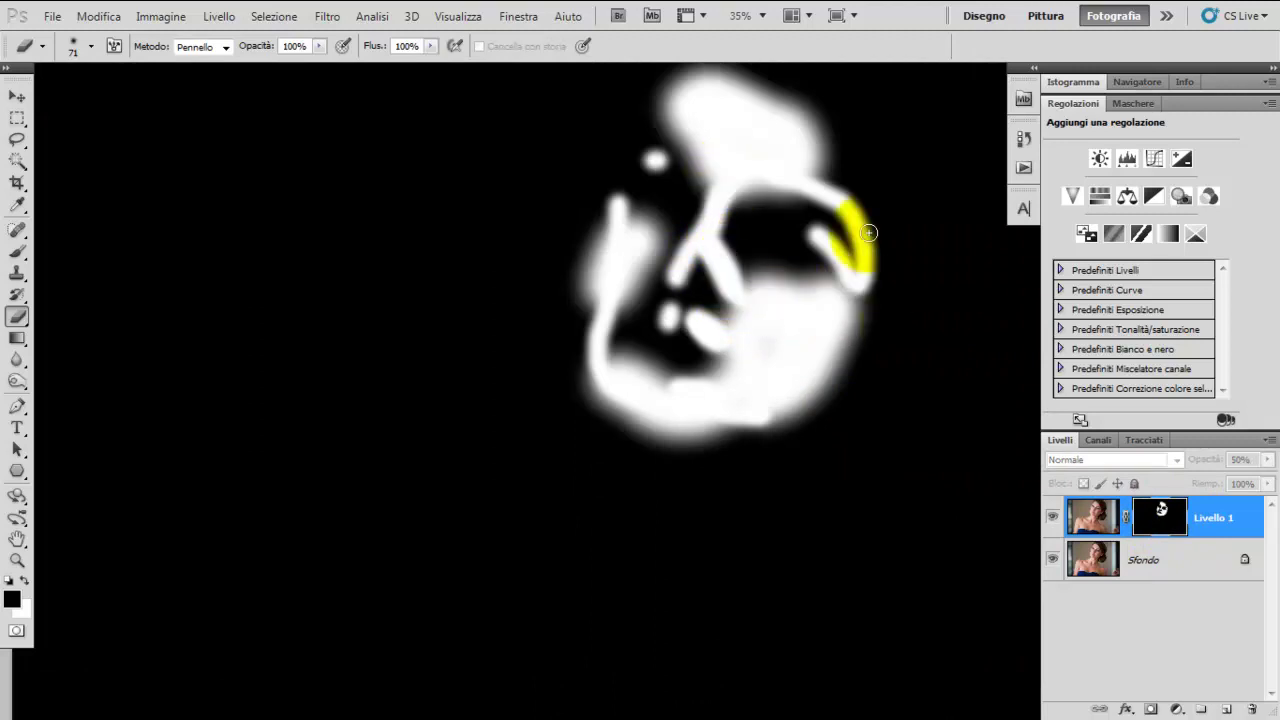
{"action": "left_click", "coordinate": [1160, 515], "text": "alt"}
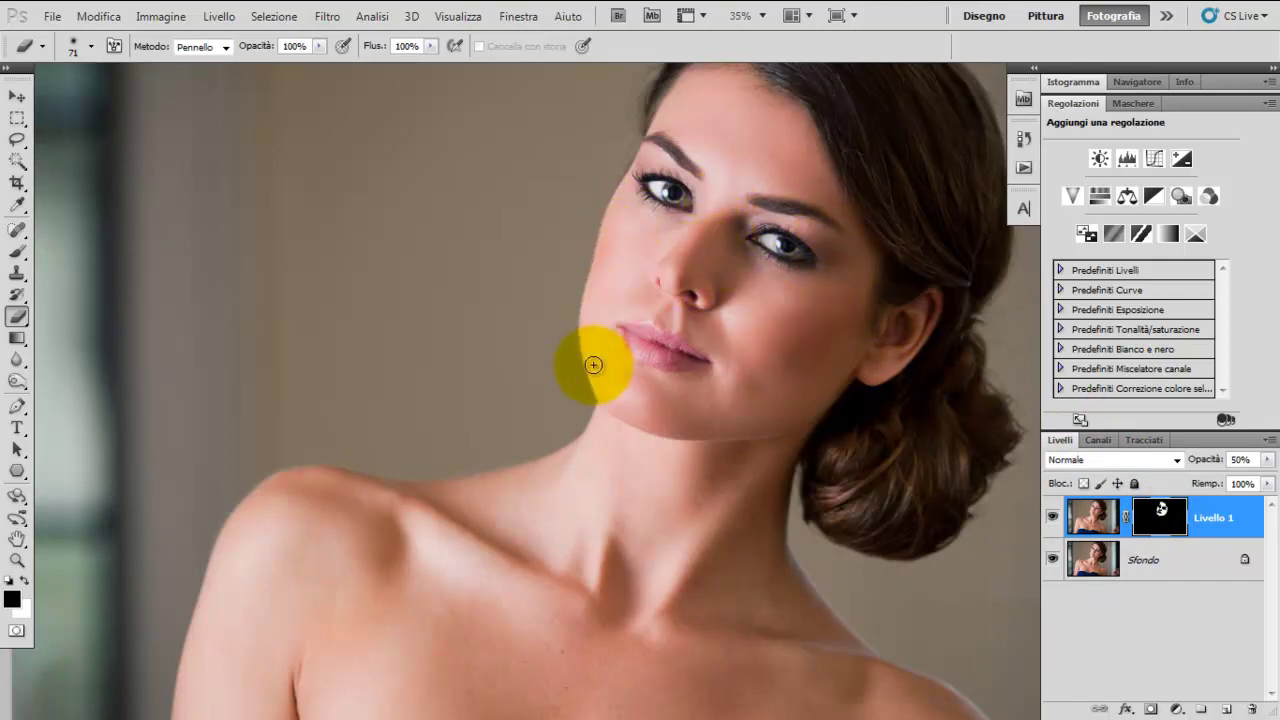
Step: Enlarge the brush to about 305 and paint the smoothing over the chest
{"action": "mouse_move", "coordinate": [678, 478]}
{"action": "left_mouse_down"}
{"action": "mouse_move", "coordinate": [662, 501]}
{"action": "mouse_move", "coordinate": [723, 687]}
{"action": "mouse_move", "coordinate": [466, 531]}
{"action": "left_mouse_up"}
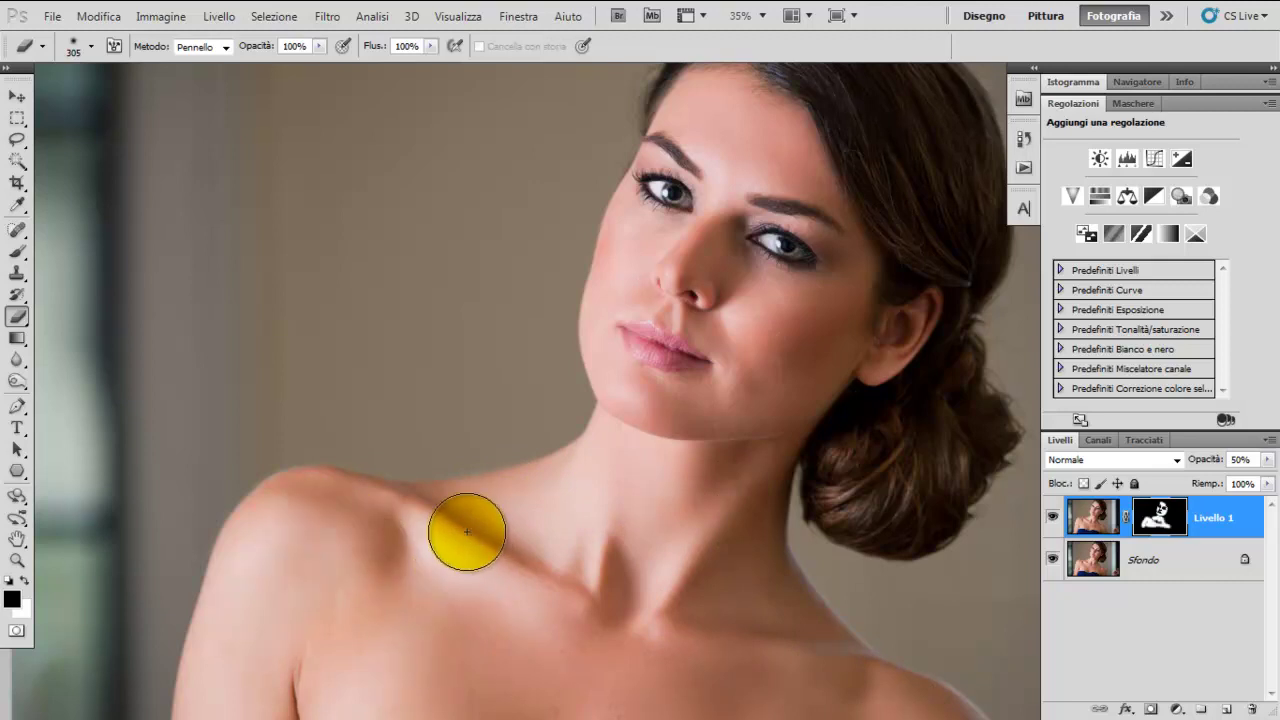
{"action": "left_click_drag", "start_coordinate": [660, 665], "coordinate": [715, 668]}
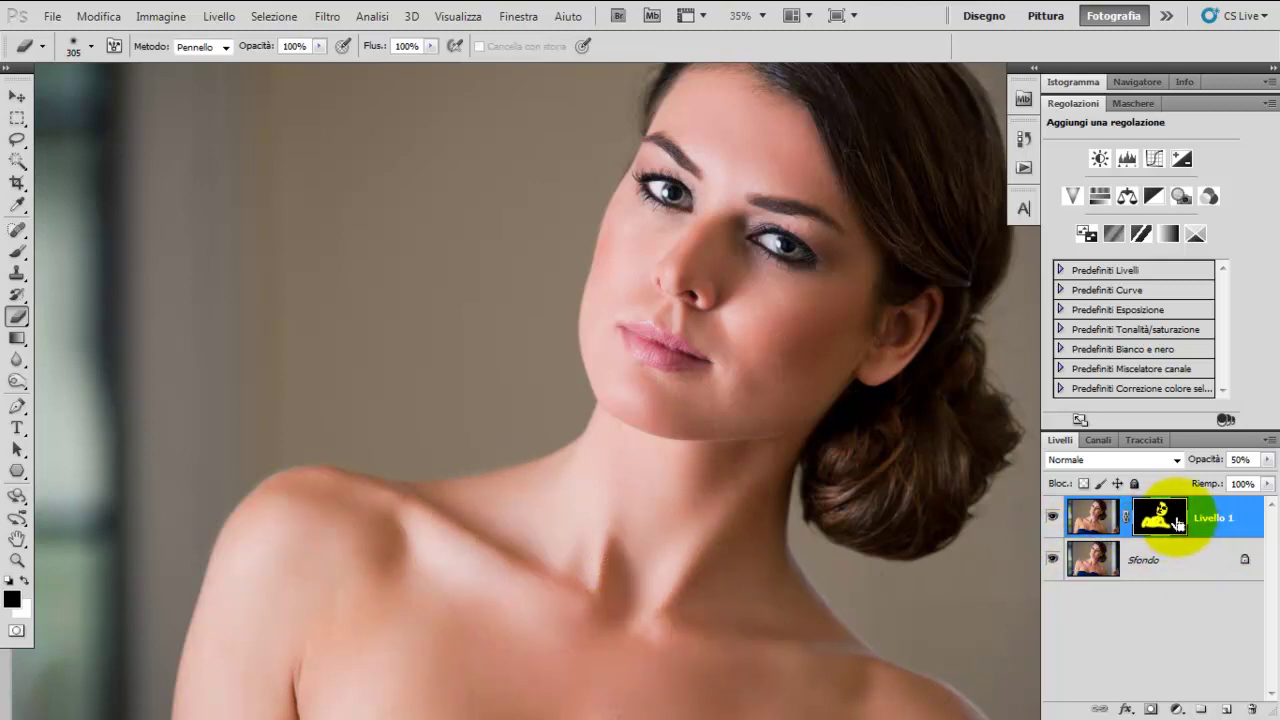
{"action": "left_click", "coordinate": [1178, 525], "text": "ctrl"}
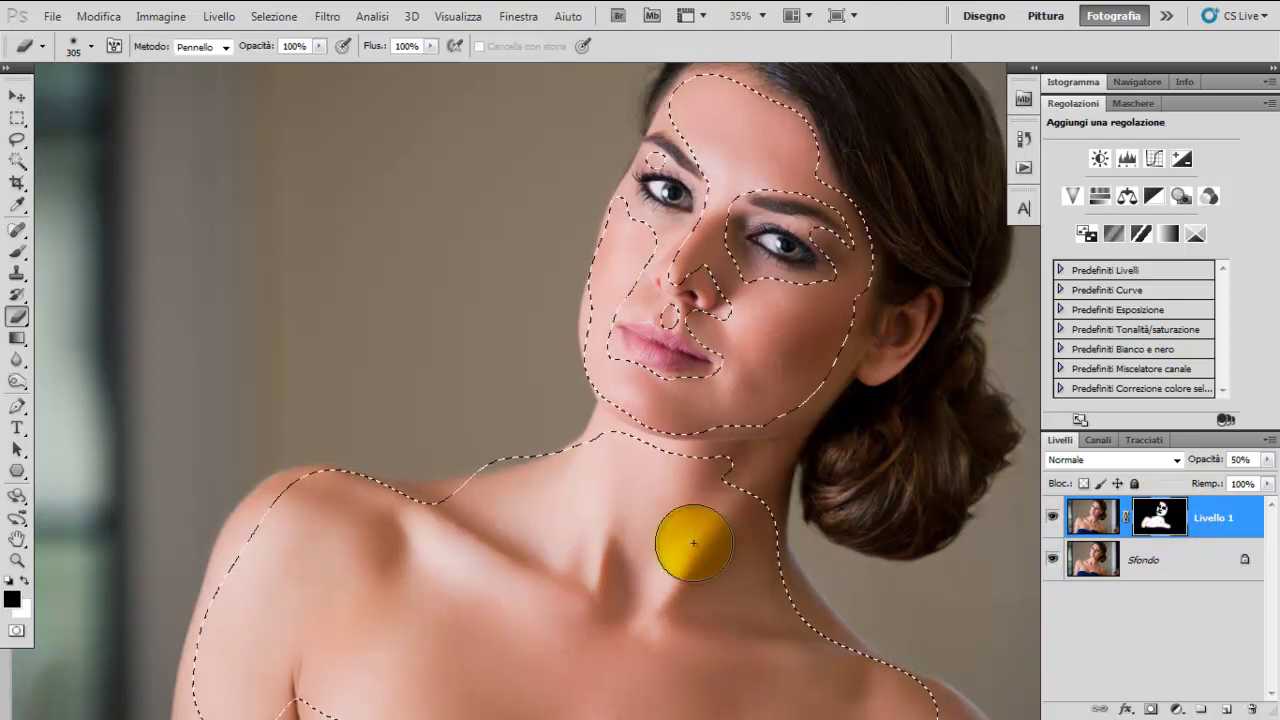
Step: Paint Livello 1's mask from the neck across to the shoulder
{"action": "left_click", "coordinate": [1158, 516]}
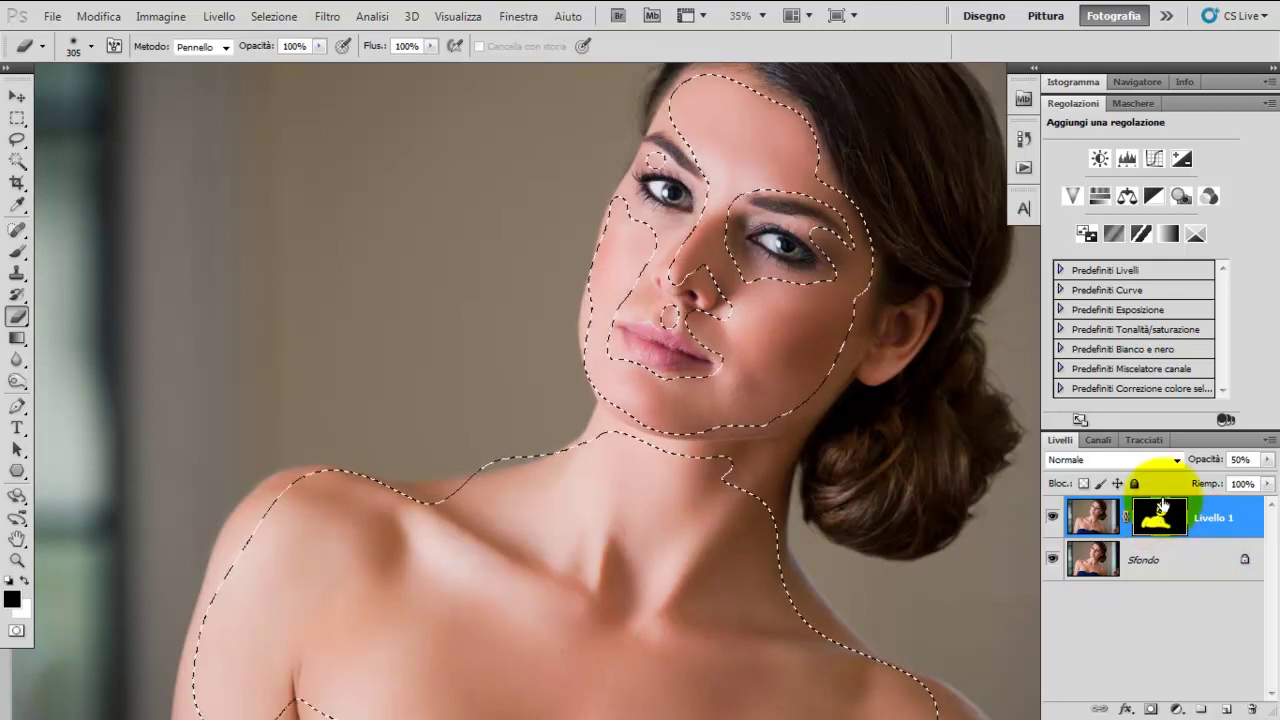
{"action": "mouse_move", "coordinate": [840, 449]}
{"action": "left_mouse_down"}
{"action": "mouse_move", "coordinate": [497, 458]}
{"action": "mouse_move", "coordinate": [515, 441]}
{"action": "left_mouse_up"}
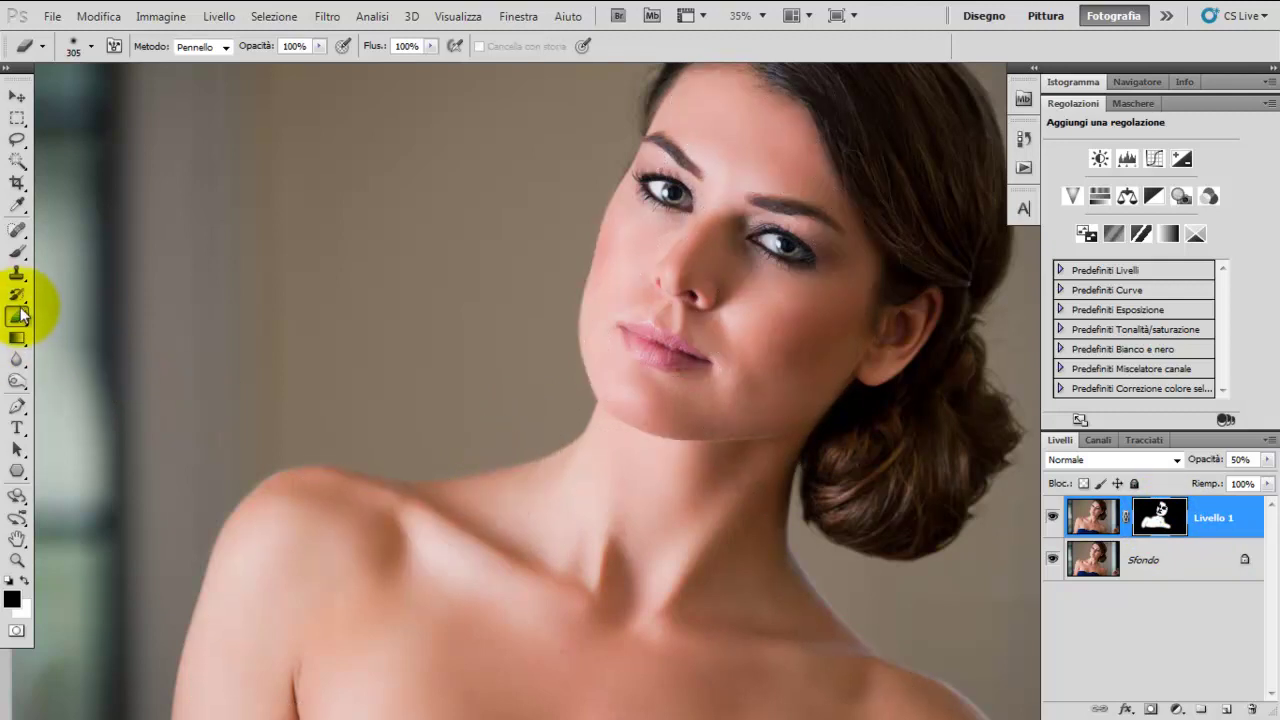
{"action": "left_click", "coordinate": [17, 250]}
{"action": "left_click", "coordinate": [485, 447]}
{"action": "mouse_move", "coordinate": [517, 462]}
{"action": "left_mouse_down"}
{"action": "mouse_move", "coordinate": [547, 433]}
{"action": "mouse_move", "coordinate": [514, 500]}
{"action": "left_mouse_up"}
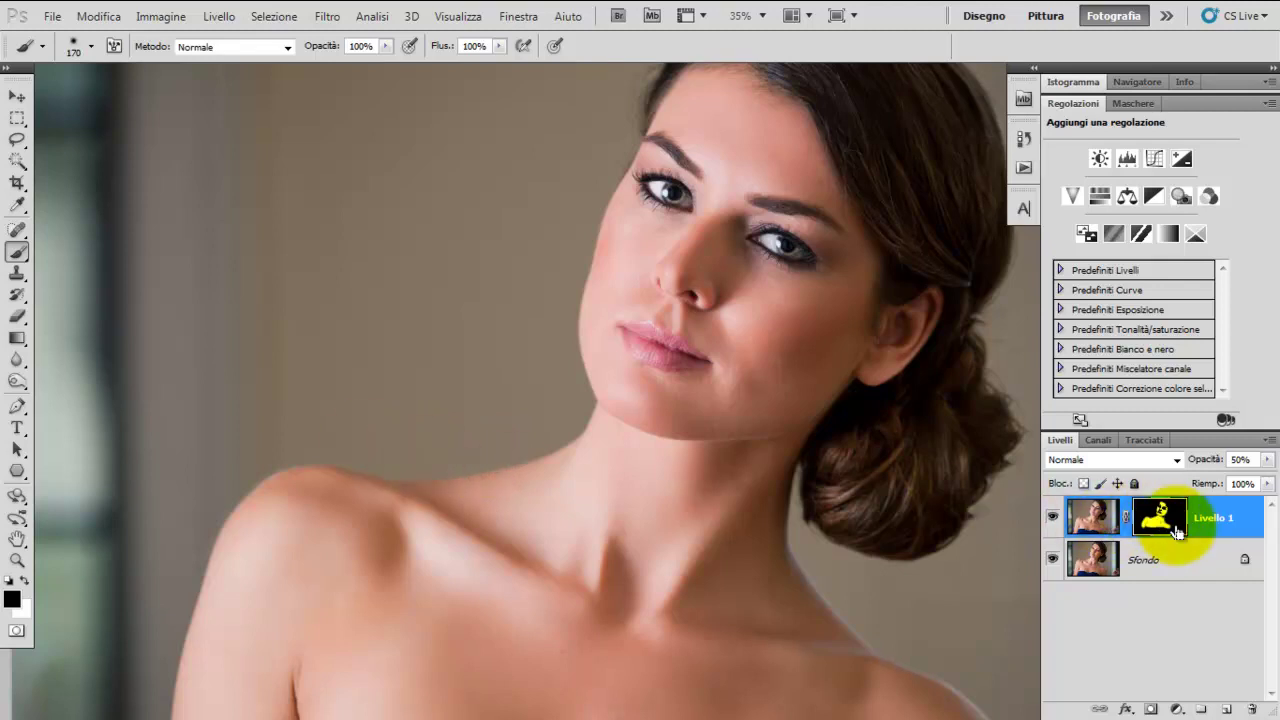
Step: Load the skin mask as a selection, copy that area of Sfondo to Livello 2, and move it to the top
{"action": "left_click", "coordinate": [1160, 518], "text": "ctrl"}
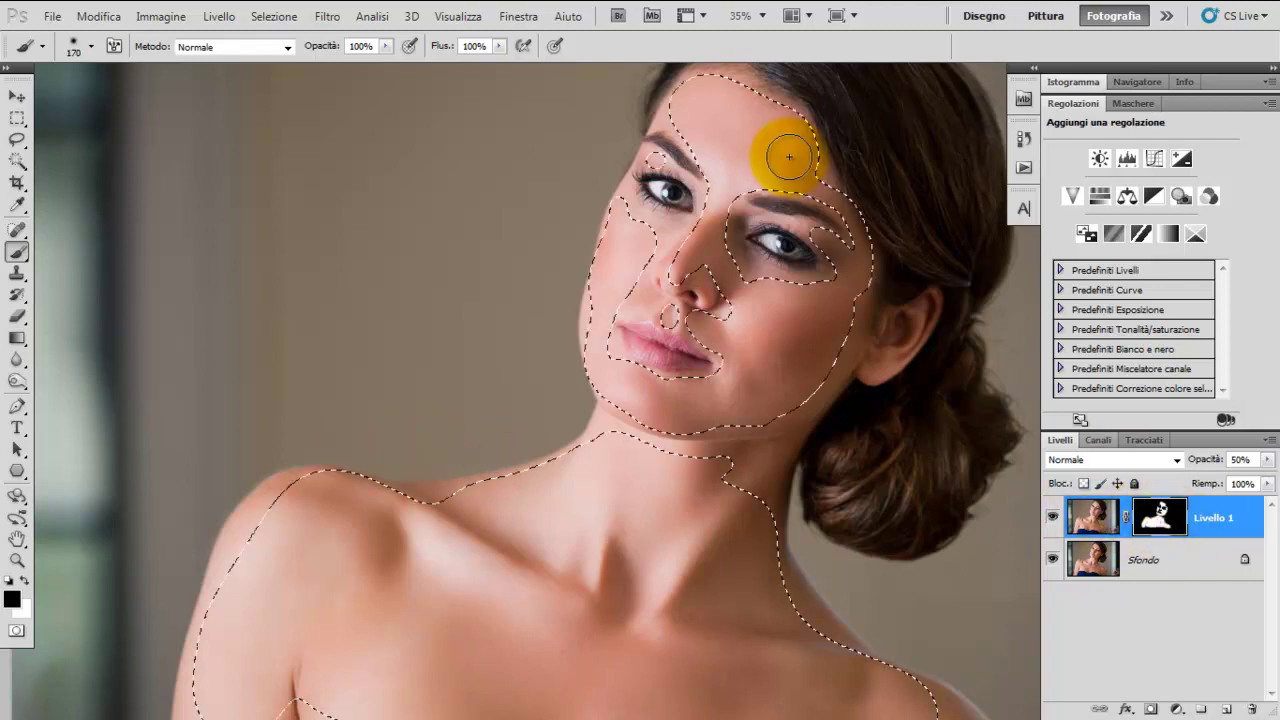
{"action": "left_click", "coordinate": [1096, 562]}
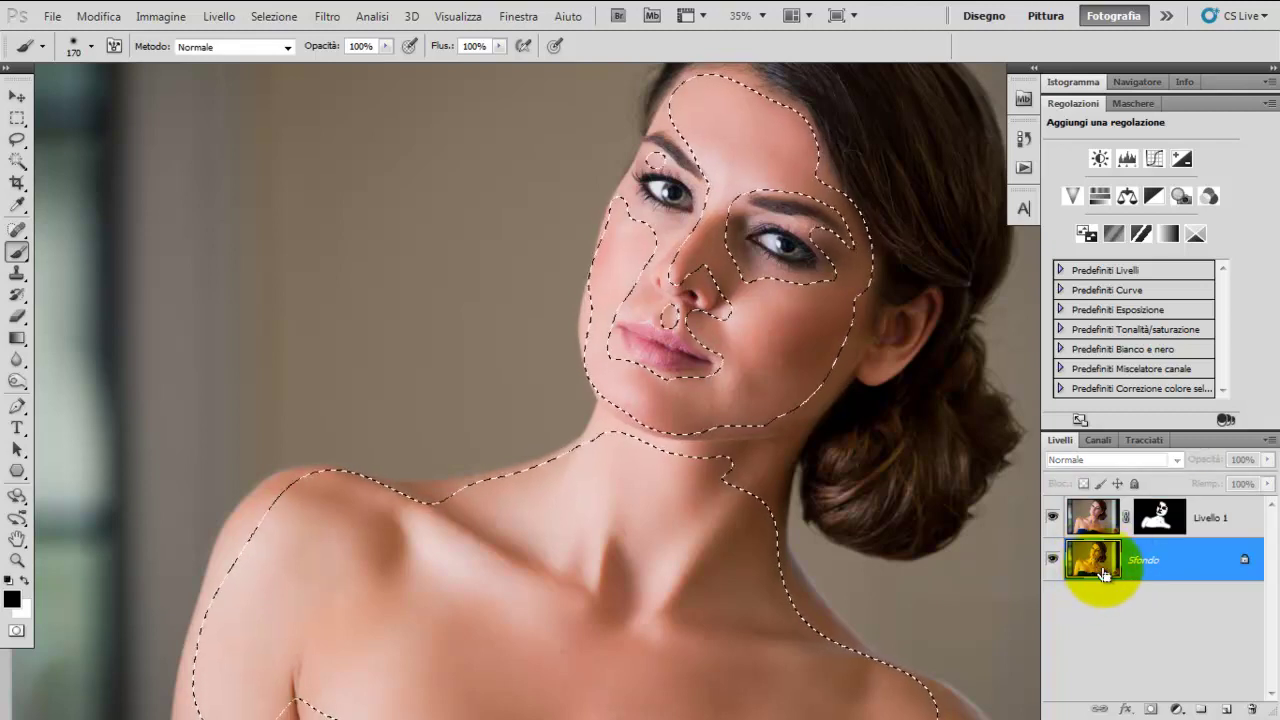
{"action": "key", "text": "ctrl+j"}
{"action": "left_click_drag", "start_coordinate": [1102, 573], "coordinate": [1098, 500]}
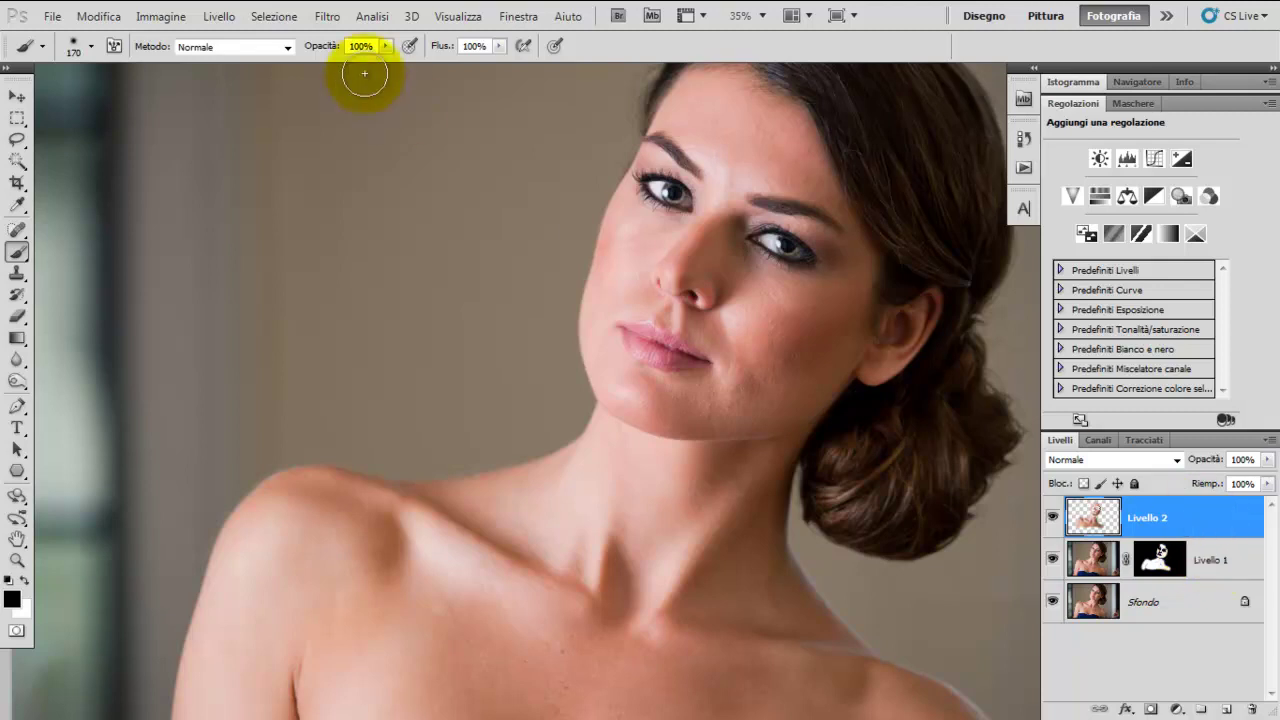
{"action": "left_click", "coordinate": [335, 20]}
{"action": "mouse_move", "coordinate": [339, 419]}
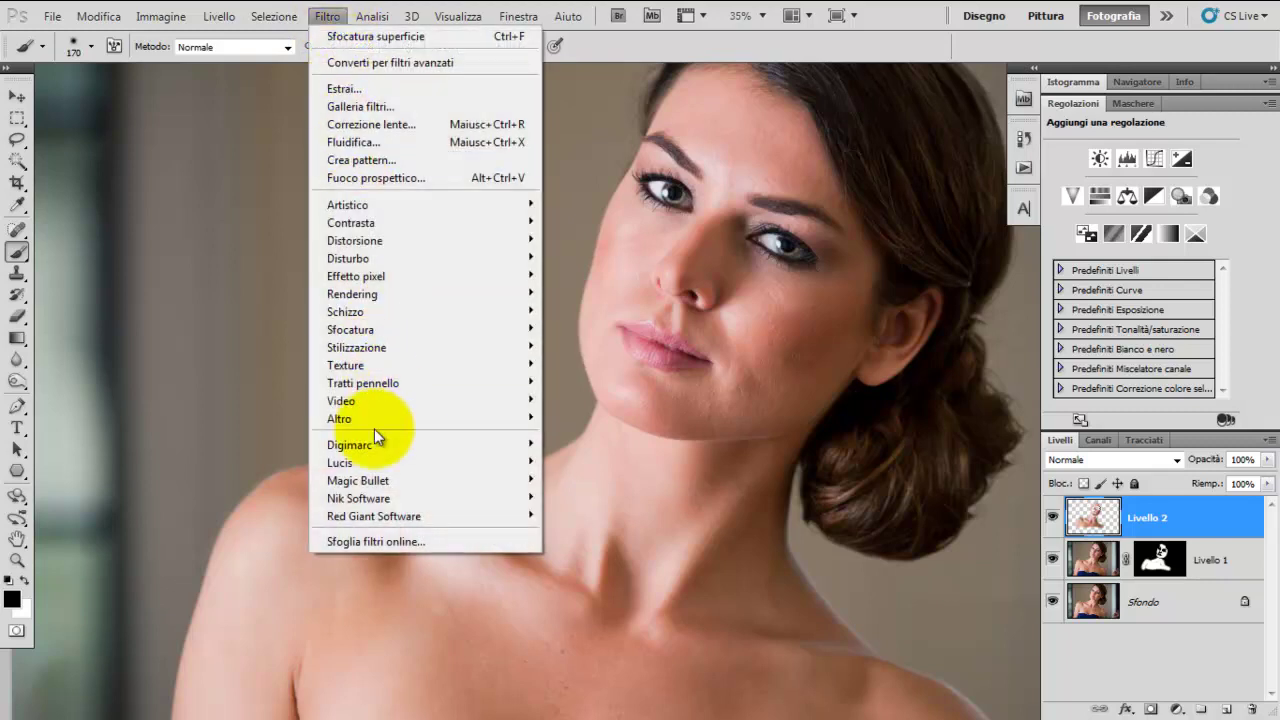
Step: Apply a High Pass filter (Accentua passaggio) of about 6.5 pixels radius to Livello 2
{"action": "left_click", "coordinate": [576, 420]}
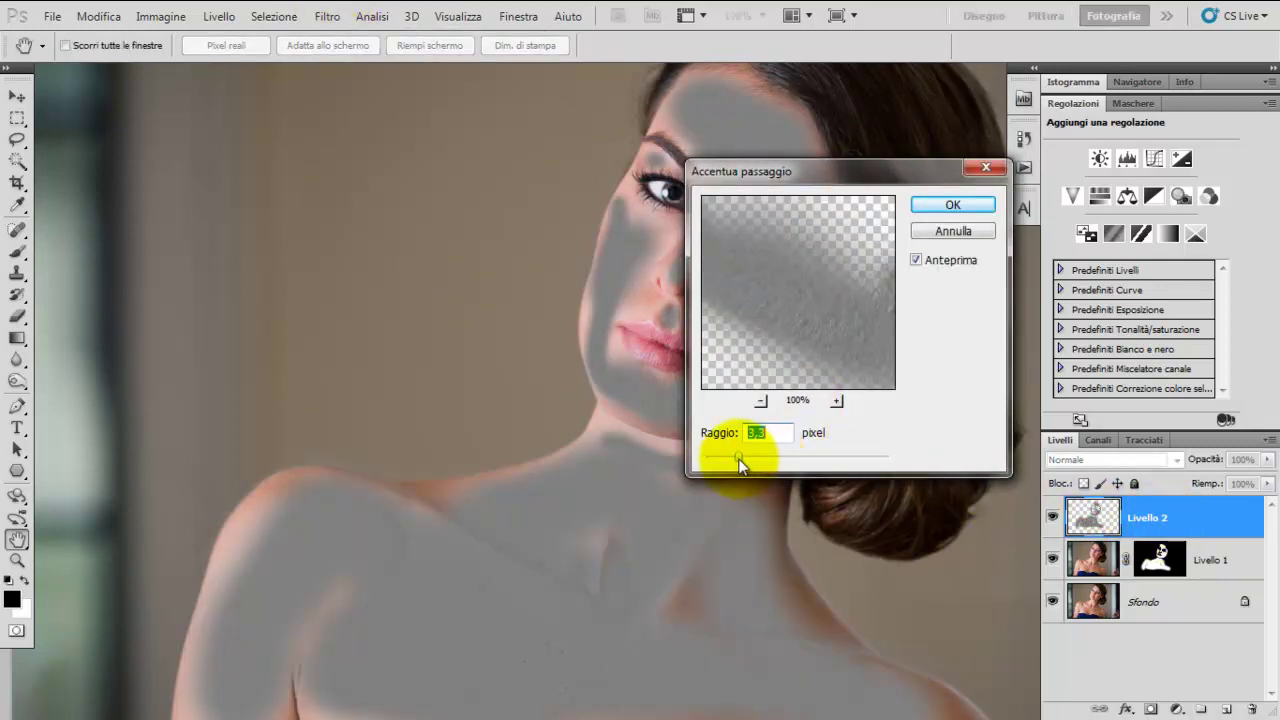
{"action": "left_click_drag", "start_coordinate": [757, 462], "coordinate": [764, 460]}
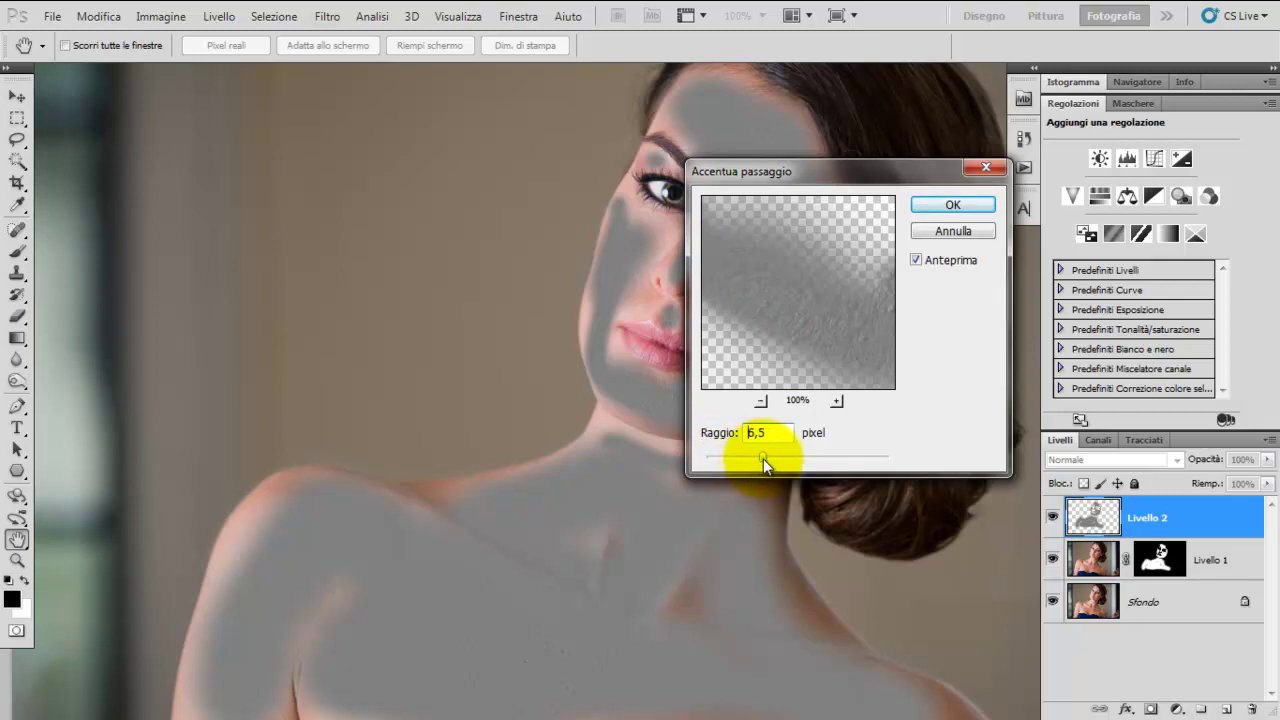
{"action": "left_click_drag", "start_coordinate": [763, 459], "coordinate": [768, 462]}
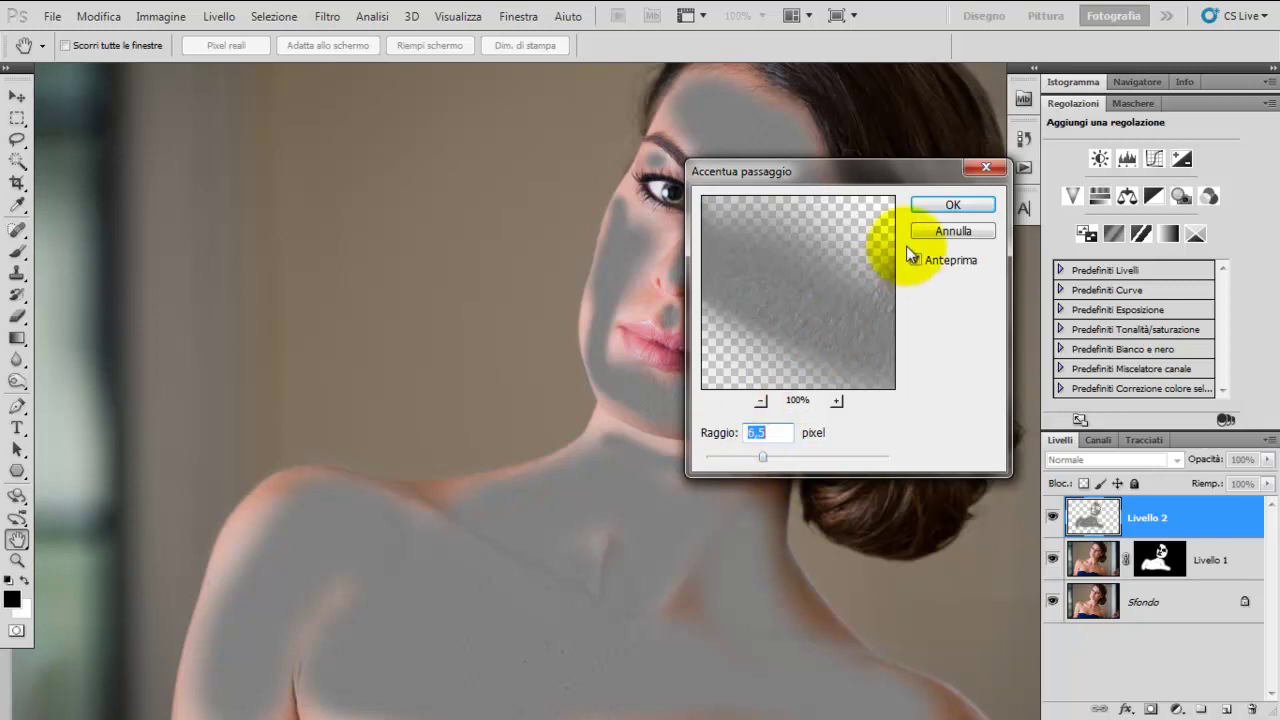
{"action": "left_click", "coordinate": [945, 205]}
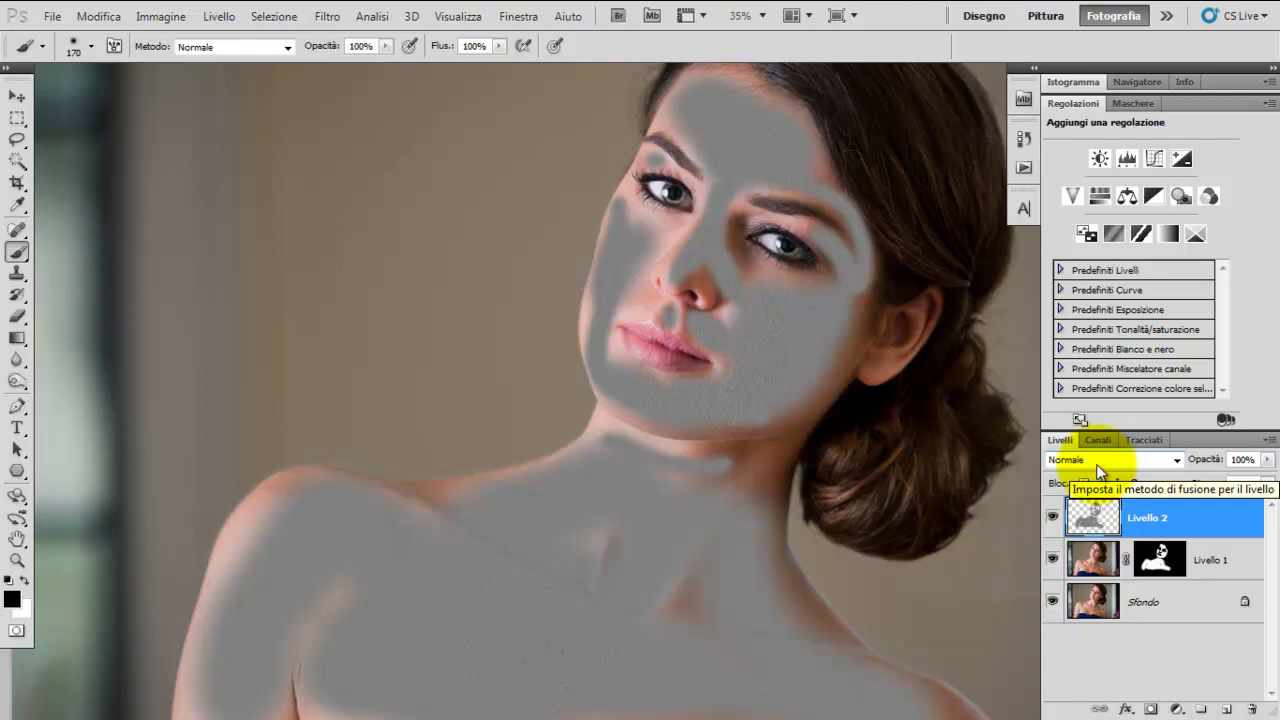
Step: Set Livello 2's blend mode to Luce soffusa and drag its opacity down to 0%
{"action": "left_click", "coordinate": [1100, 462]}
{"action": "left_click", "coordinate": [1160, 460]}
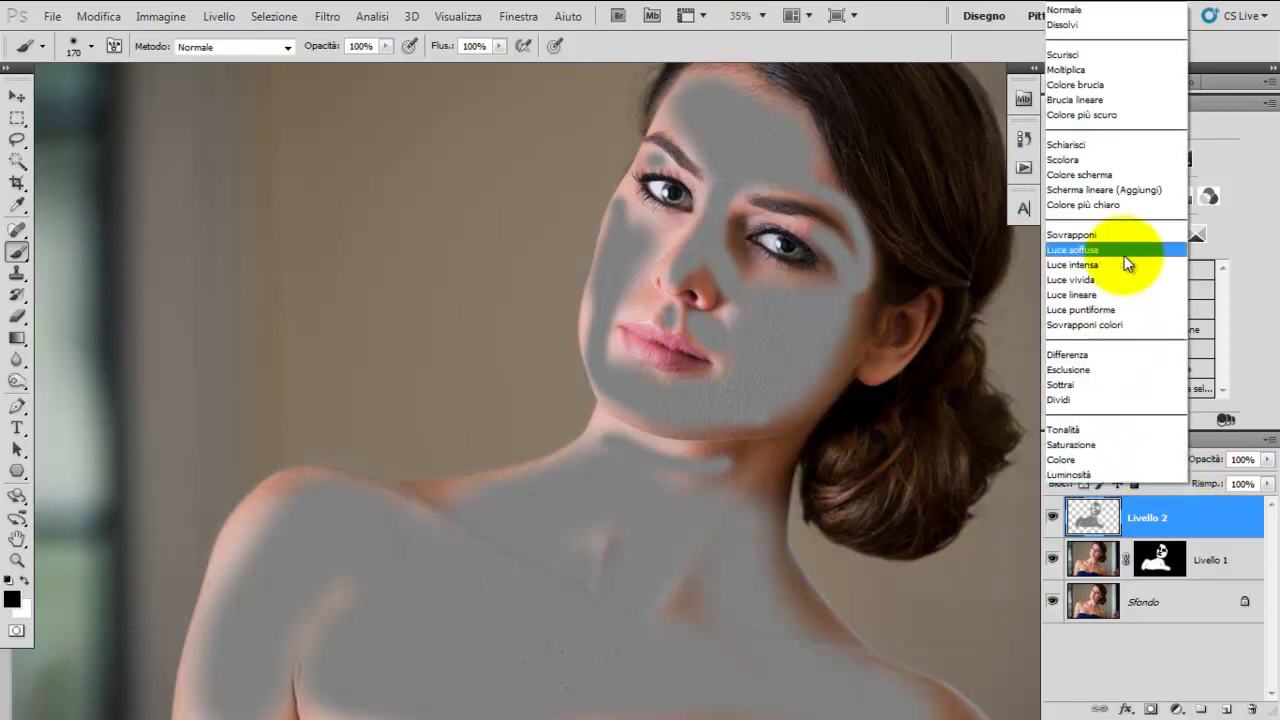
{"action": "left_click", "coordinate": [1122, 253]}
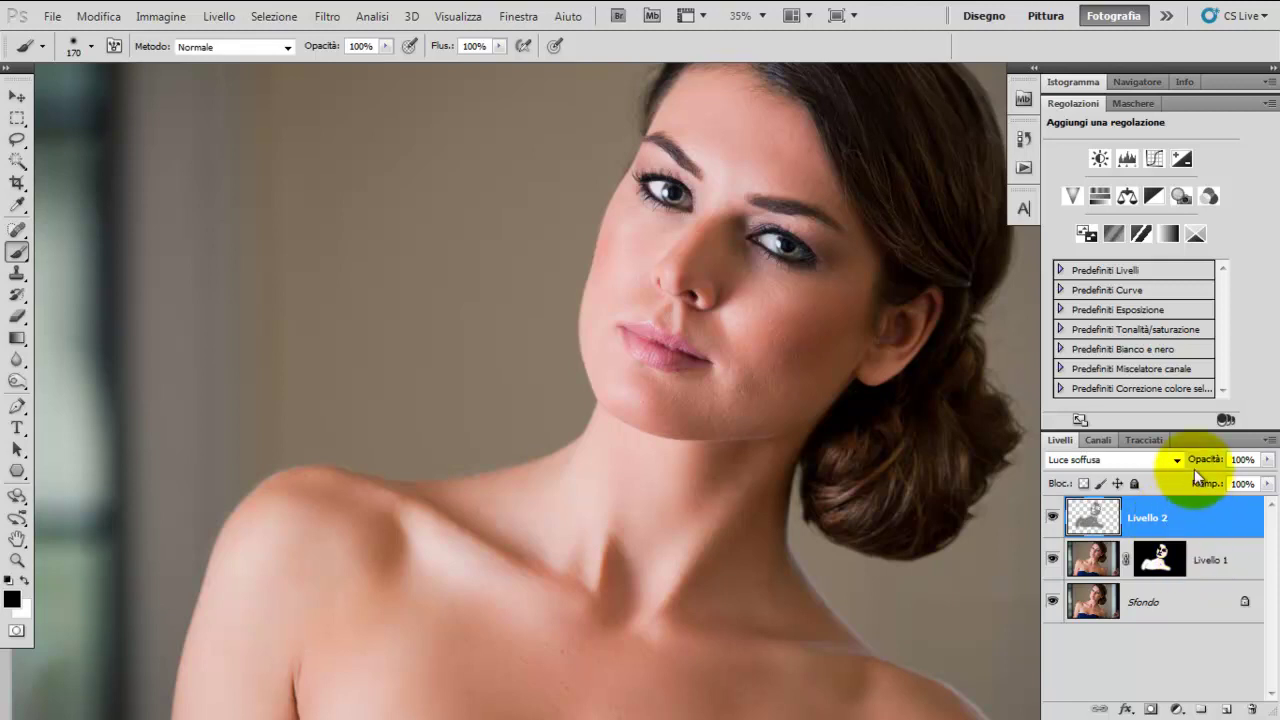
{"action": "left_click", "coordinate": [1211, 570]}
{"action": "left_click", "coordinate": [1200, 518]}
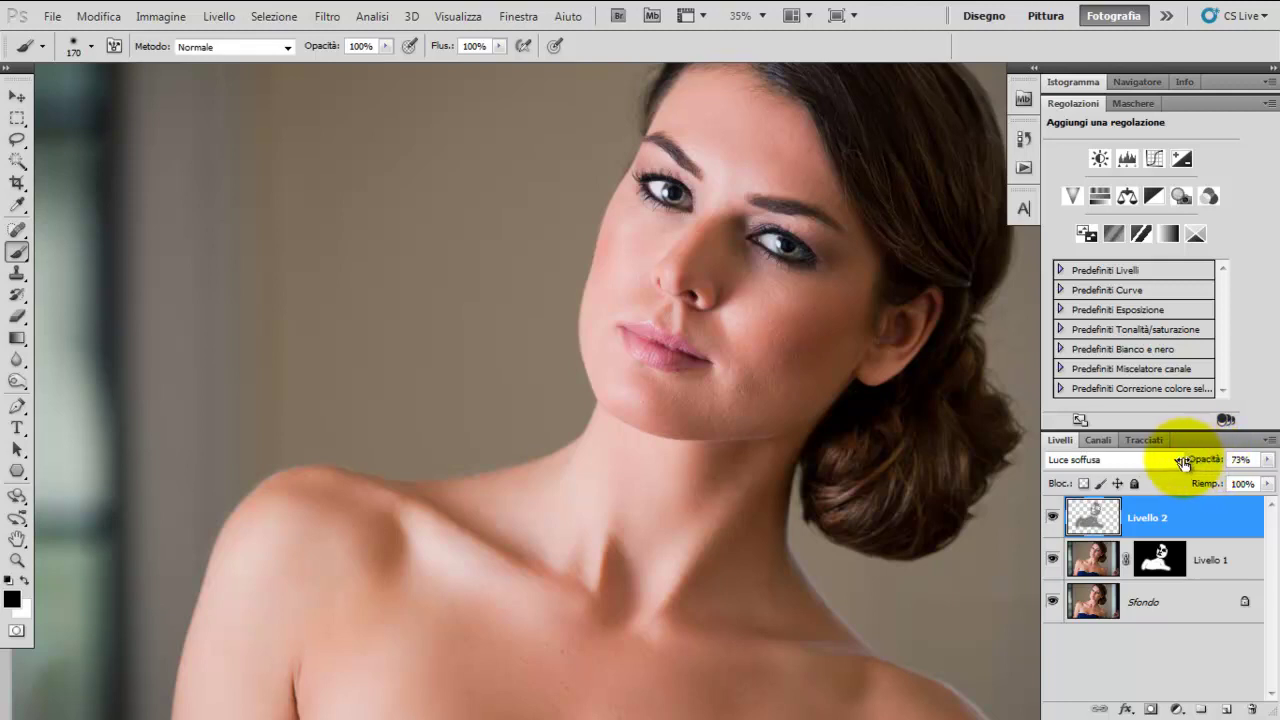
{"action": "left_click_drag", "start_coordinate": [1178, 462], "coordinate": [1010, 476]}
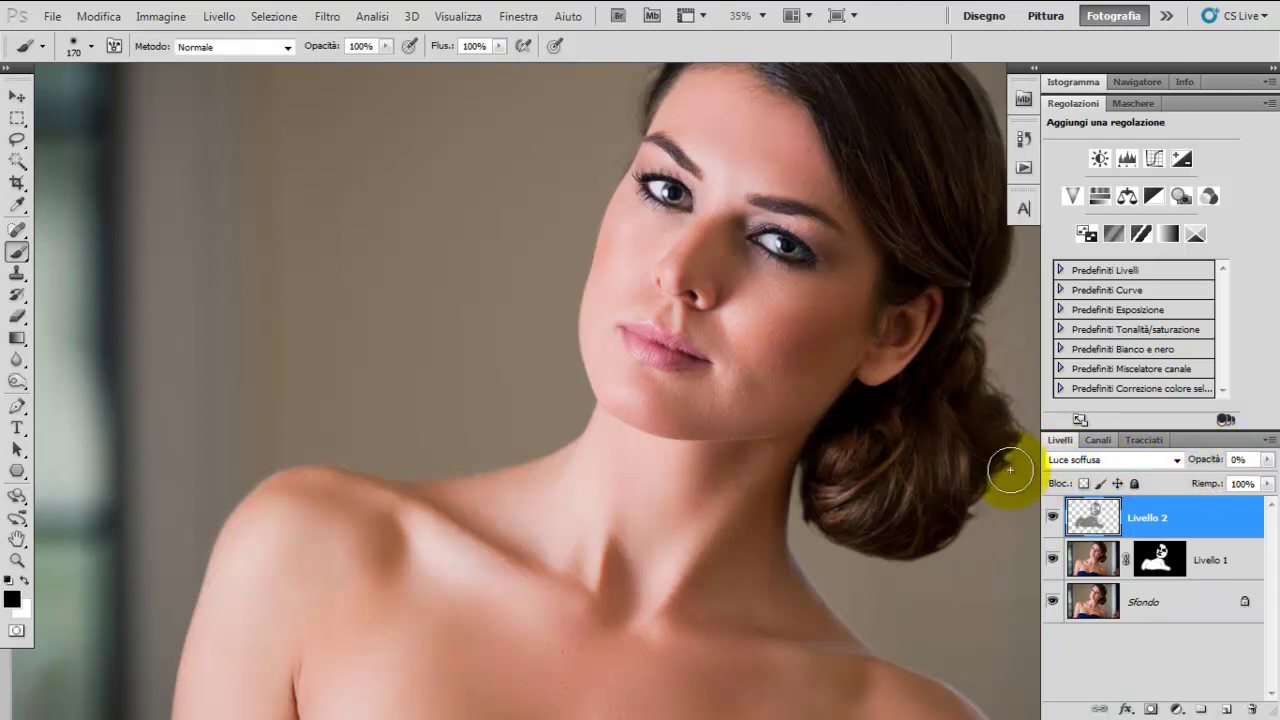
Step: Zoom in to inspect the cheek skin, then set the smoothing layer to 50% opacity
{"action": "left_click", "coordinate": [17, 560]}
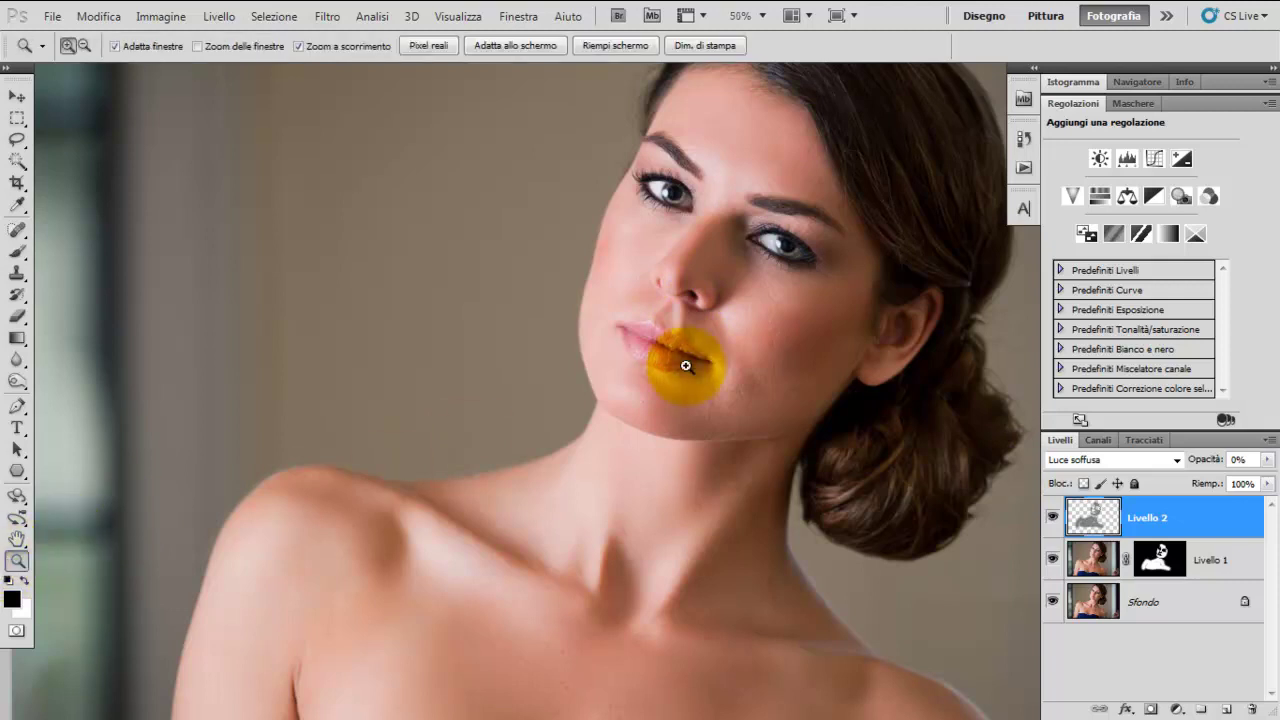
{"action": "left_click_drag", "start_coordinate": [686, 366], "coordinate": [809, 361]}
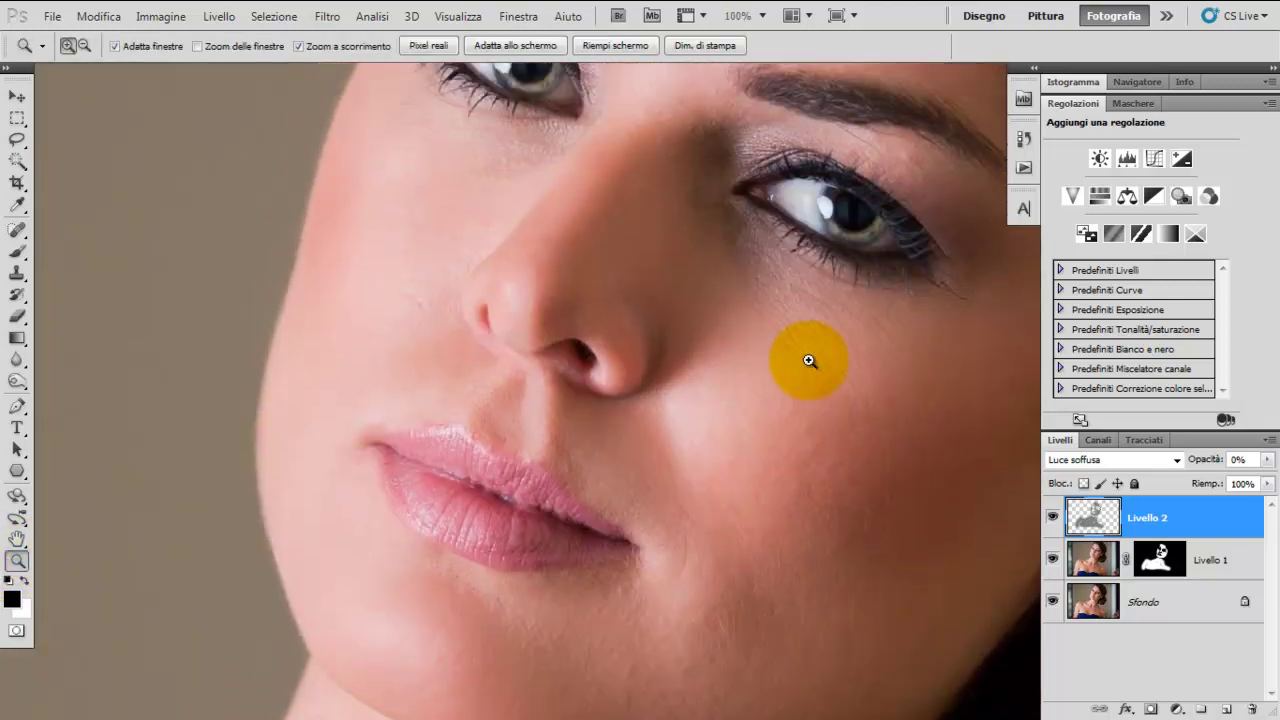
{"action": "left_click", "coordinate": [809, 361]}
{"action": "scroll", "coordinate": [783, 443], "scroll_direction": "down", "scroll_amount": 2}
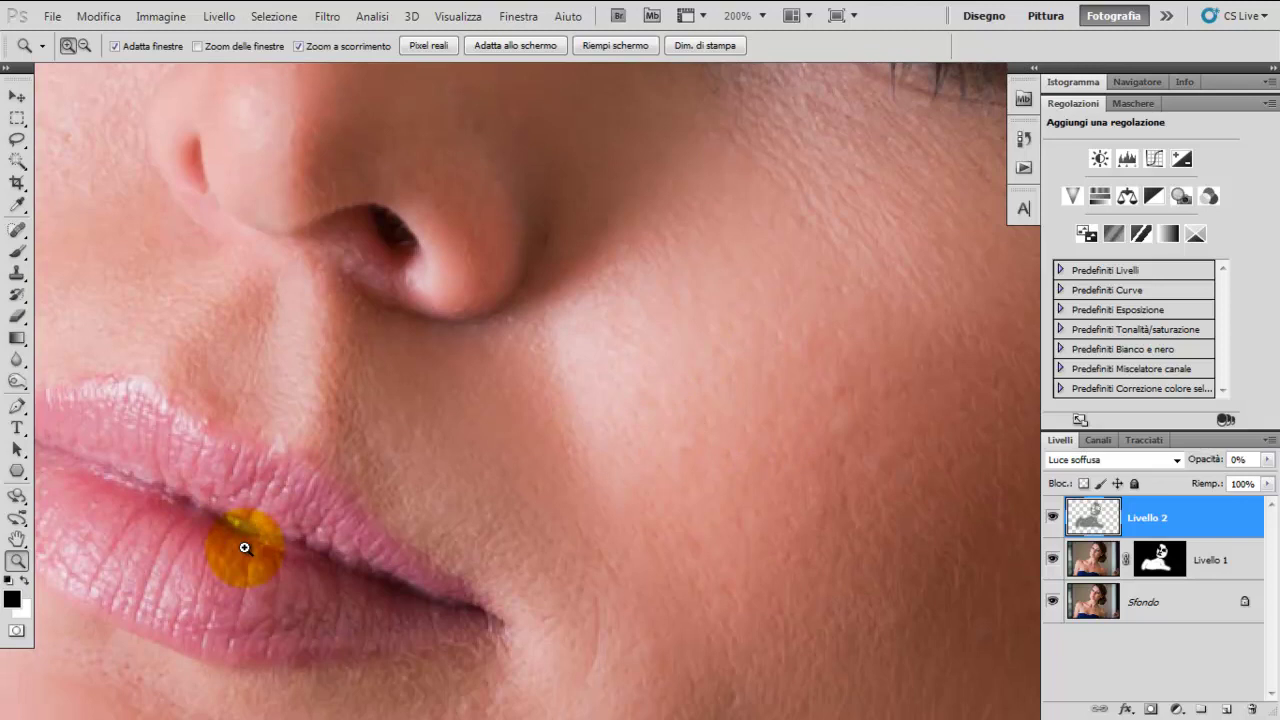
{"action": "left_click_drag", "start_coordinate": [763, 441], "coordinate": [714, 440]}
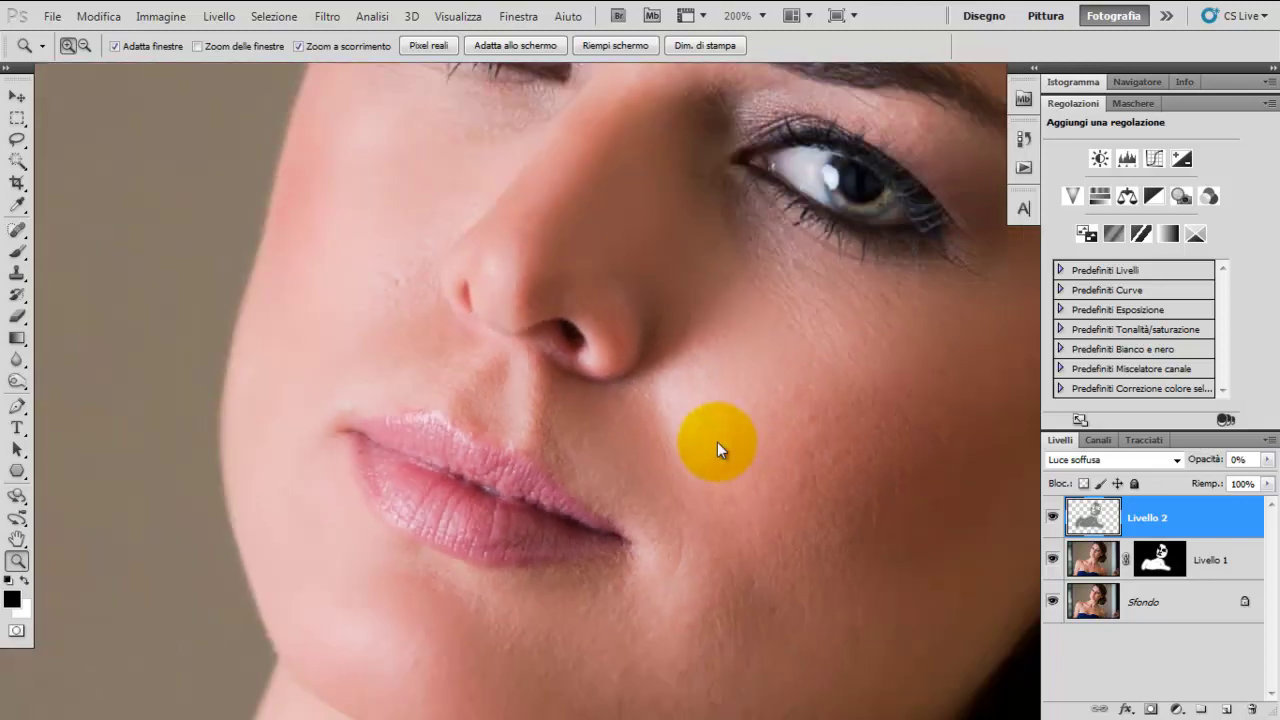
{"action": "mouse_move", "coordinate": [1197, 464]}
{"action": "left_mouse_down"}
{"action": "mouse_move", "coordinate": [1268, 460]}
{"action": "mouse_move", "coordinate": [1257, 464]}
{"action": "left_mouse_up"}
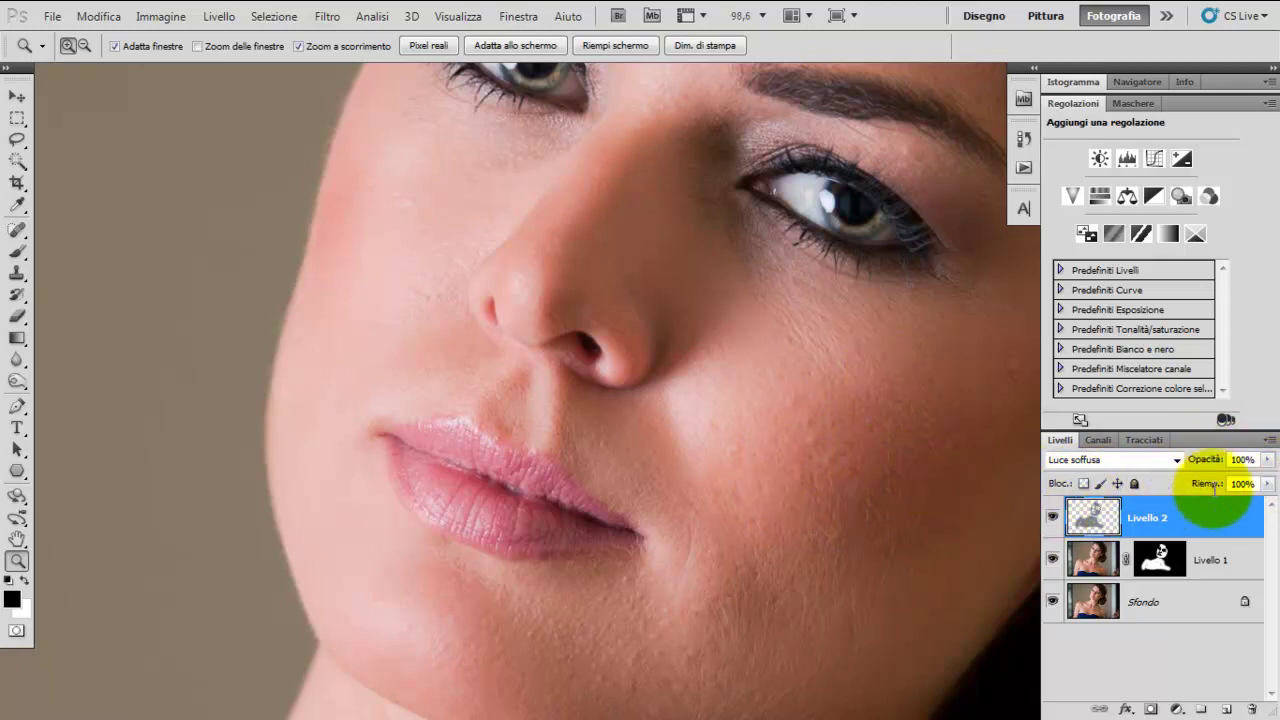
{"action": "left_click_drag", "start_coordinate": [1203, 465], "coordinate": [1237, 465]}
{"action": "key", "text": "ctrl+0"}
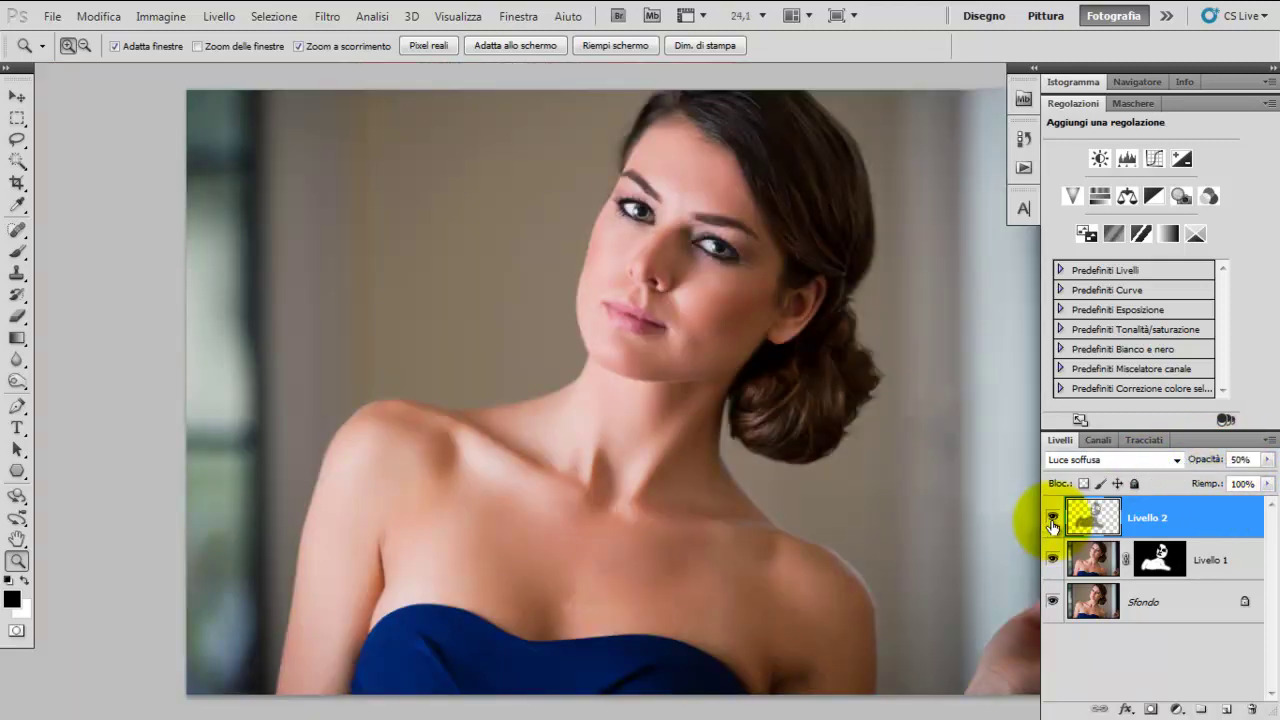
Step: Toggle Livello 1 and Livello 2 visibility to compare the retouched face with the original
{"action": "left_click", "coordinate": [1052, 518]}
{"action": "left_click", "coordinate": [1052, 560]}
{"action": "left_click", "coordinate": [633, 340]}
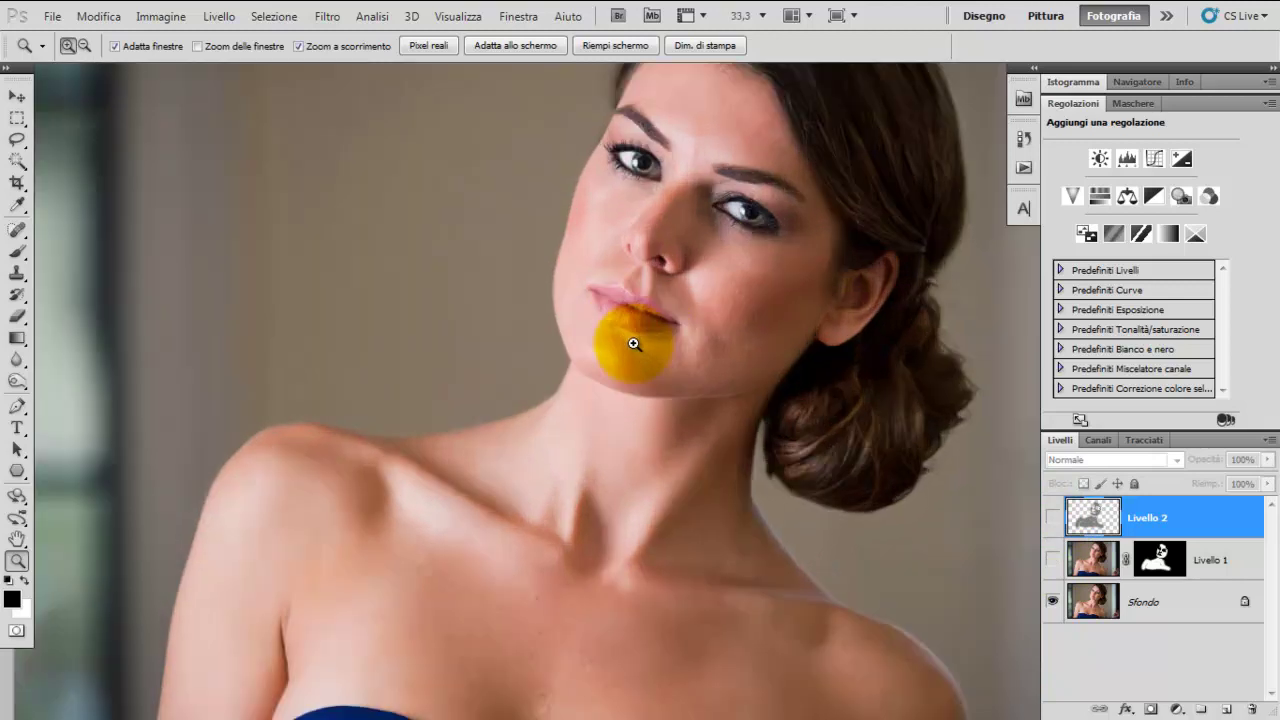
{"action": "left_click_drag", "start_coordinate": [633, 343], "coordinate": [728, 333]}
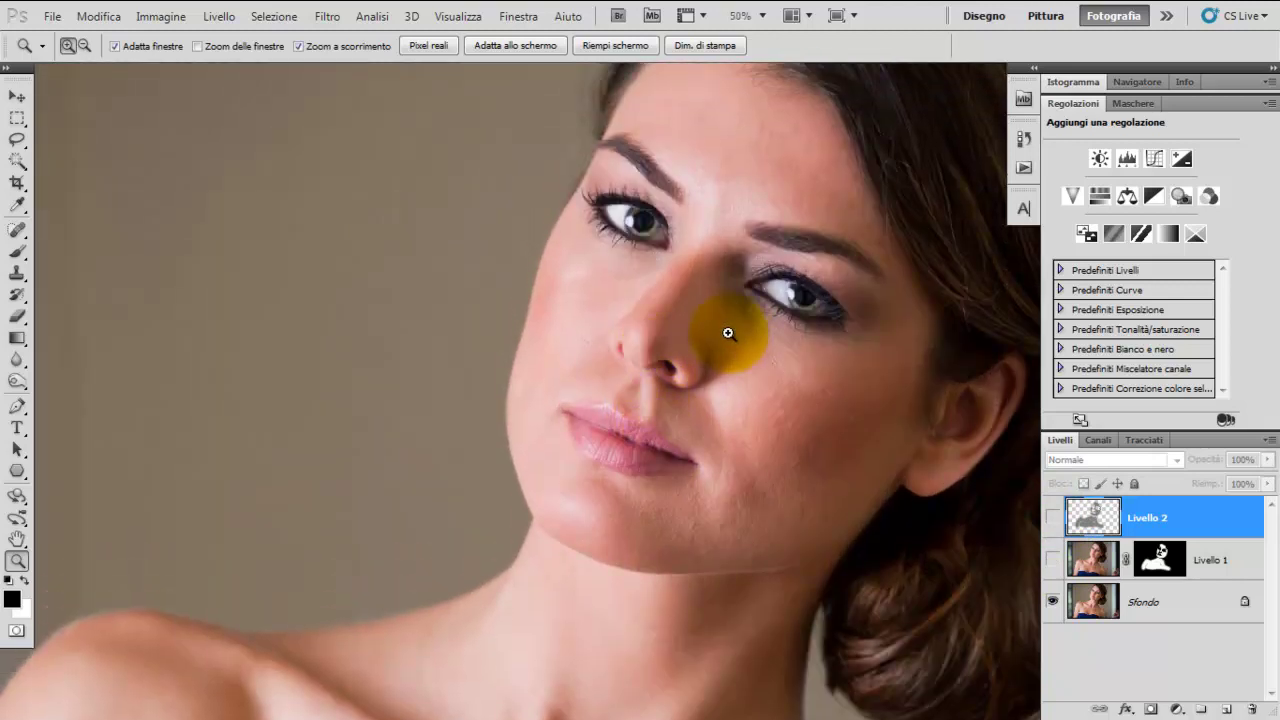
{"action": "left_click", "coordinate": [1052, 518]}
{"action": "left_click", "coordinate": [1052, 560]}
{"action": "mouse_move", "coordinate": [1052, 518]}
{"action": "left_mouse_down"}
{"action": "mouse_move", "coordinate": [1053, 566]}
{"action": "mouse_move", "coordinate": [1052, 518]}
{"action": "left_mouse_up"}
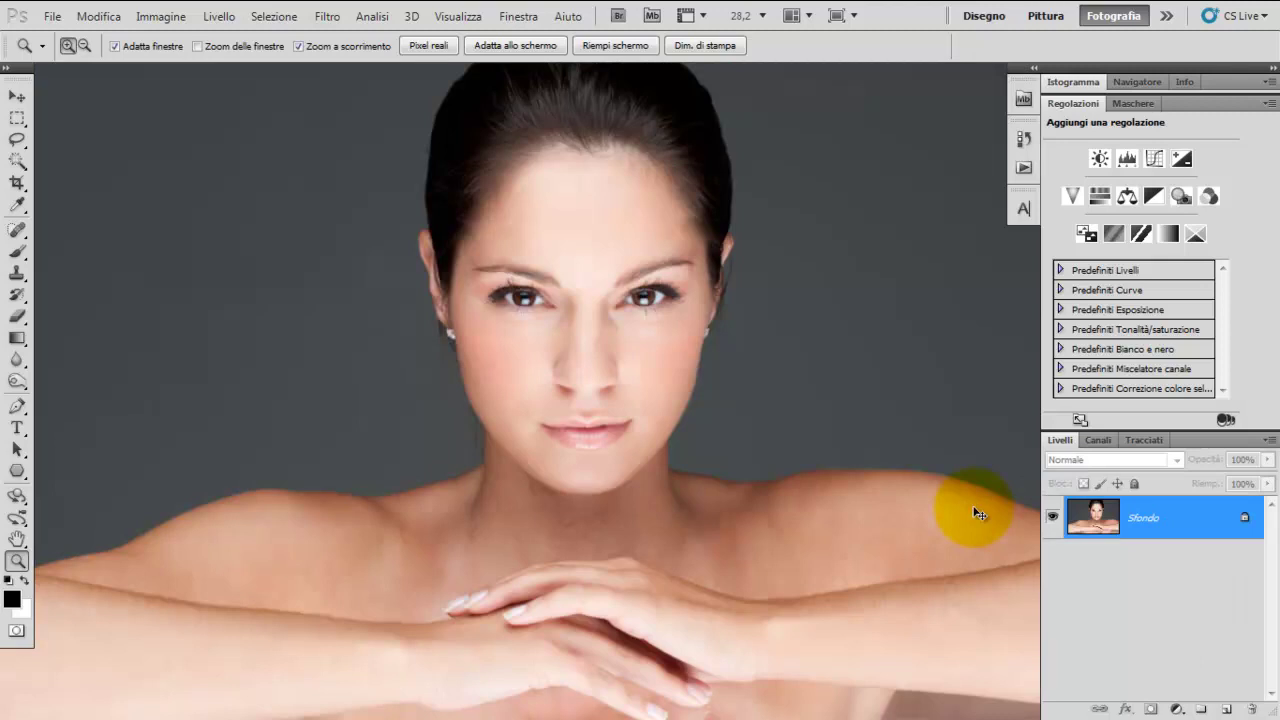
Step: Duplicate the second portrait's background layer, set the copy to Luce vivida, and invert it
{"action": "key", "text": "ctrl+j"}
{"action": "left_click", "coordinate": [1110, 459]}
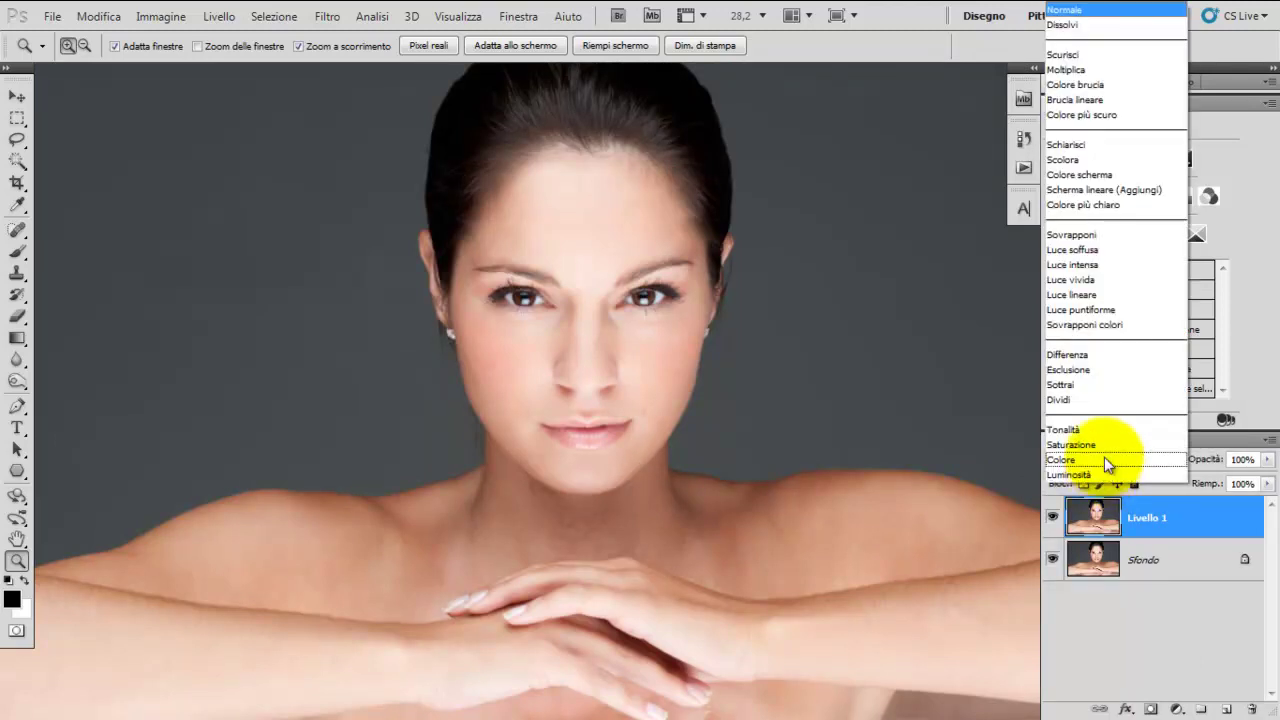
{"action": "left_click", "coordinate": [1097, 279]}
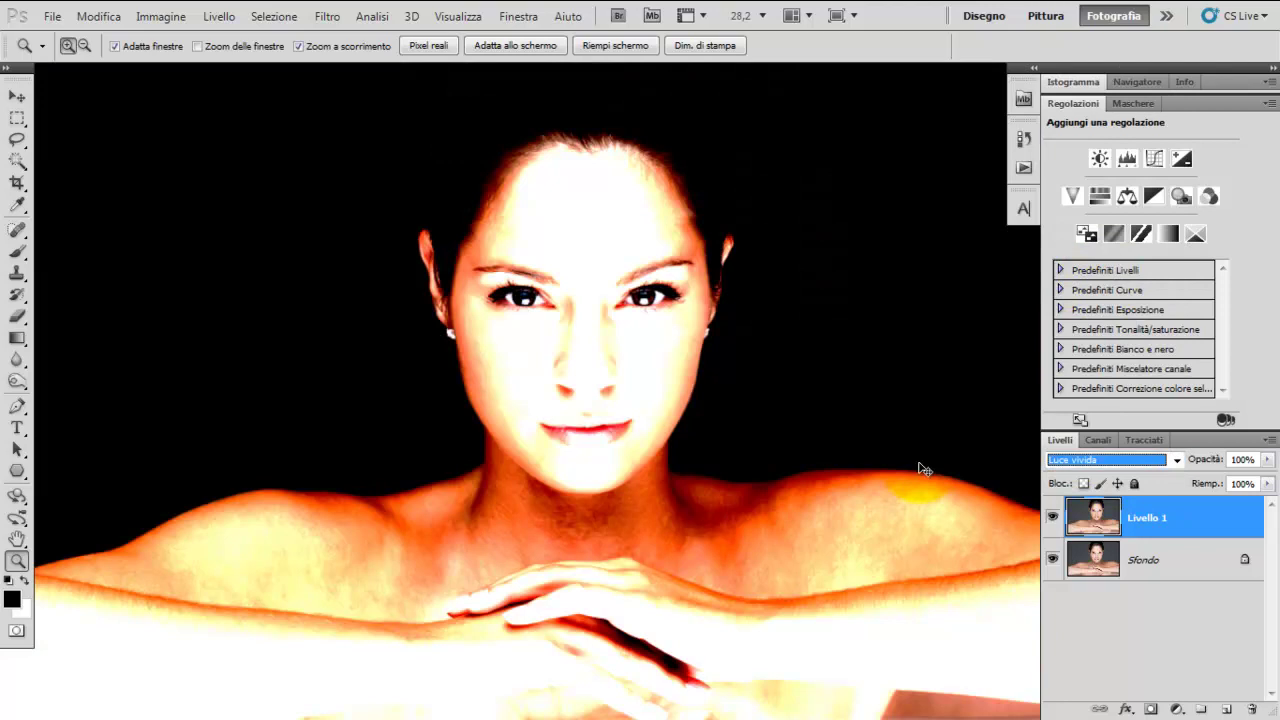
{"action": "key", "text": "ctrl+i"}
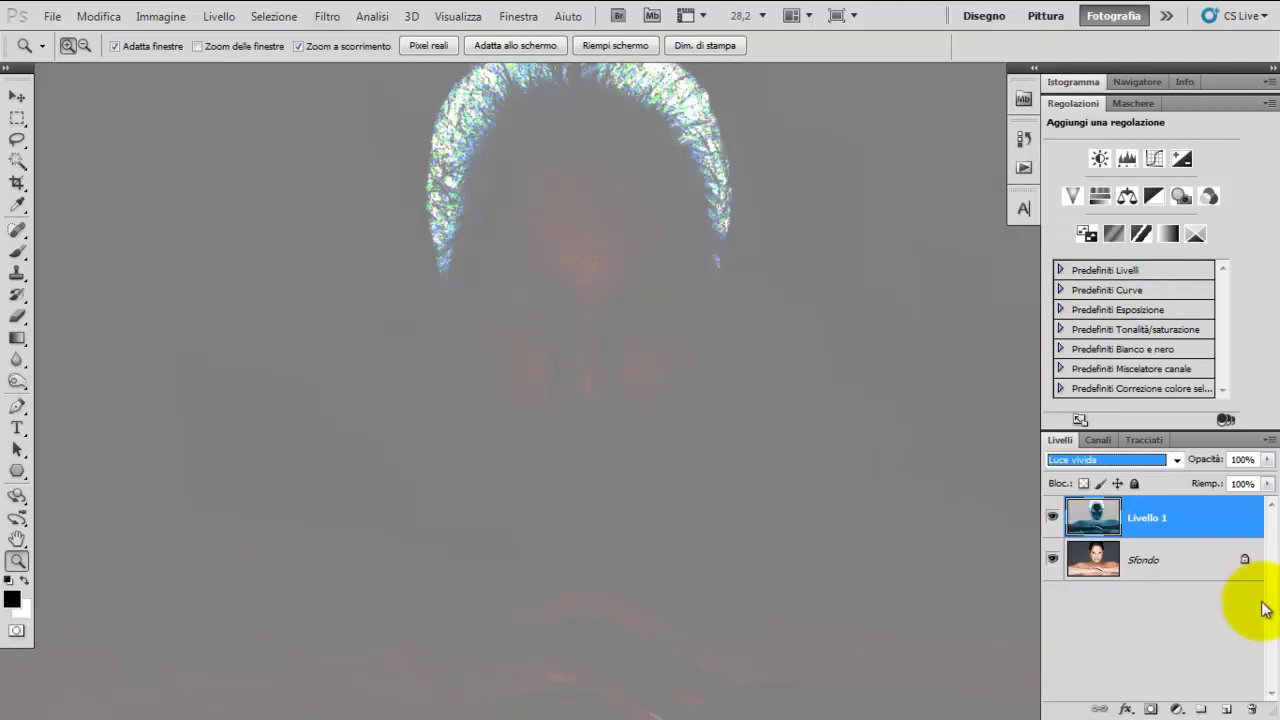
Step: Open the High Pass filter, try a larger radius, and zoom to 100% on the face
{"action": "left_click", "coordinate": [327, 16]}
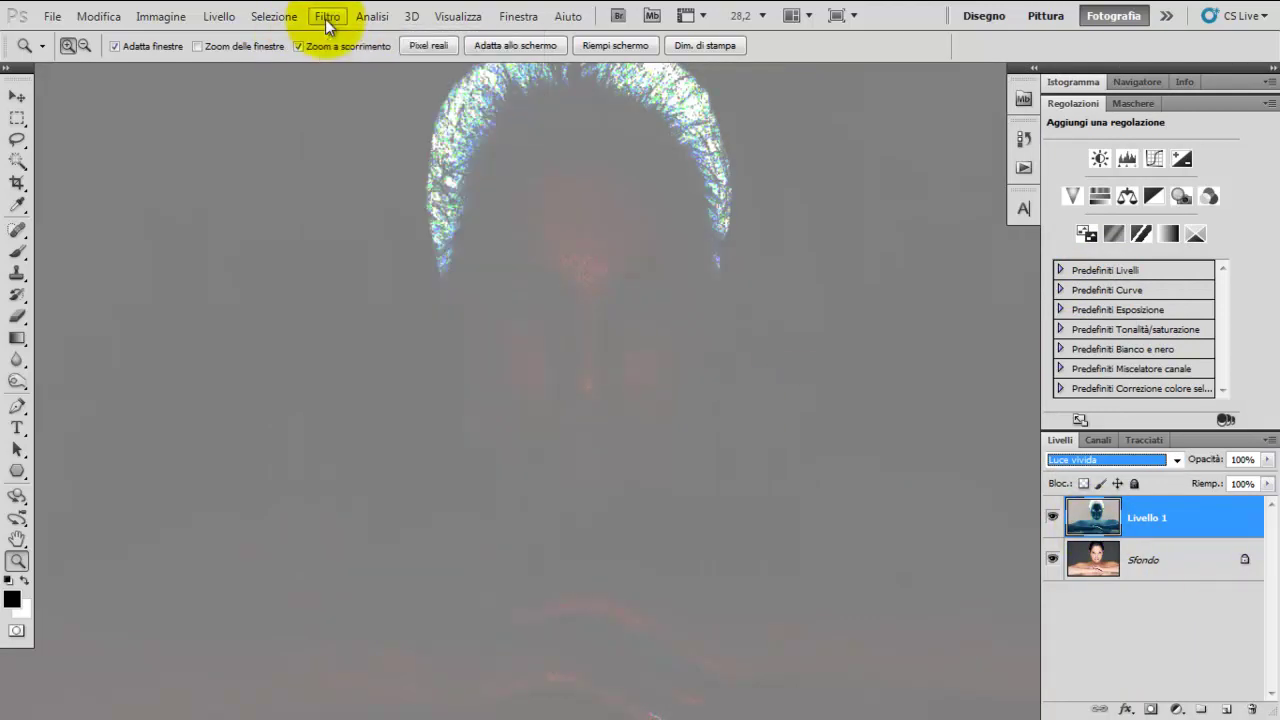
{"action": "left_click", "coordinate": [325, 19]}
{"action": "left_click", "coordinate": [585, 417]}
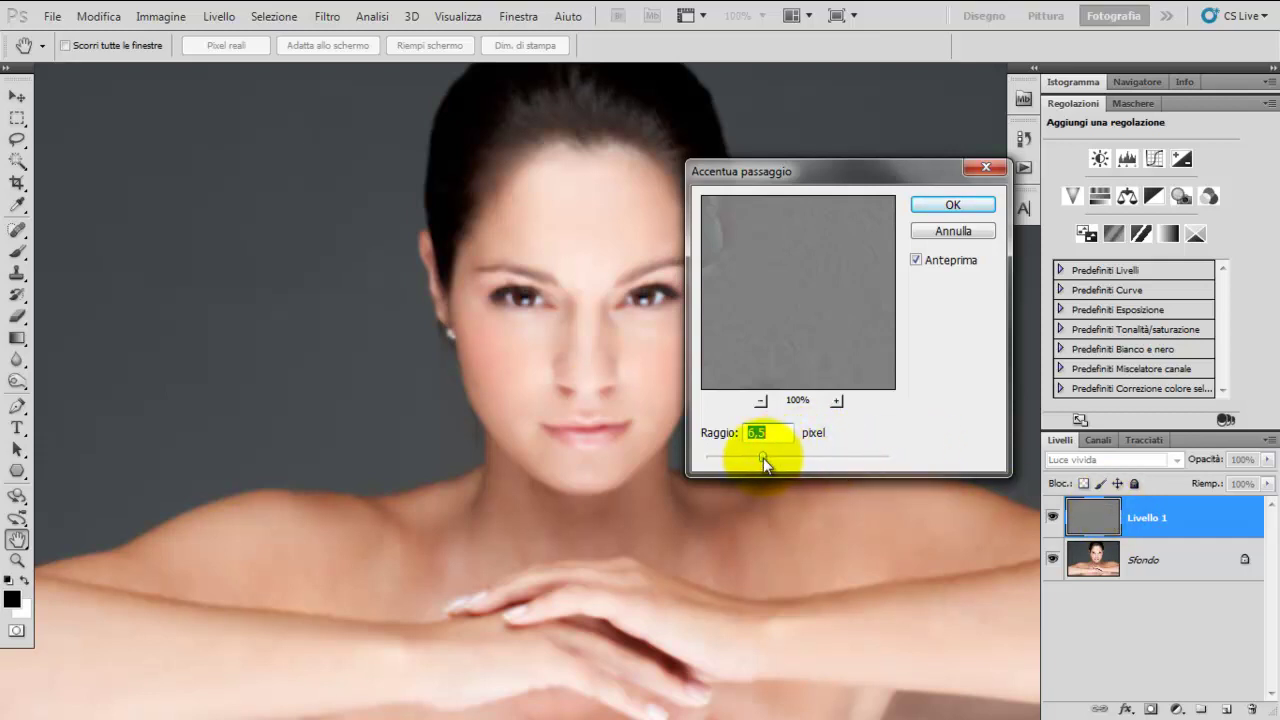
{"action": "left_click_drag", "start_coordinate": [763, 458], "coordinate": [797, 462]}
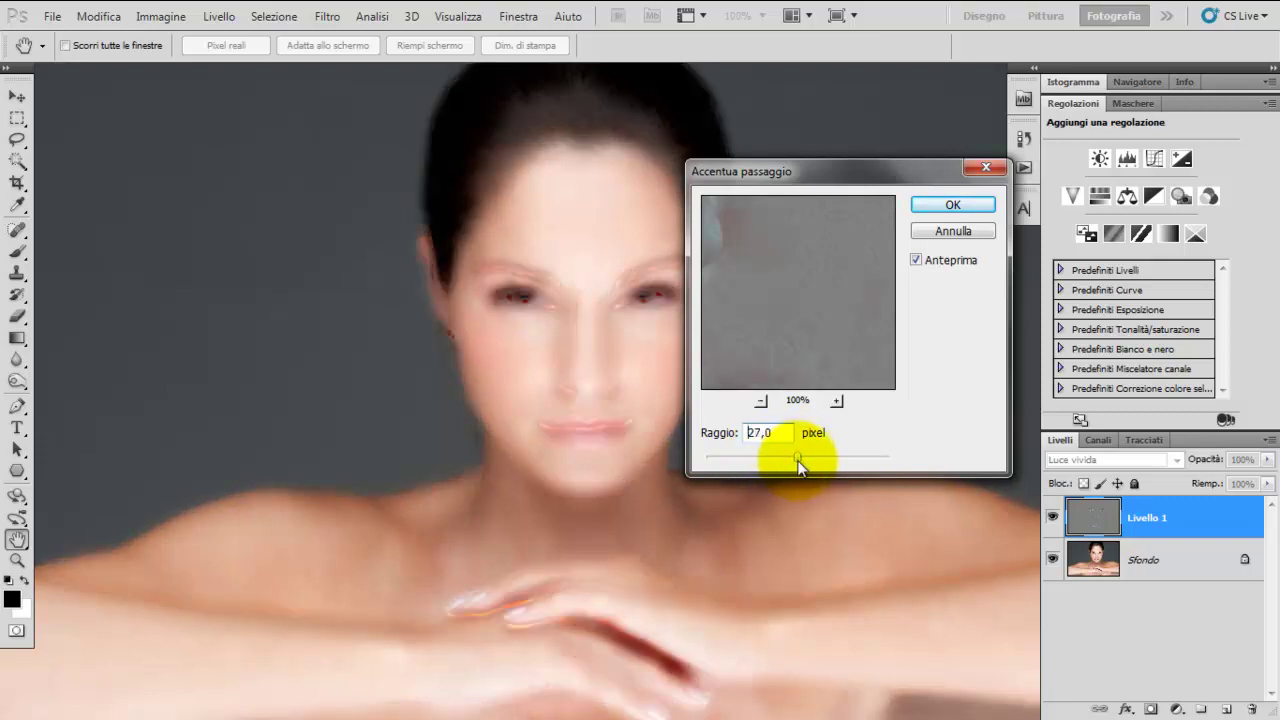
{"action": "double_click", "coordinate": [757, 434]}
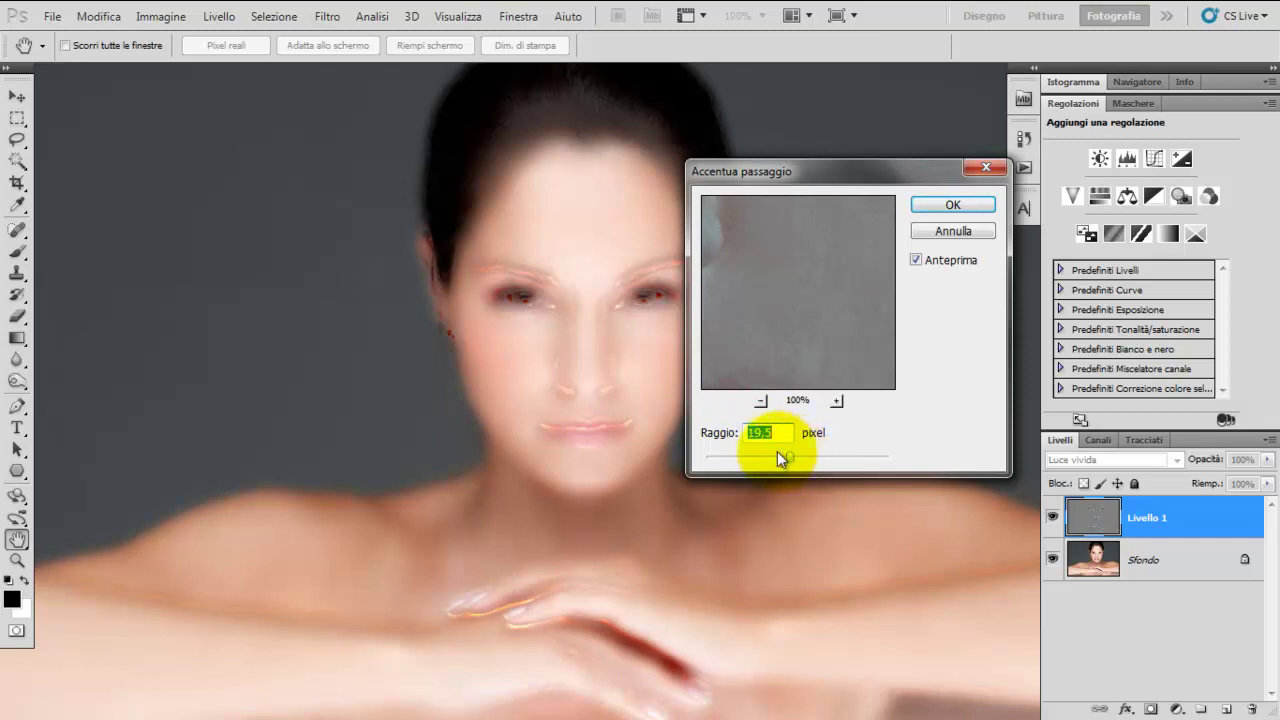
{"action": "key", "text": "Return"}
{"action": "key", "text": "z"}
{"action": "left_click_drag", "start_coordinate": [503, 345], "coordinate": [538, 322]}
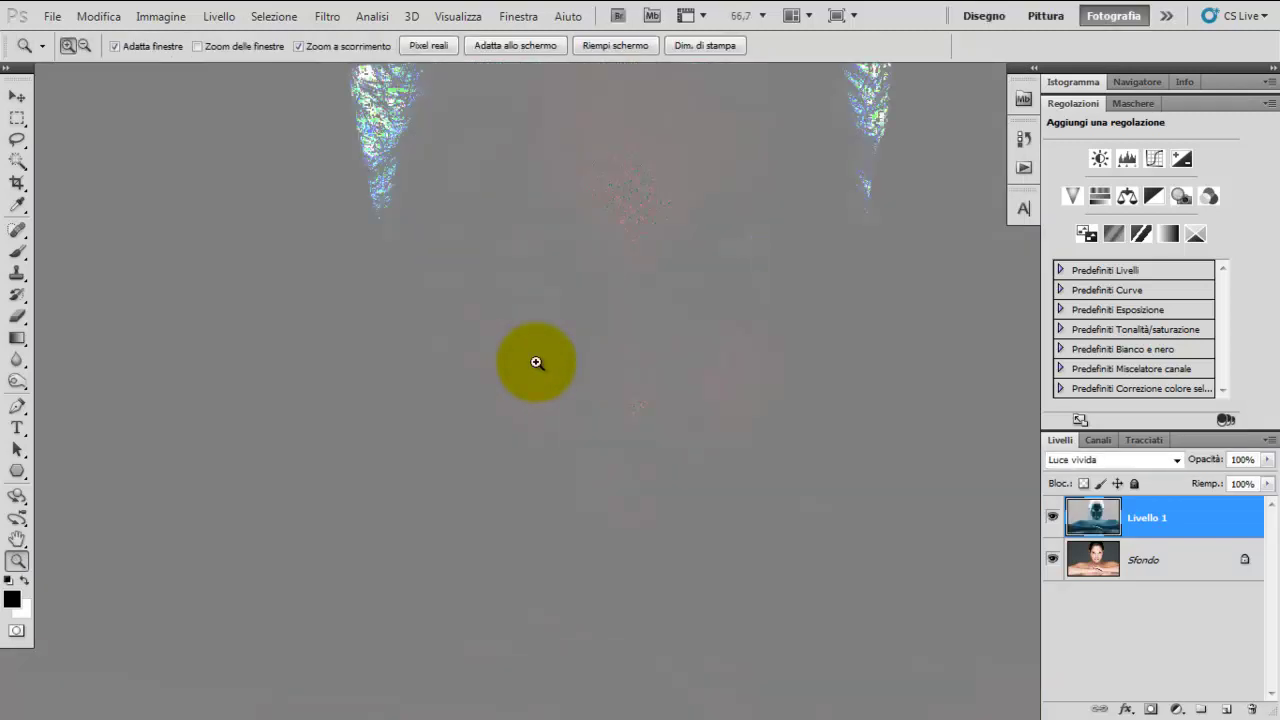
Step: Set the High Pass radius to about 22.3 pixels and apply it
{"action": "left_click", "coordinate": [357, 17]}
{"action": "left_click", "coordinate": [370, 38]}
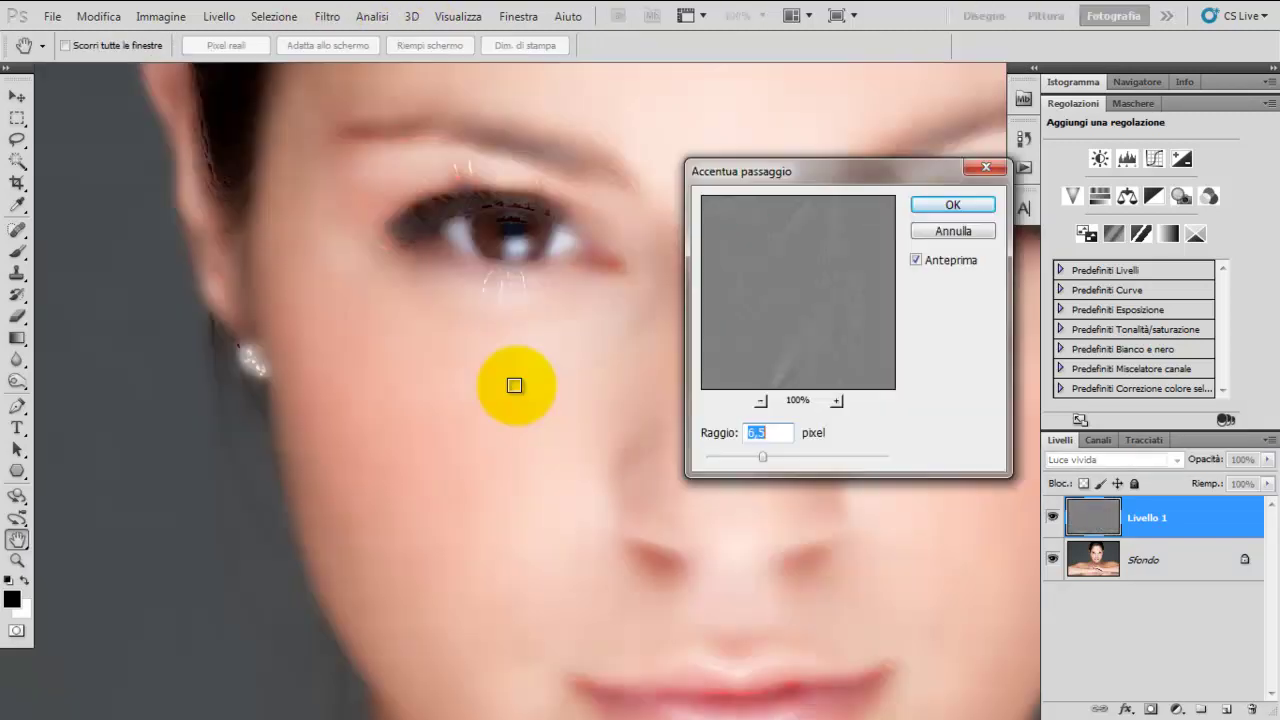
{"action": "mouse_move", "coordinate": [759, 457]}
{"action": "left_mouse_down"}
{"action": "mouse_move", "coordinate": [792, 463]}
{"action": "mouse_move", "coordinate": [790, 452]}
{"action": "left_mouse_up"}
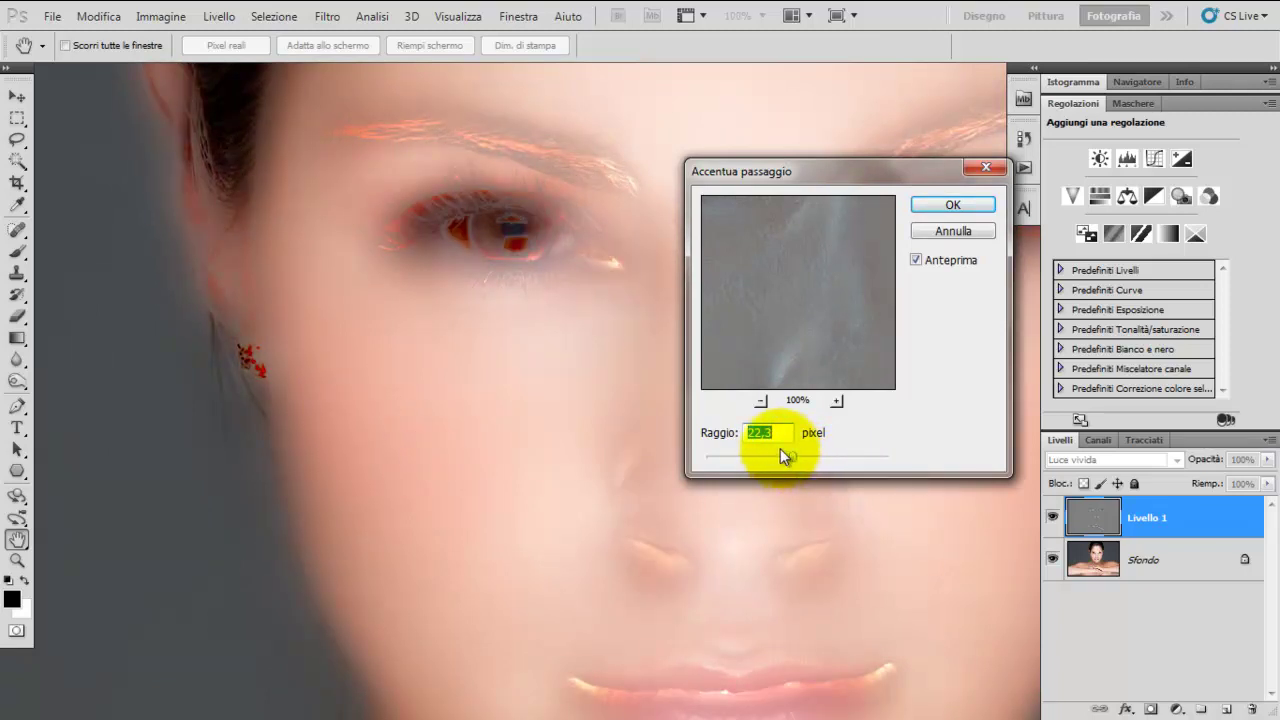
{"action": "left_click", "coordinate": [940, 205]}
{"action": "key", "text": "z"}
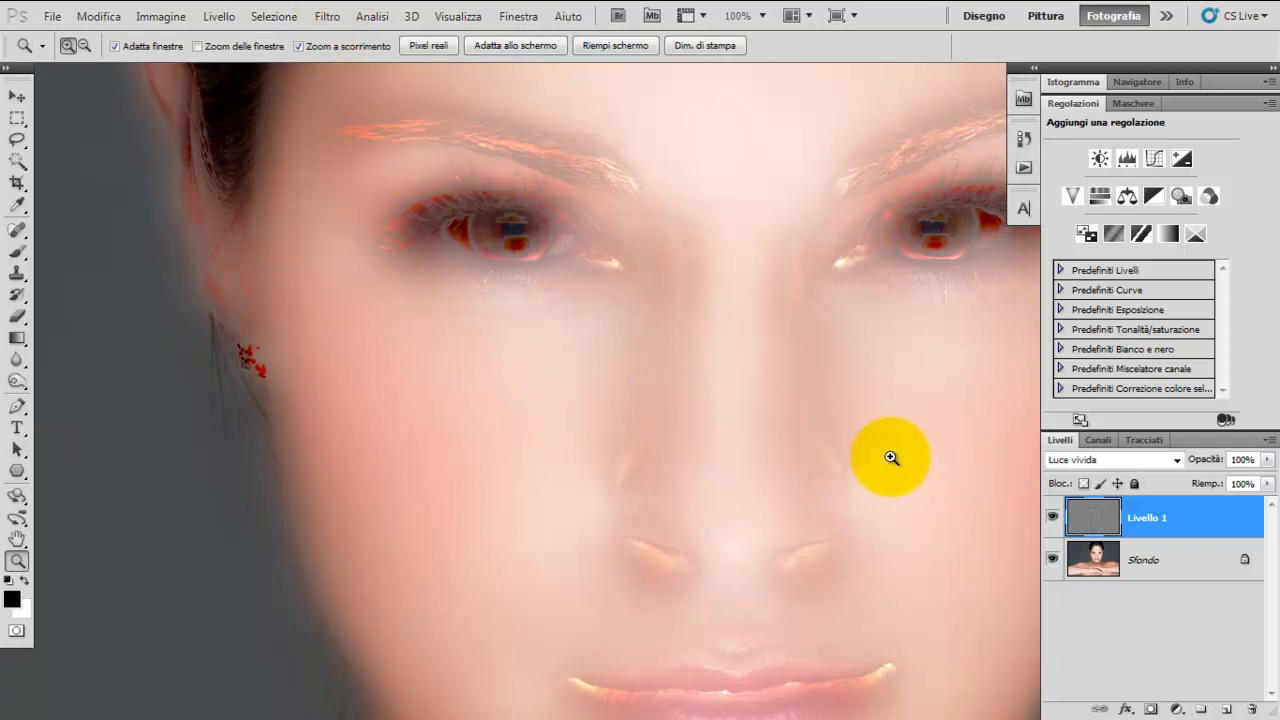
{"action": "left_click", "coordinate": [333, 17]}
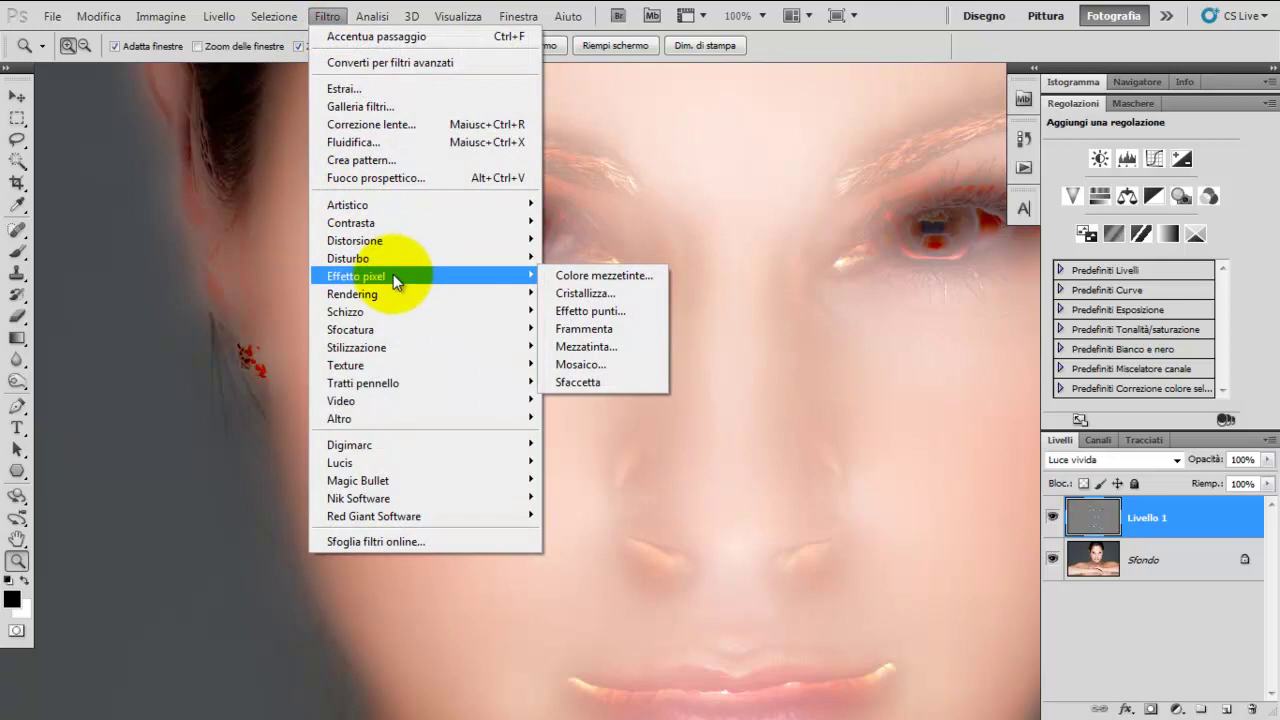
{"action": "mouse_move", "coordinate": [420, 329]}
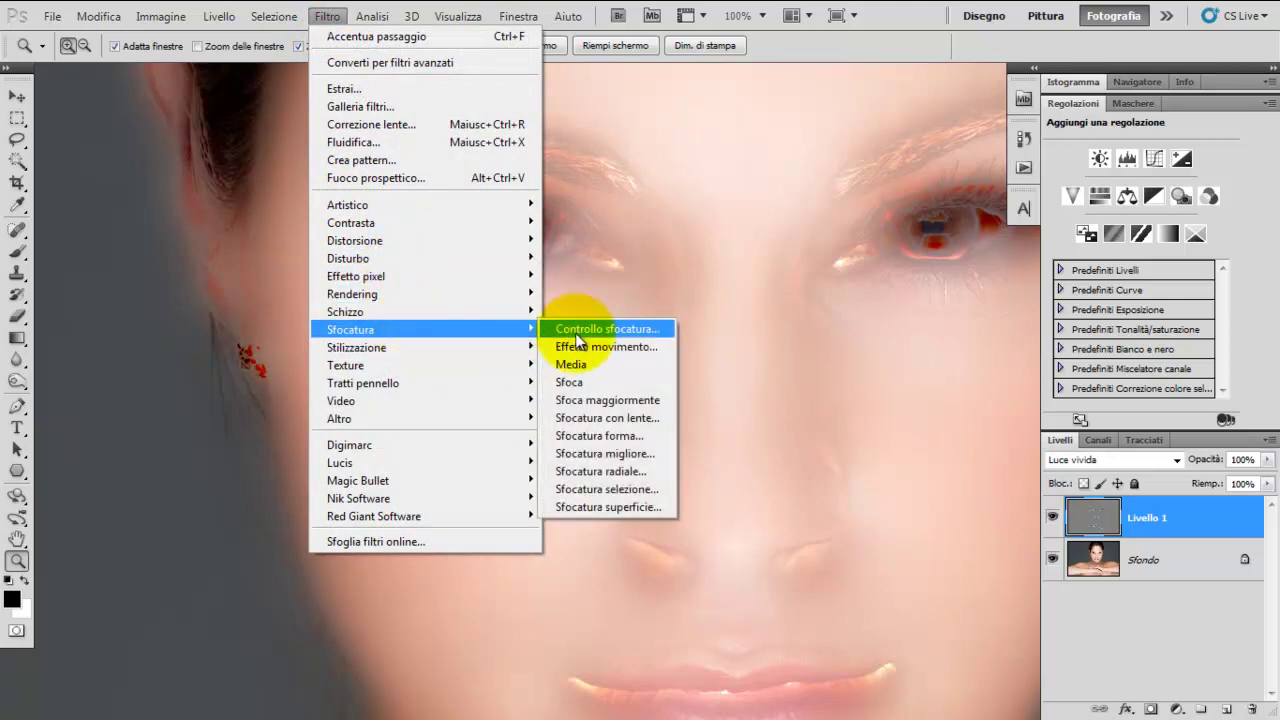
Step: Apply a 3-pixel Gaussian Blur to Livello 1
{"action": "left_click", "coordinate": [577, 342]}
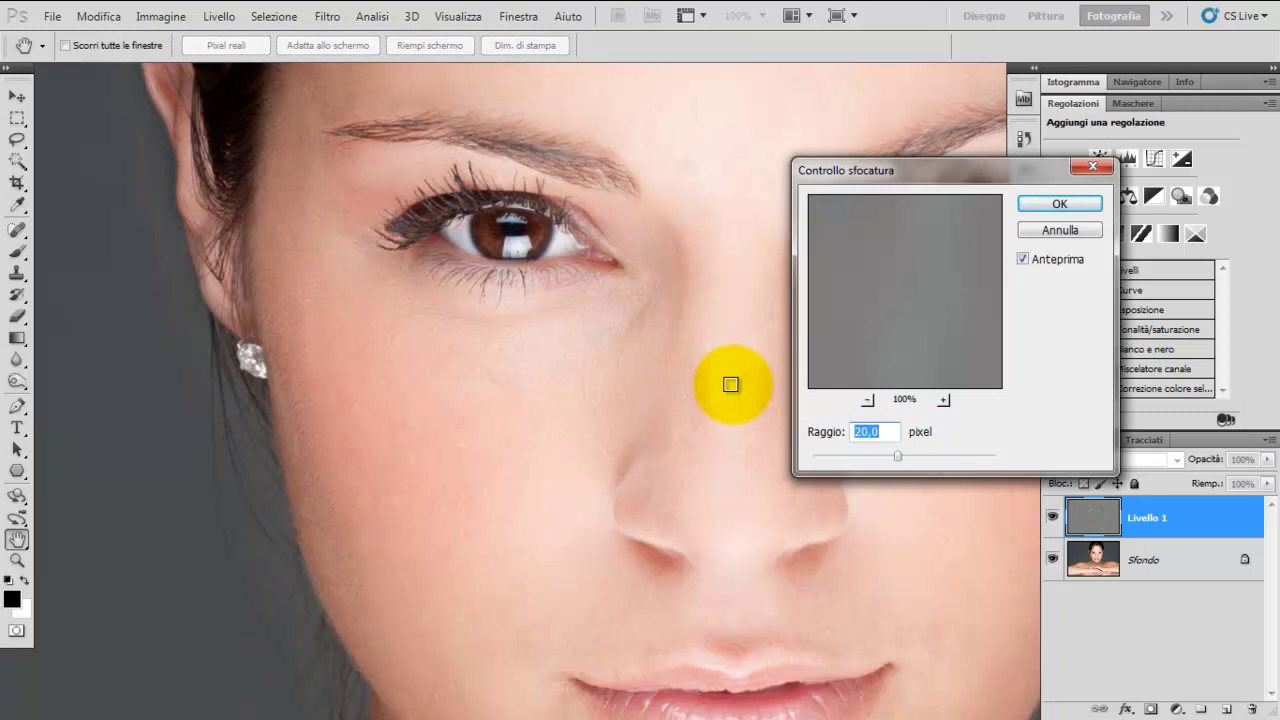
{"action": "mouse_move", "coordinate": [897, 455]}
{"action": "left_mouse_down"}
{"action": "mouse_move", "coordinate": [812, 465]}
{"action": "mouse_move", "coordinate": [827, 457]}
{"action": "left_mouse_up"}
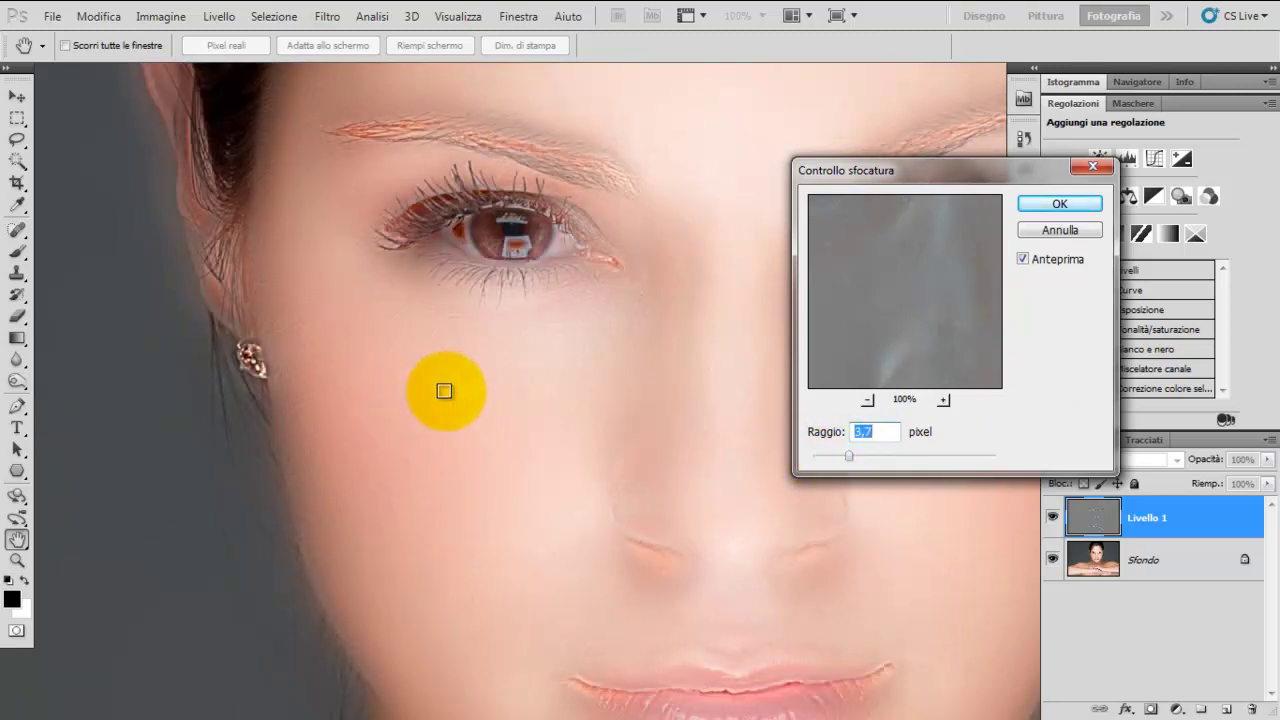
{"action": "left_click", "coordinate": [842, 455]}
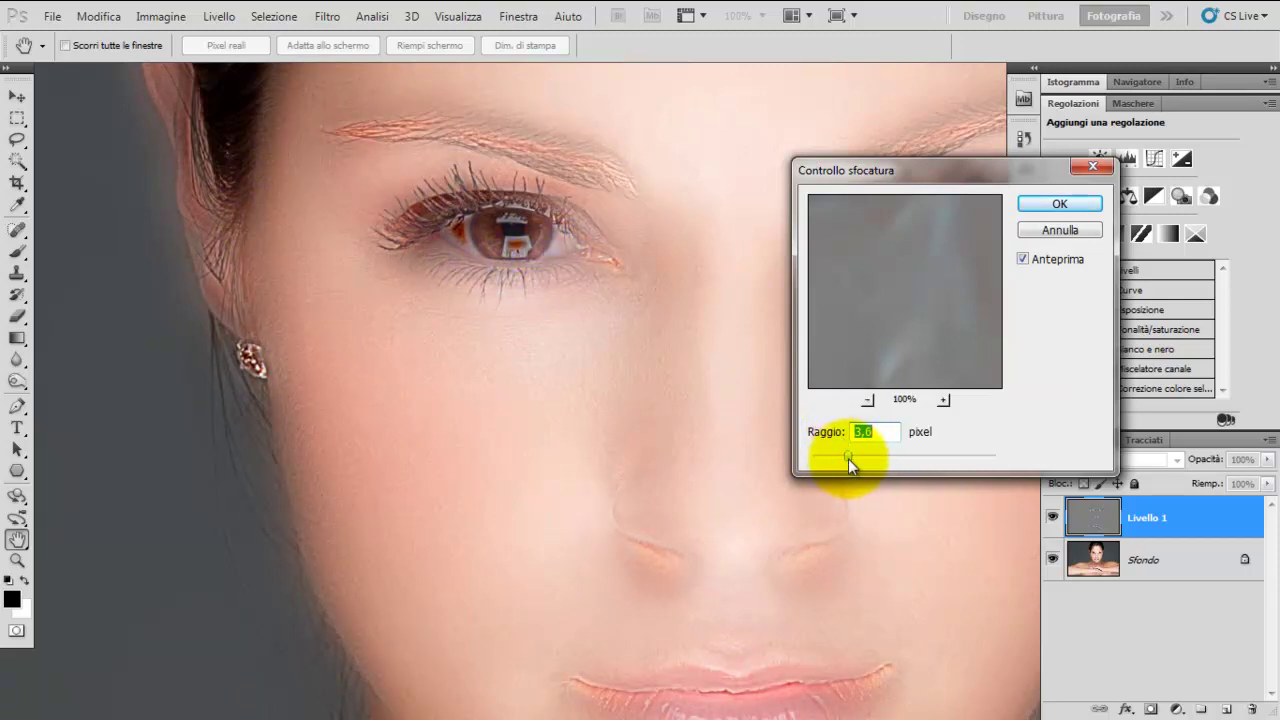
{"action": "left_click", "coordinate": [1056, 205]}
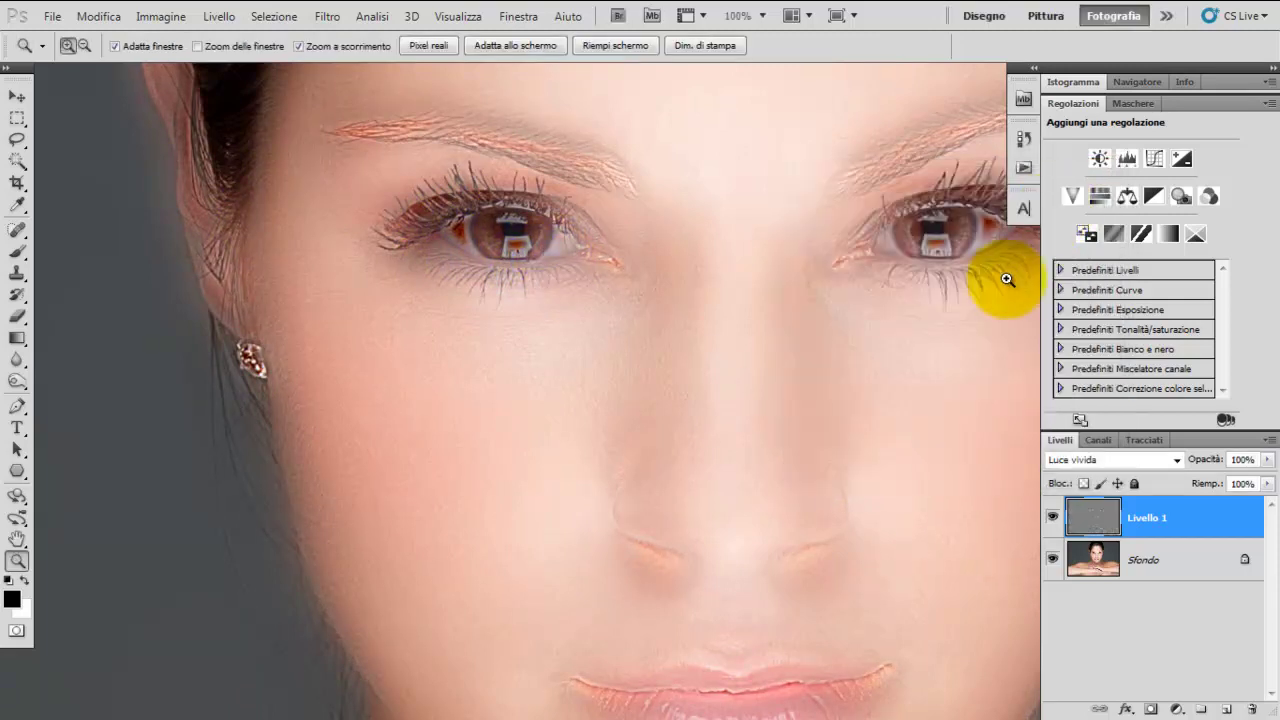
Step: Switch to the Brush and pan the view across the face toward the nose and lips
{"action": "key", "text": "b"}
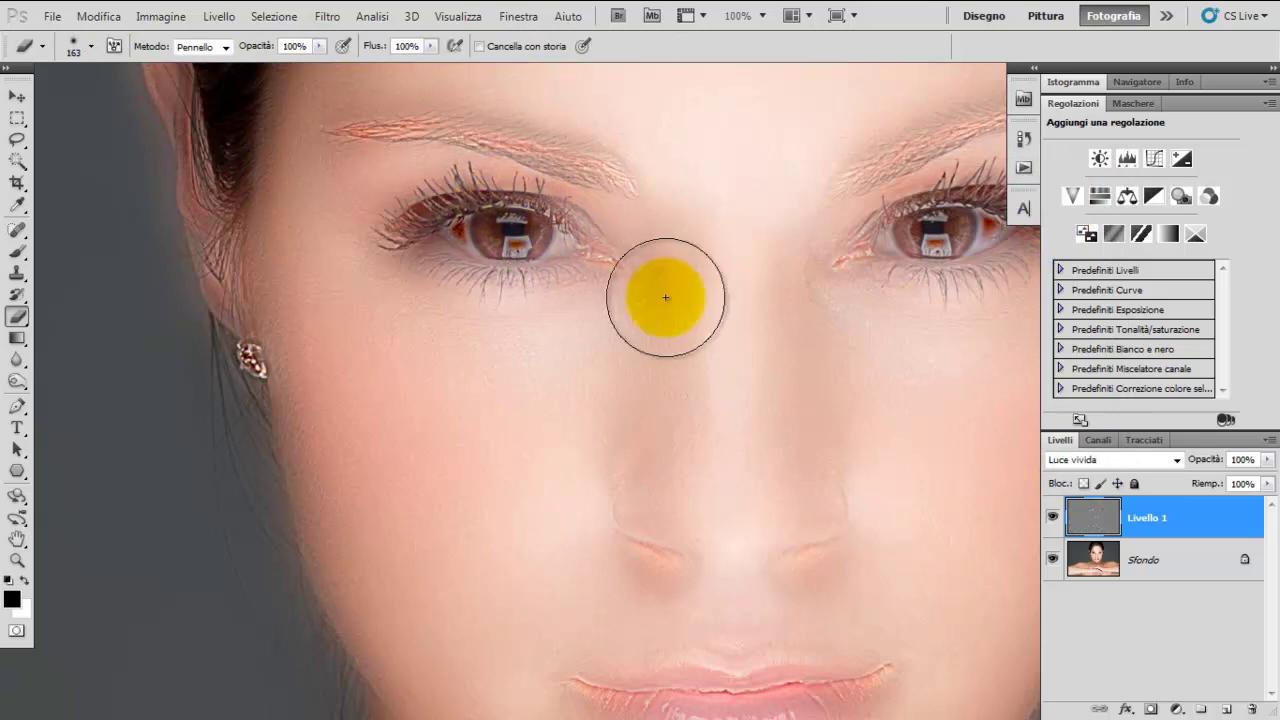
{"action": "left_click_drag", "start_coordinate": [663, 294], "coordinate": [508, 437]}
{"action": "mouse_move", "coordinate": [684, 339]}
{"action": "left_mouse_down"}
{"action": "mouse_move", "coordinate": [677, 366]}
{"action": "mouse_move", "coordinate": [537, 323]}
{"action": "mouse_move", "coordinate": [666, 331]}
{"action": "mouse_move", "coordinate": [684, 192]}
{"action": "mouse_move", "coordinate": [736, 502]}
{"action": "mouse_move", "coordinate": [720, 286]}
{"action": "mouse_move", "coordinate": [571, 474]}
{"action": "mouse_move", "coordinate": [451, 528]}
{"action": "left_mouse_up"}
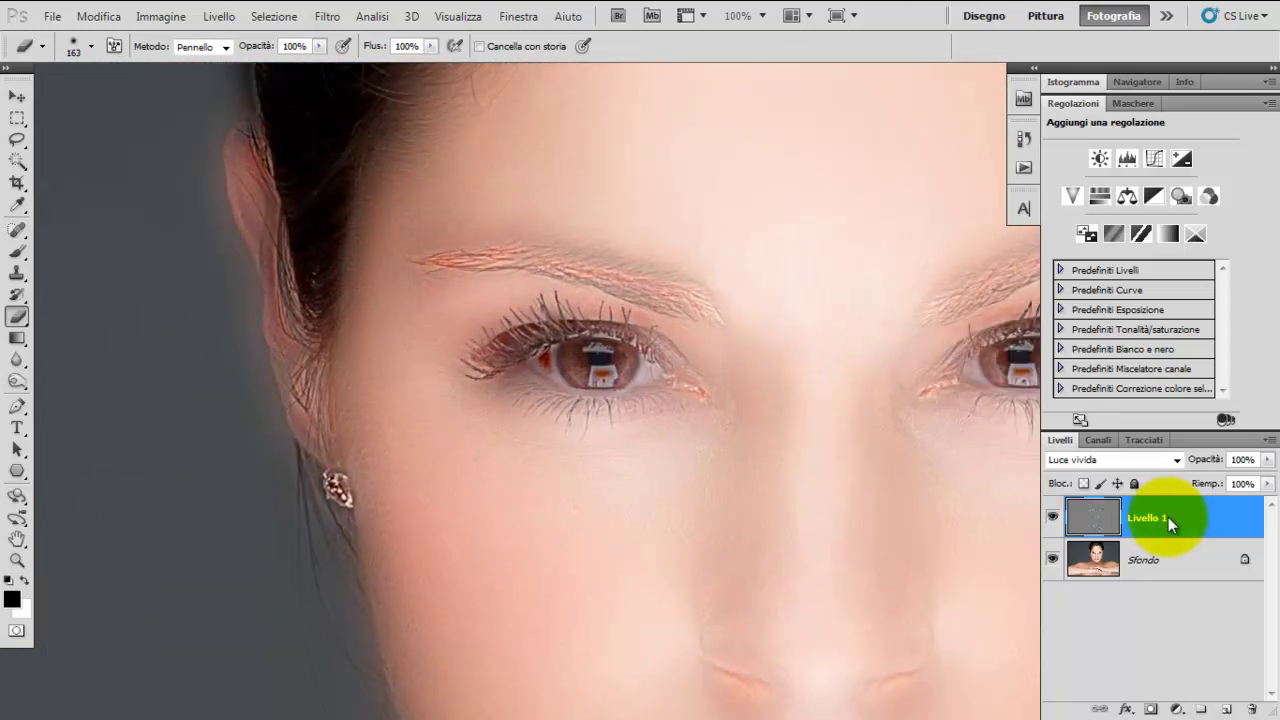
Step: Set Livello 1's gray Blend If sliders to 0/184 and 79/255 in Opzioni di fusione
{"action": "right_click", "coordinate": [1168, 517]}
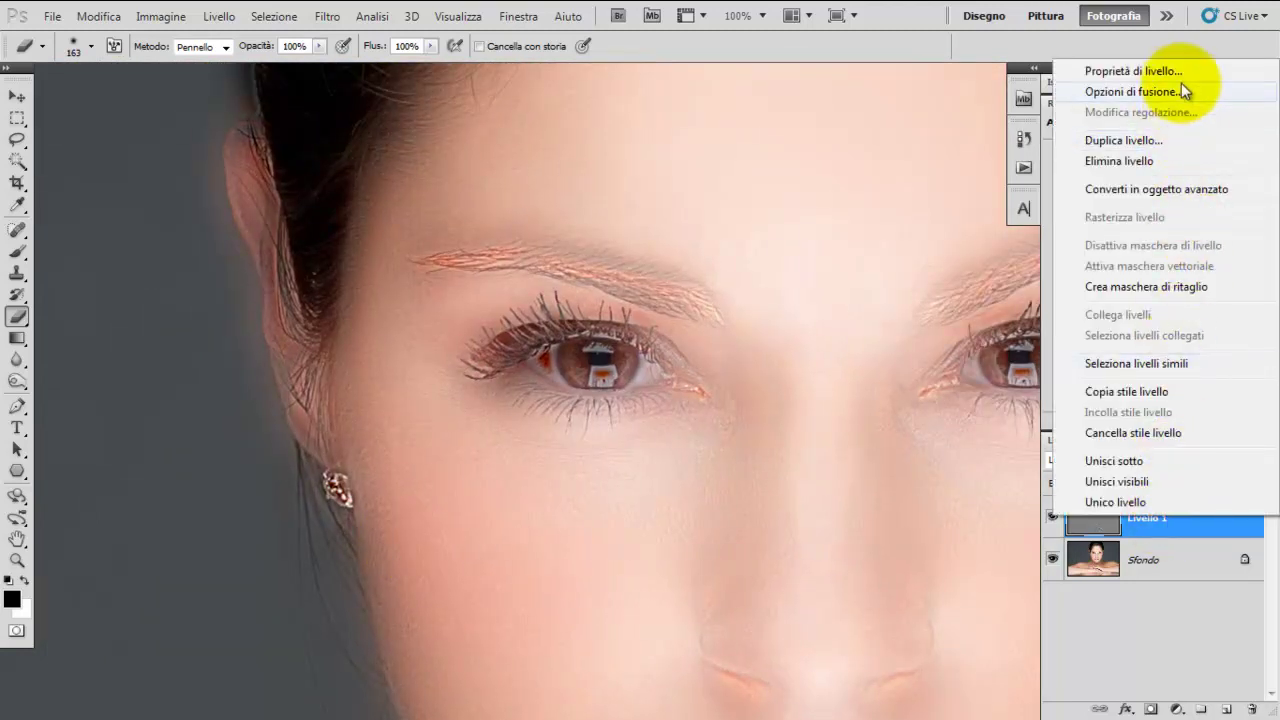
{"action": "left_click", "coordinate": [1179, 91]}
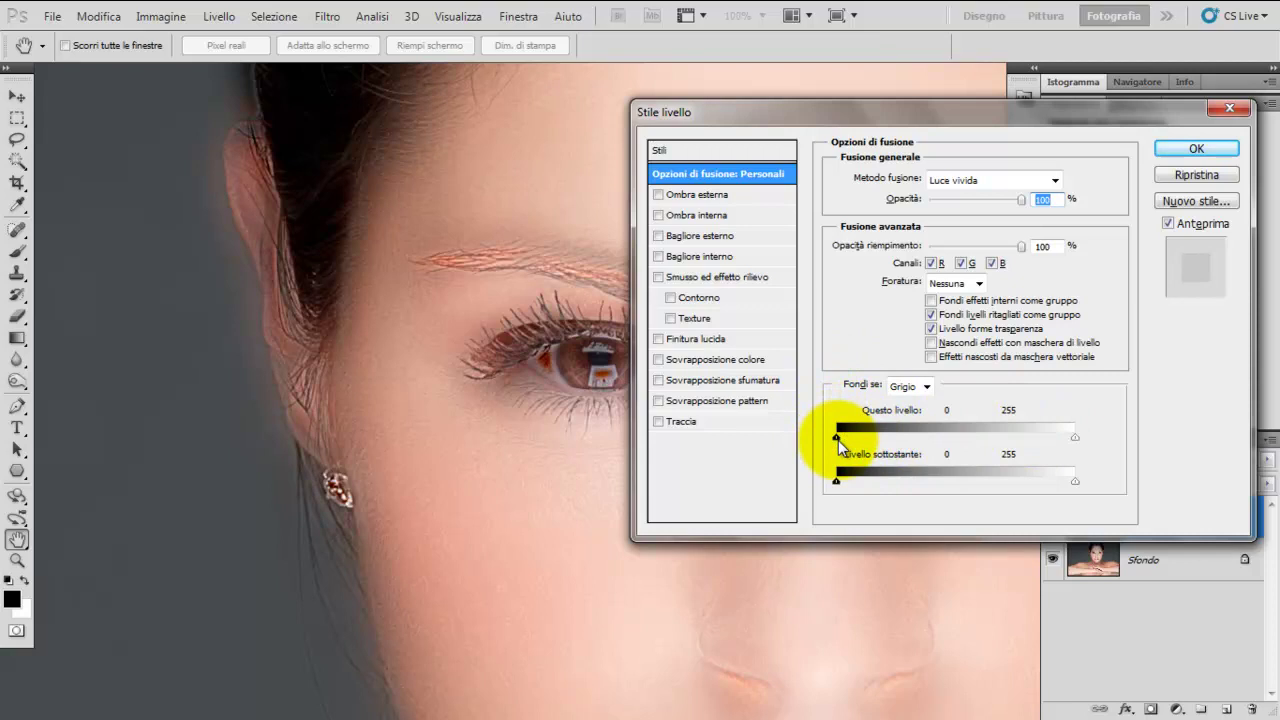
{"action": "left_click_drag", "start_coordinate": [839, 440], "coordinate": [867, 440]}
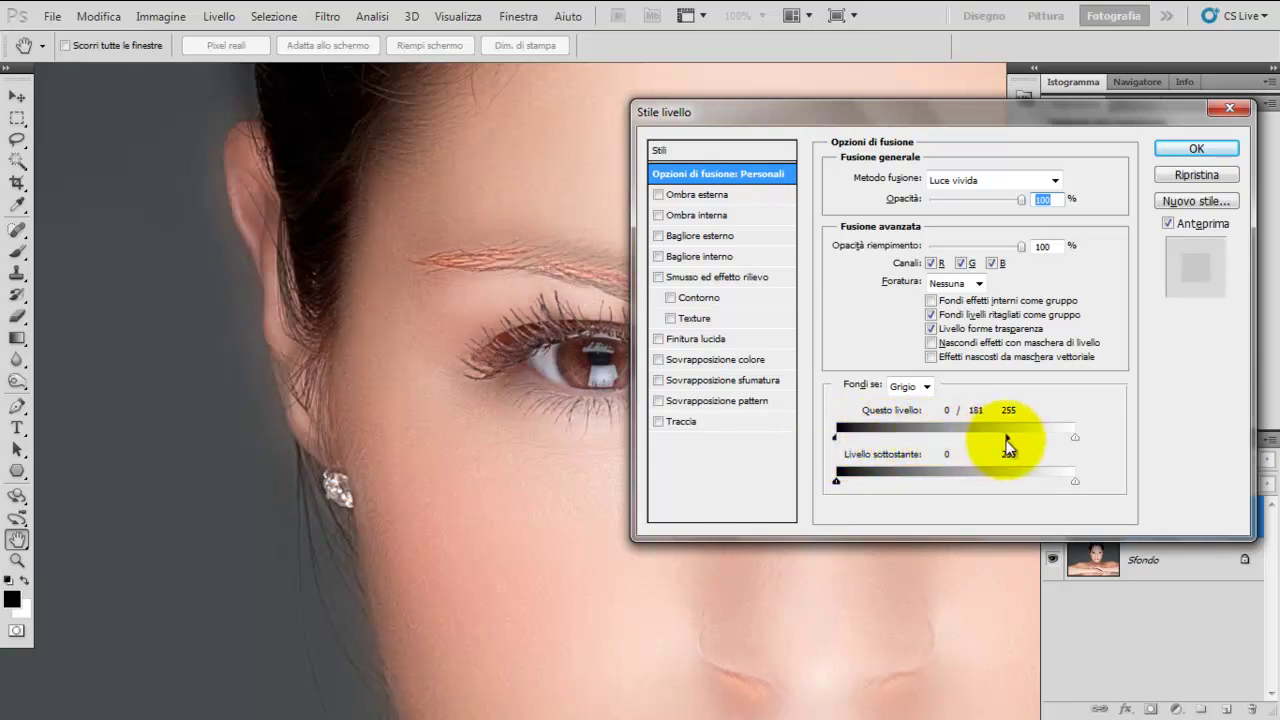
{"action": "left_click_drag", "start_coordinate": [1007, 445], "coordinate": [1010, 440]}
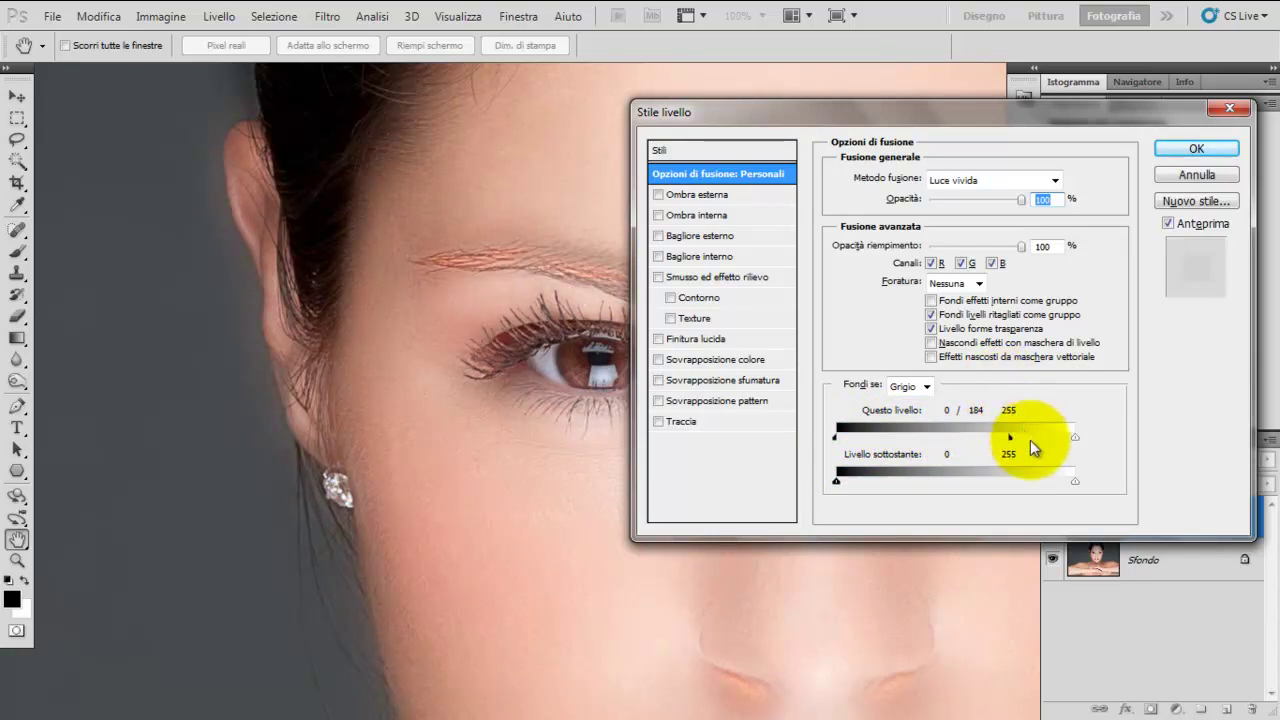
{"action": "left_click_drag", "start_coordinate": [1075, 440], "coordinate": [910, 437]}
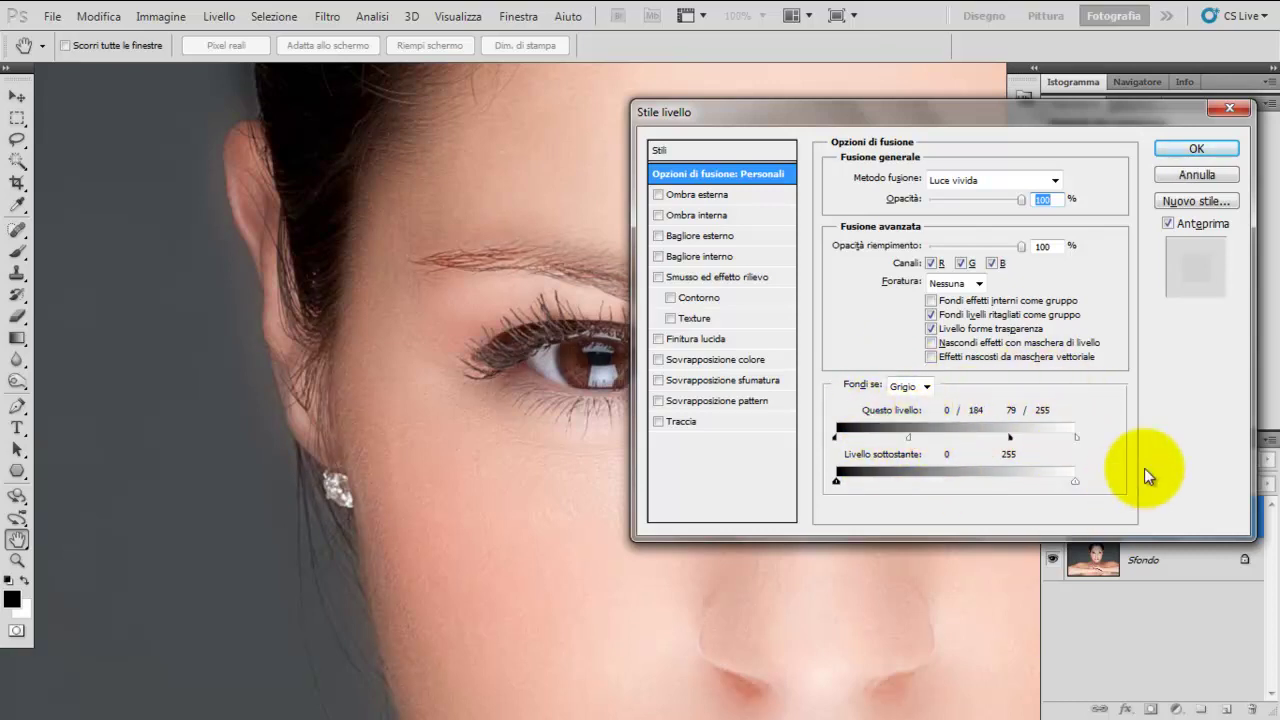
{"action": "left_click", "coordinate": [1180, 148]}
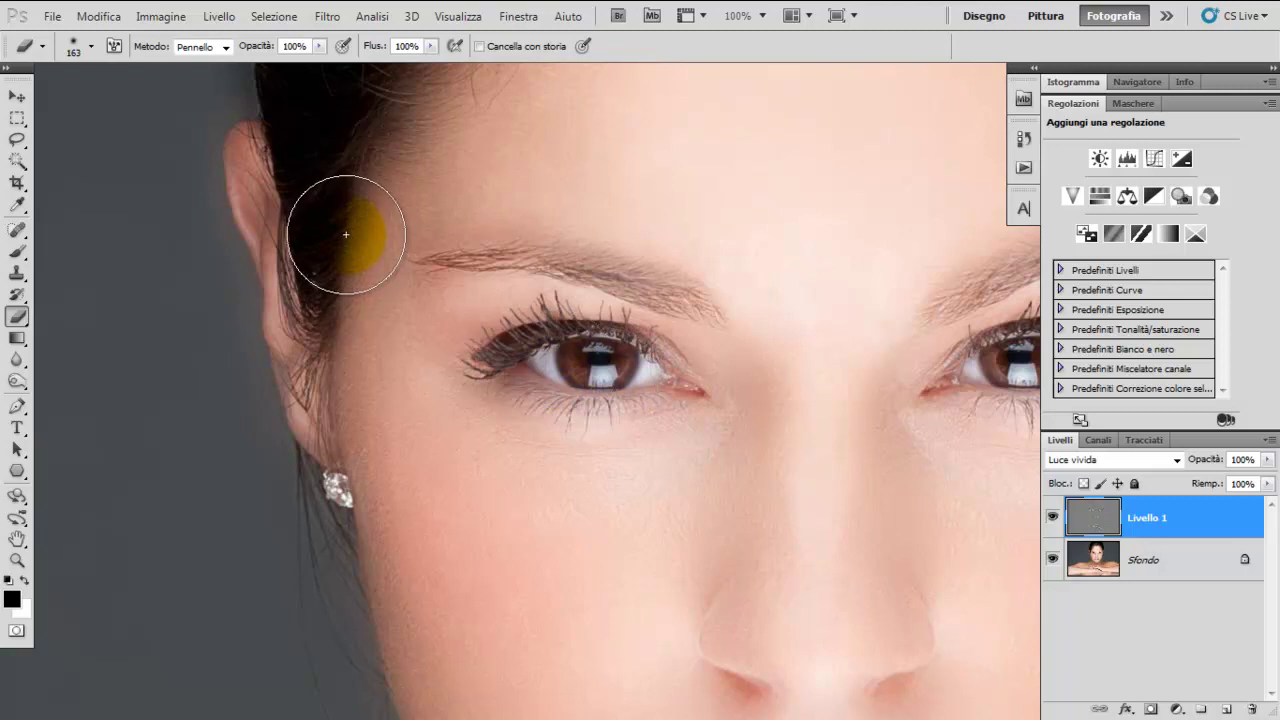
{"action": "key", "text": "ctrl+i"}
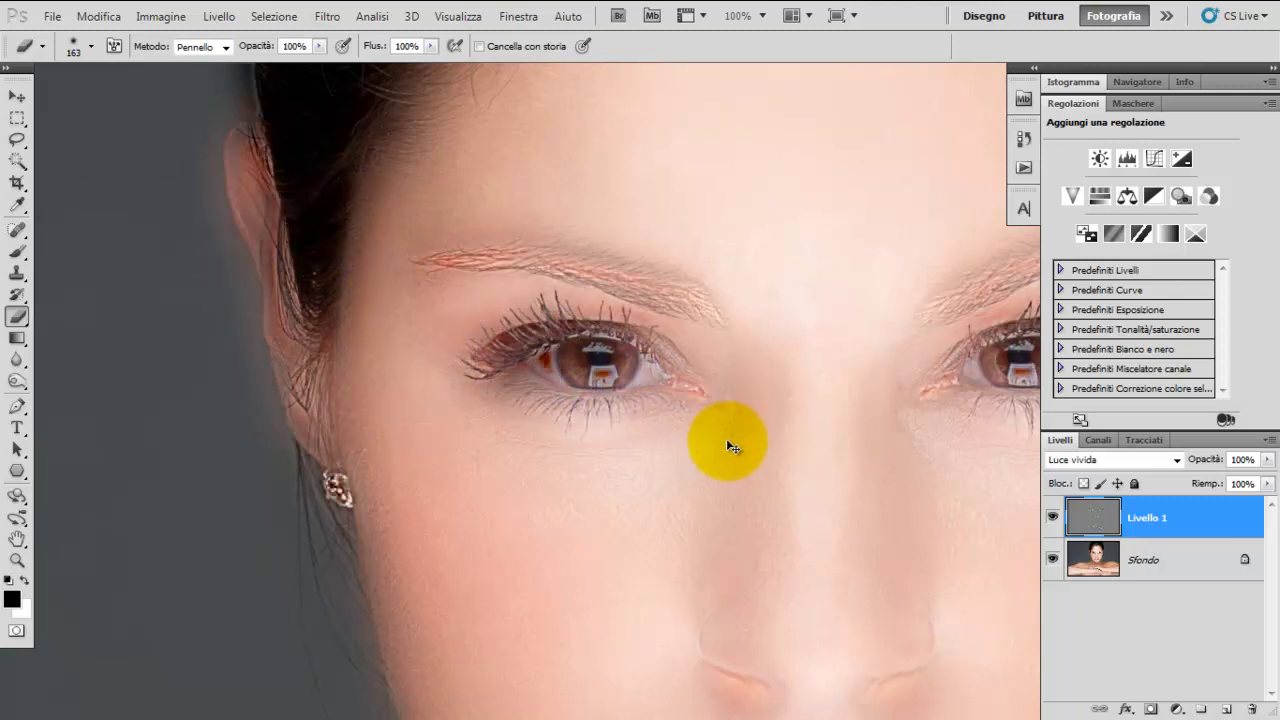
{"action": "key", "text": "ctrl+z"}
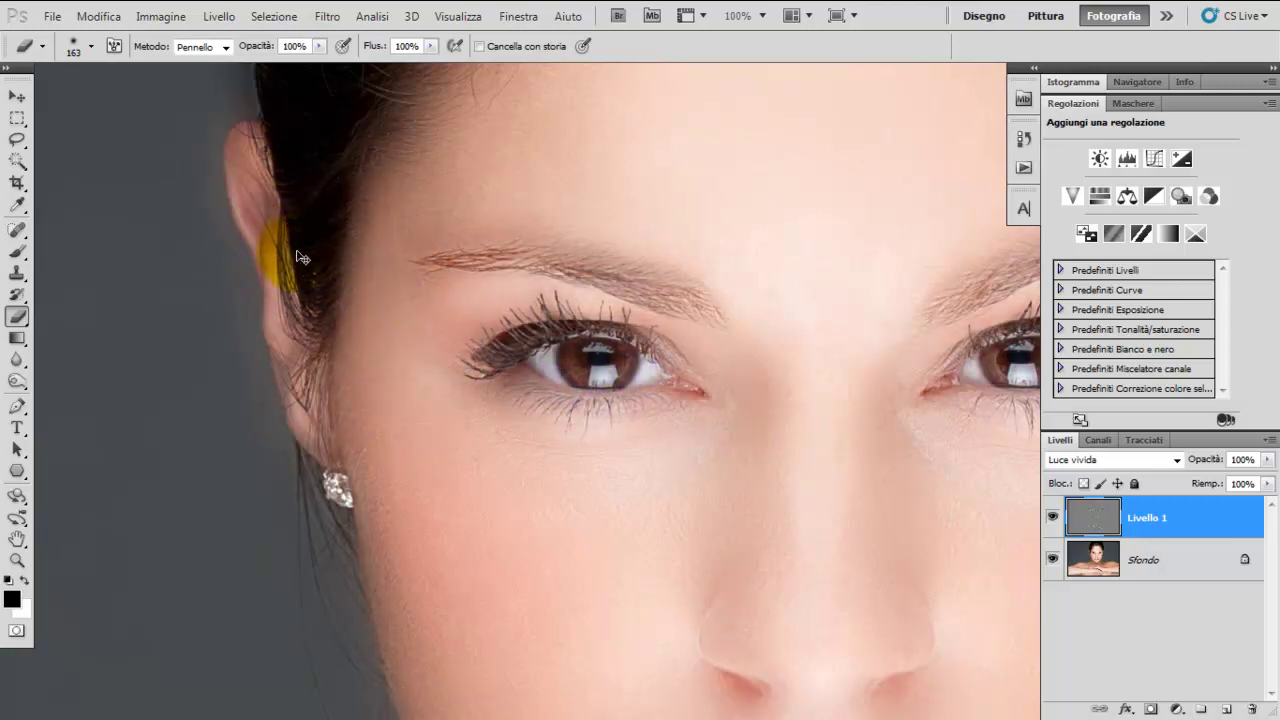
{"action": "key", "text": "ctrl+z"}
{"action": "left_click", "coordinate": [1052, 517]}
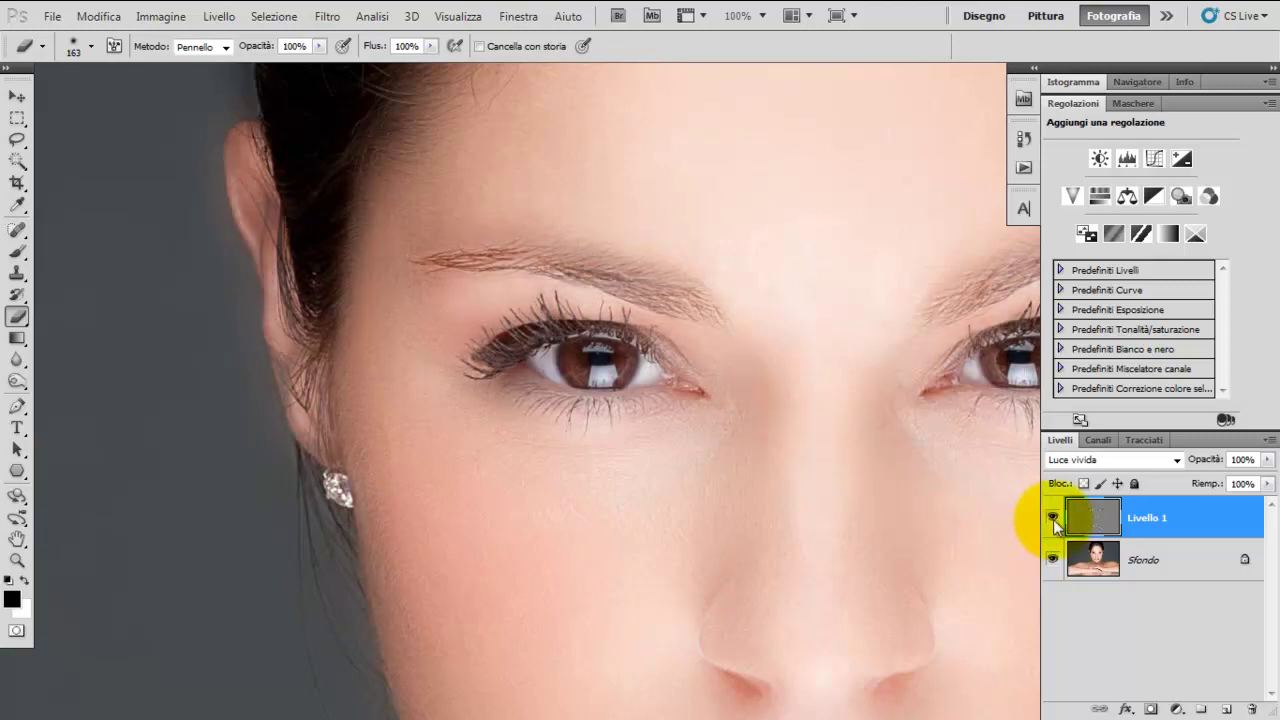
{"action": "left_click", "coordinate": [1052, 517]}
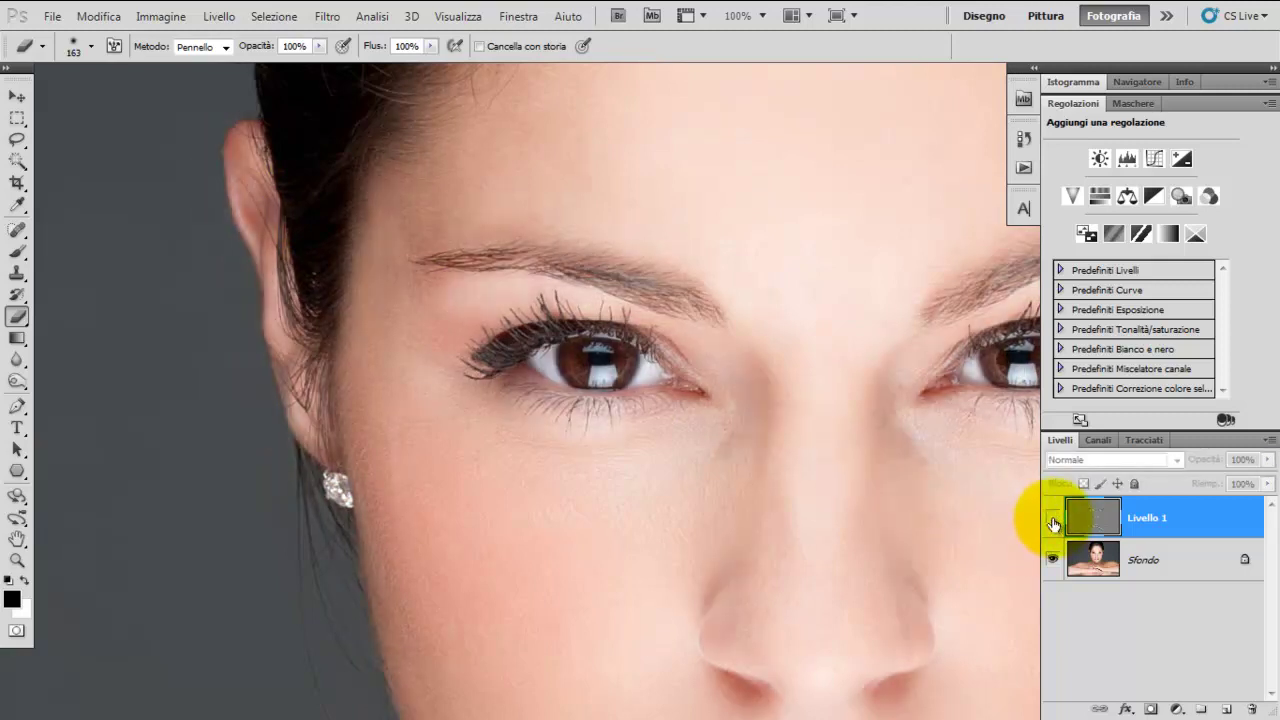
{"action": "left_click_drag", "start_coordinate": [780, 560], "coordinate": [620, 409]}
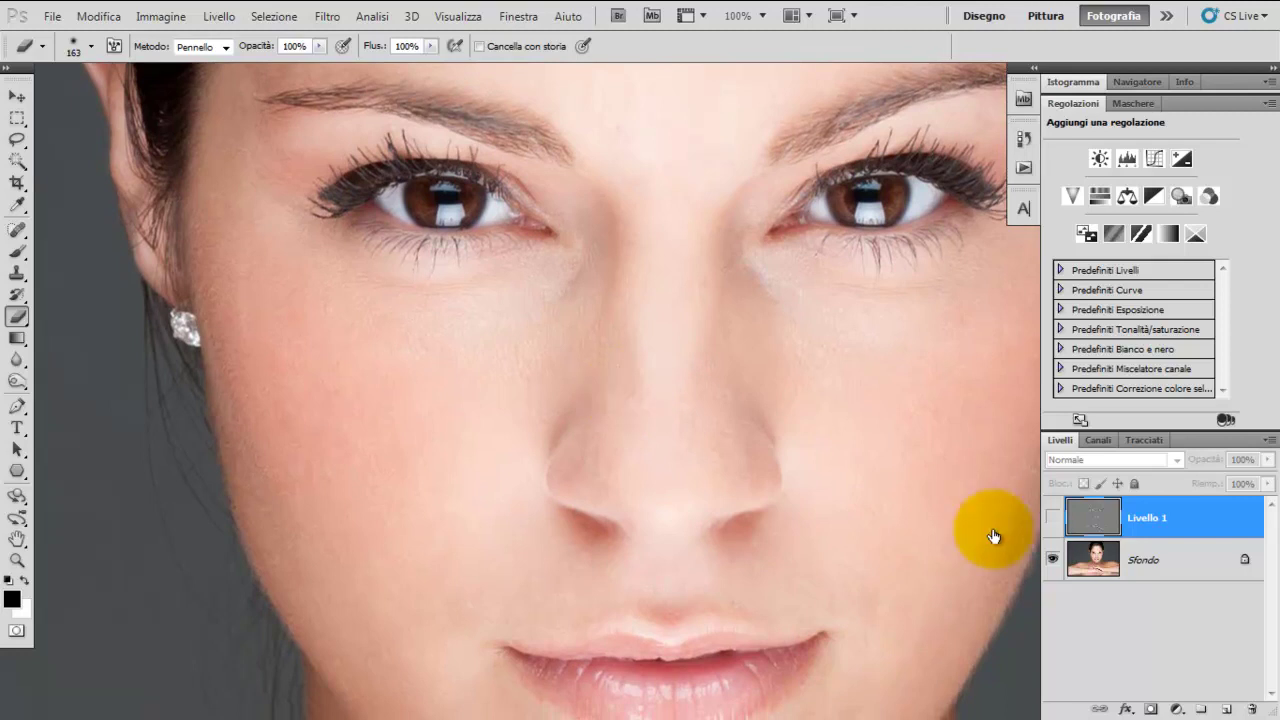
{"action": "left_click", "coordinate": [1052, 517]}
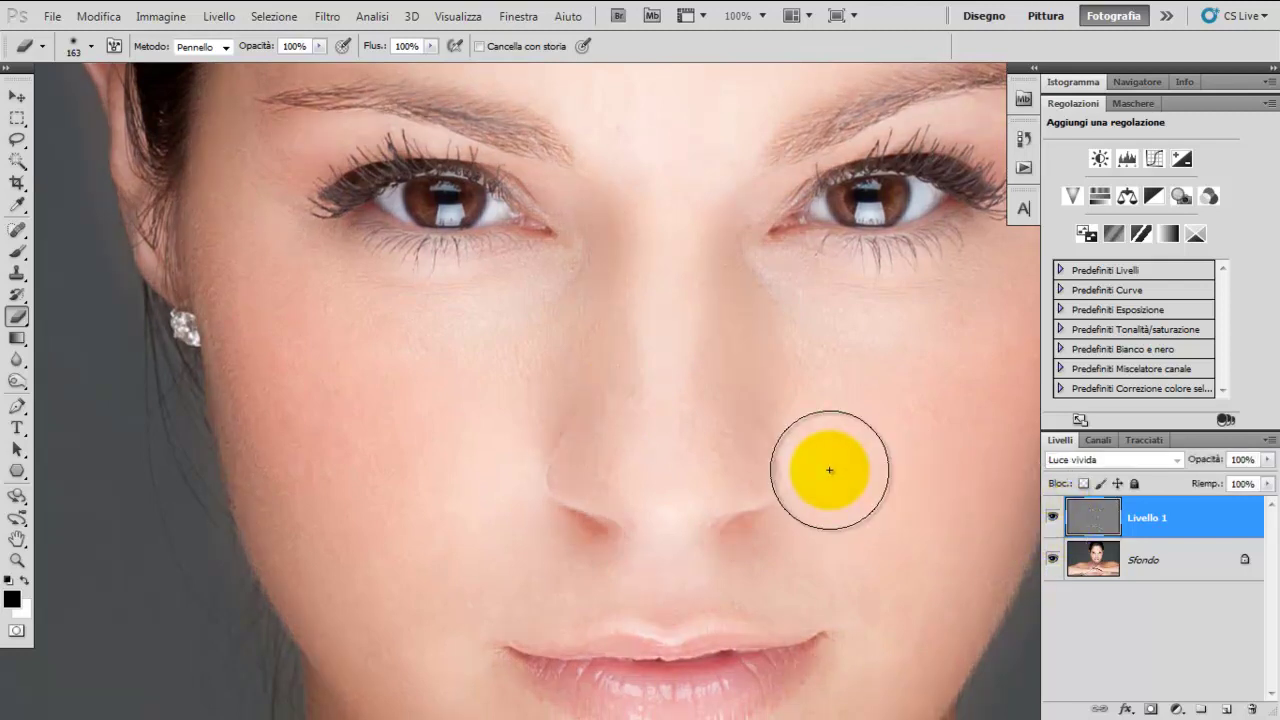
{"action": "left_click", "coordinate": [1052, 517]}
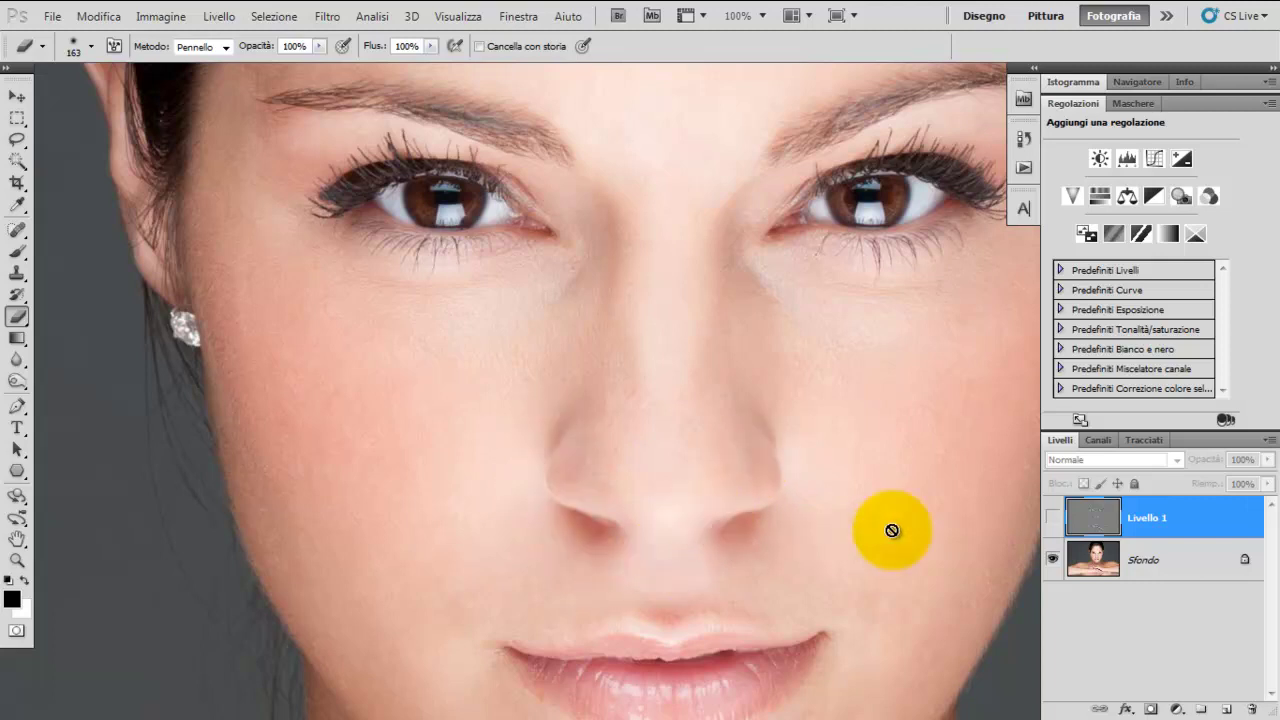
{"action": "left_click", "coordinate": [1052, 517]}
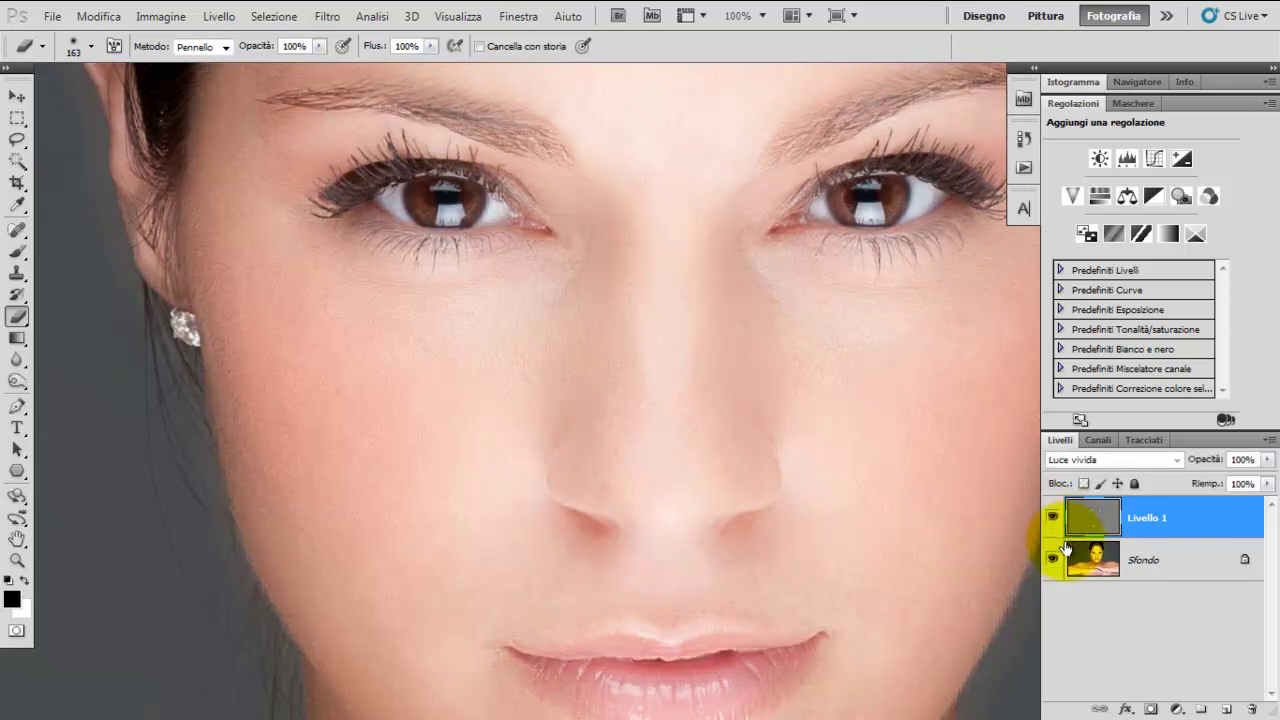
Step: Add a black mask to Livello 1 and paint the smoothing back onto the cheek and facial skin
{"action": "left_click", "coordinate": [1152, 710], "text": "alt"}
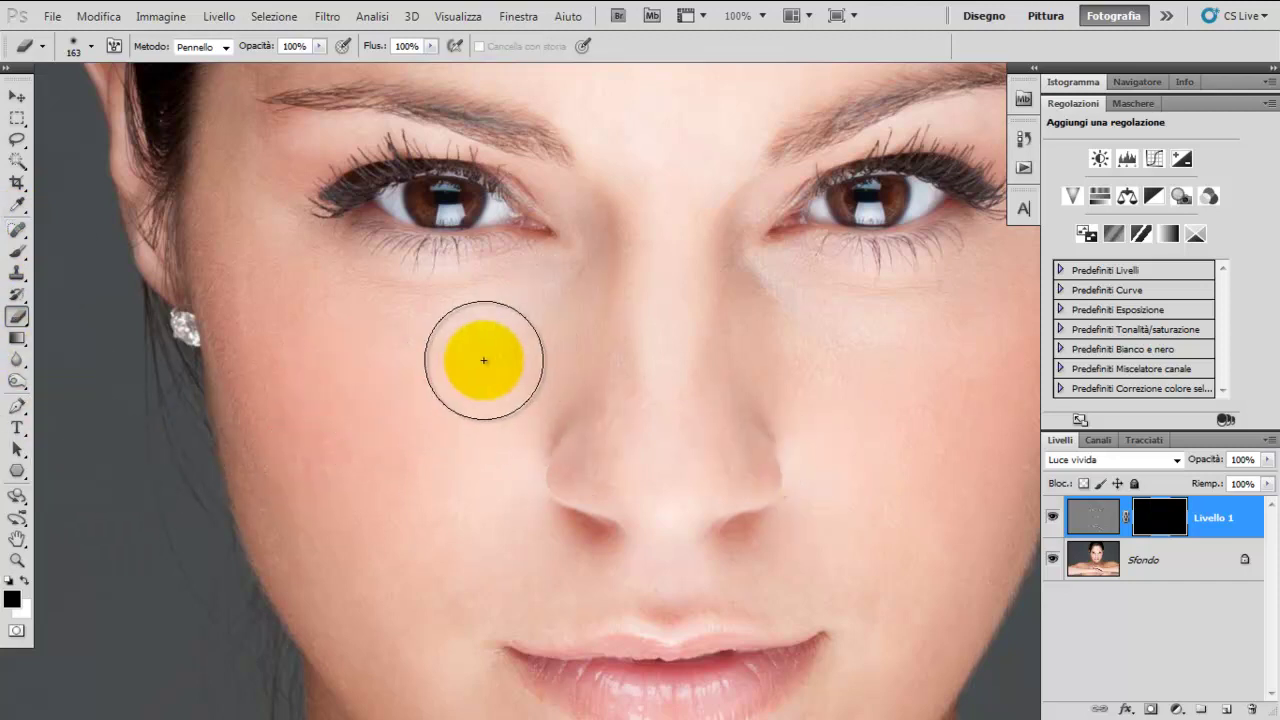
{"action": "left_click_drag", "start_coordinate": [484, 360], "coordinate": [277, 305]}
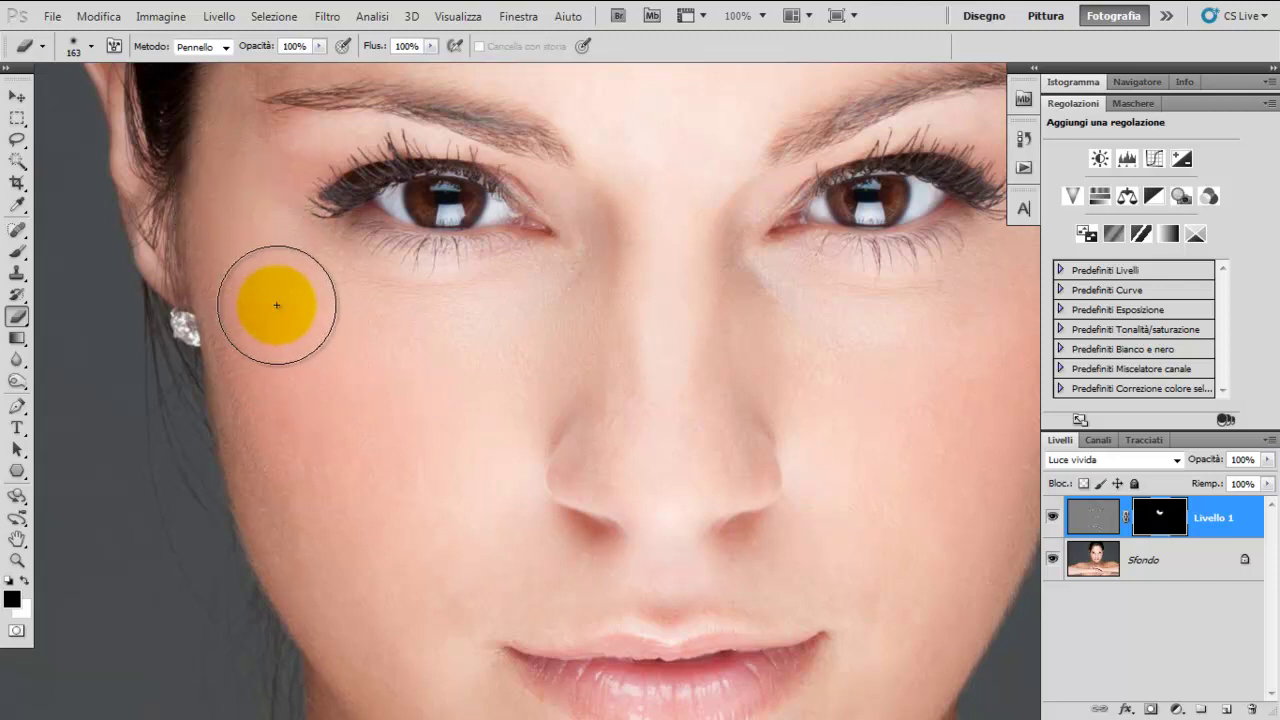
{"action": "scroll", "coordinate": [270, 307], "scroll_direction": "up", "scroll_amount": 3}
{"action": "scroll", "coordinate": [240, 325], "scroll_direction": "up", "scroll_amount": 2}
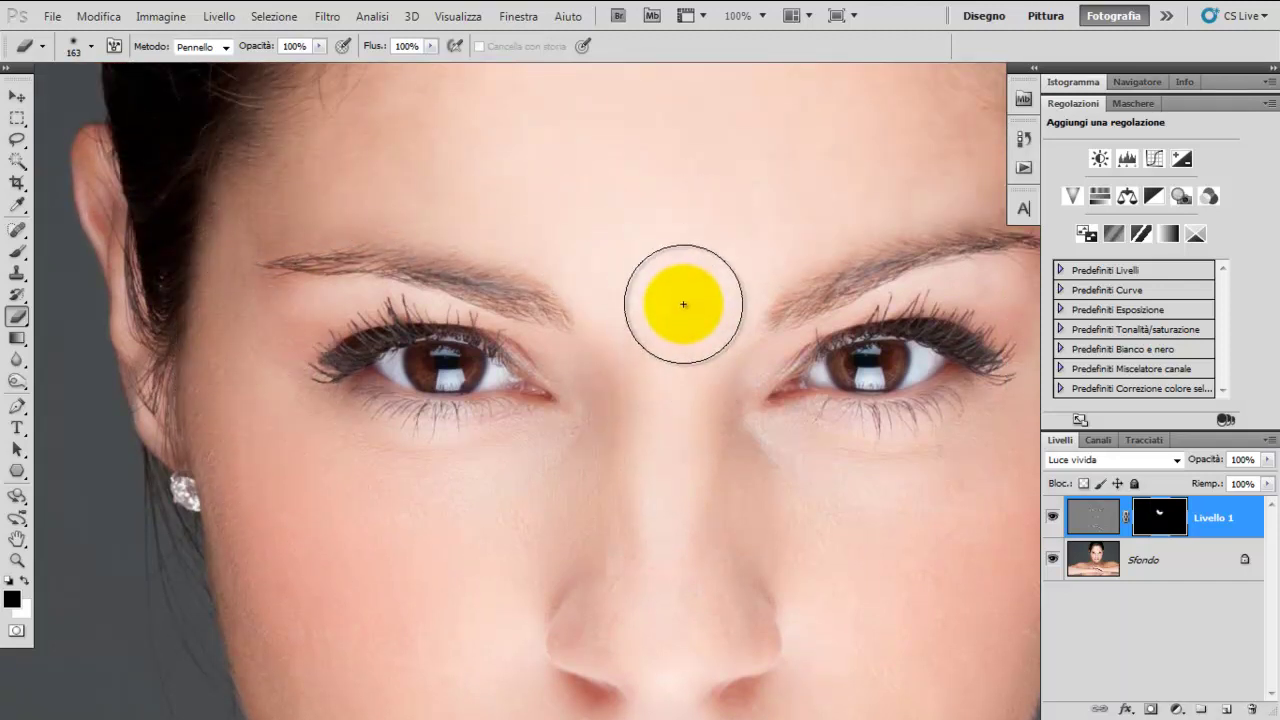
{"action": "scroll", "coordinate": [680, 300], "scroll_direction": "up", "scroll_amount": 3}
{"action": "scroll", "coordinate": [443, 249], "scroll_direction": "down", "scroll_amount": 10}
{"action": "key", "text": "bracketleft"}
{"action": "key", "text": "bracketleft"}
{"action": "key", "text": "bracketleft"}
{"action": "left_click_drag", "start_coordinate": [443, 463], "coordinate": [438, 444]}
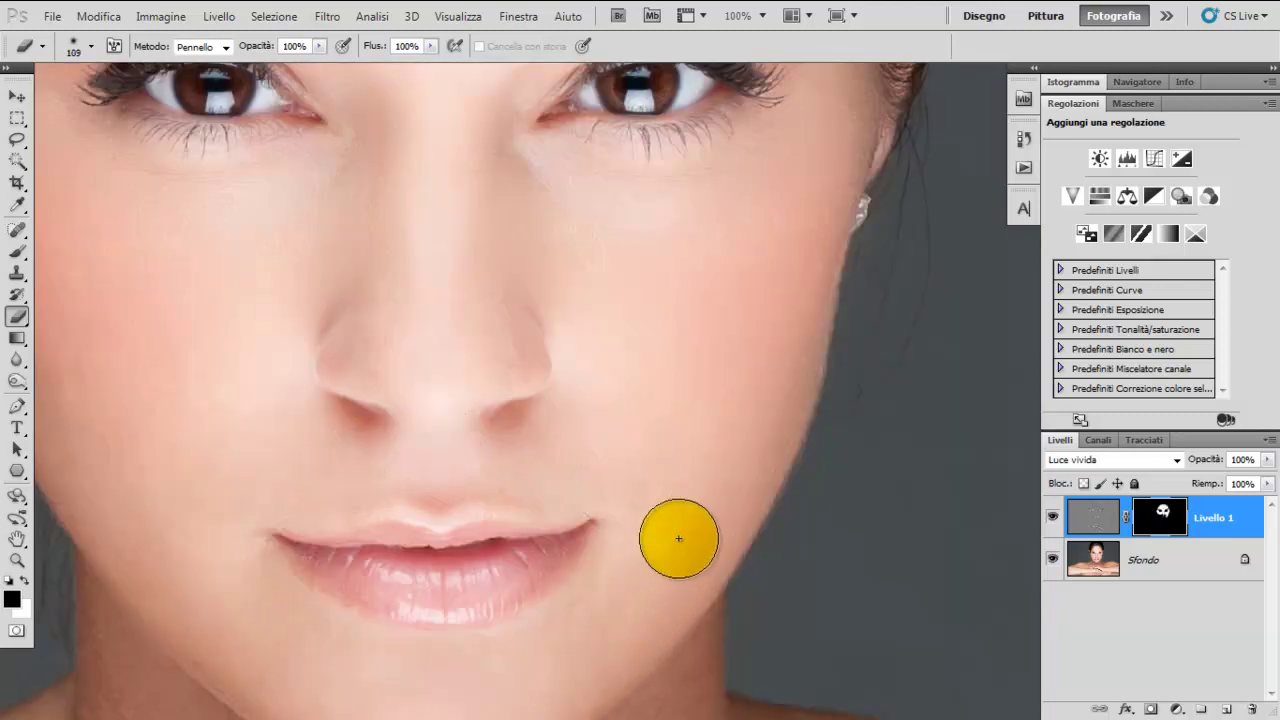
Step: Paint the smoothing onto the neck and collarbone with a larger brush, then view the whole portrait
{"action": "scroll", "coordinate": [150, 495], "scroll_direction": "down", "scroll_amount": 3}
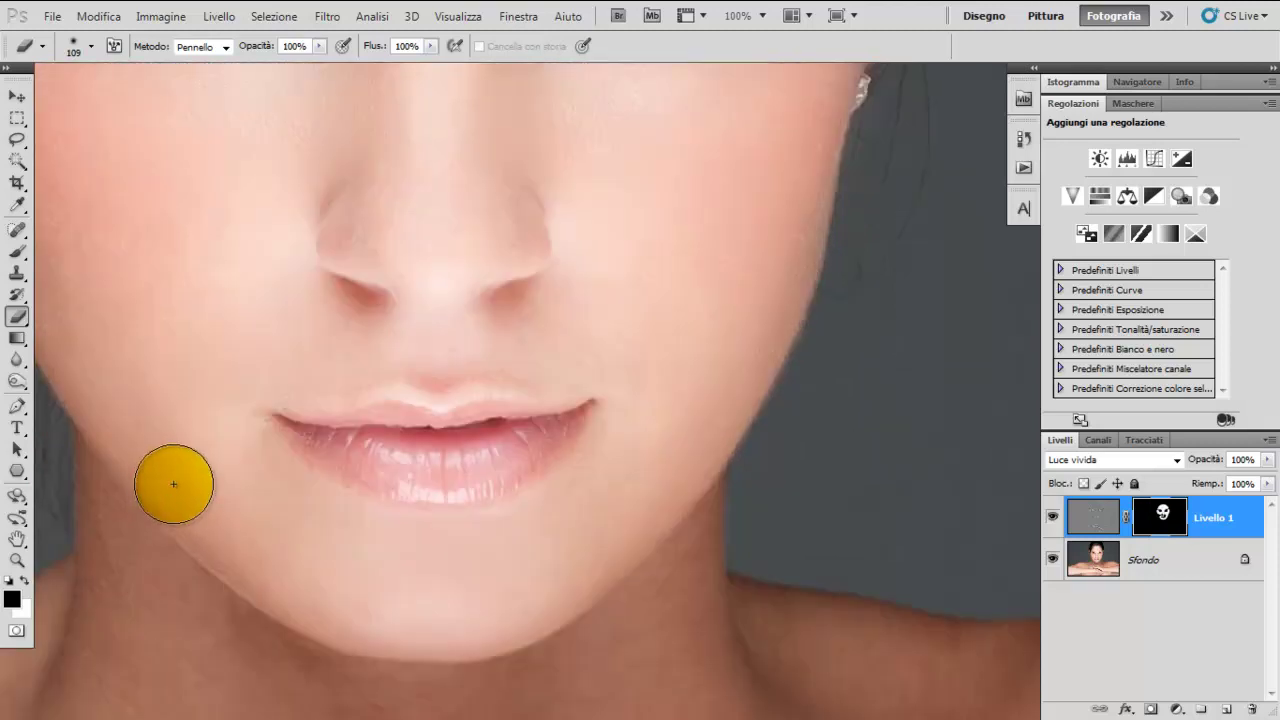
{"action": "scroll", "coordinate": [173, 484], "scroll_direction": "down", "scroll_amount": 3}
{"action": "scroll", "coordinate": [667, 362], "scroll_direction": "down", "scroll_amount": 3}
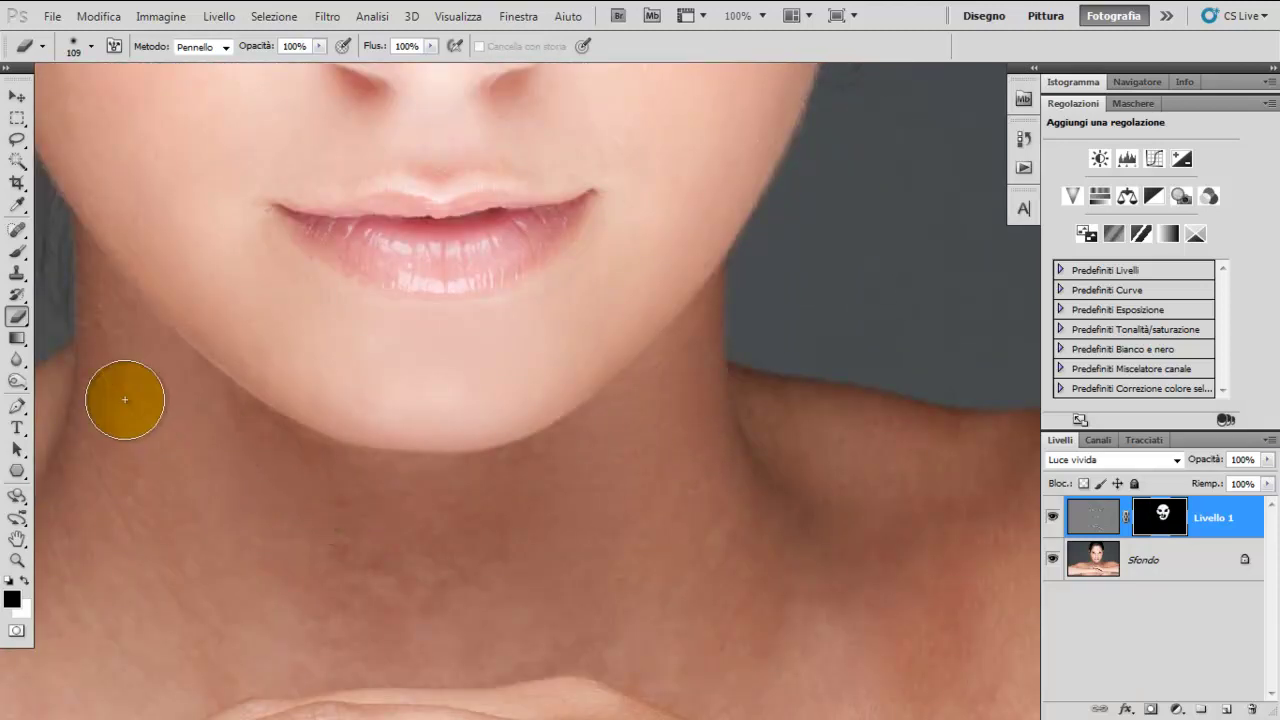
{"action": "left_click_drag", "start_coordinate": [335, 567], "coordinate": [392, 591]}
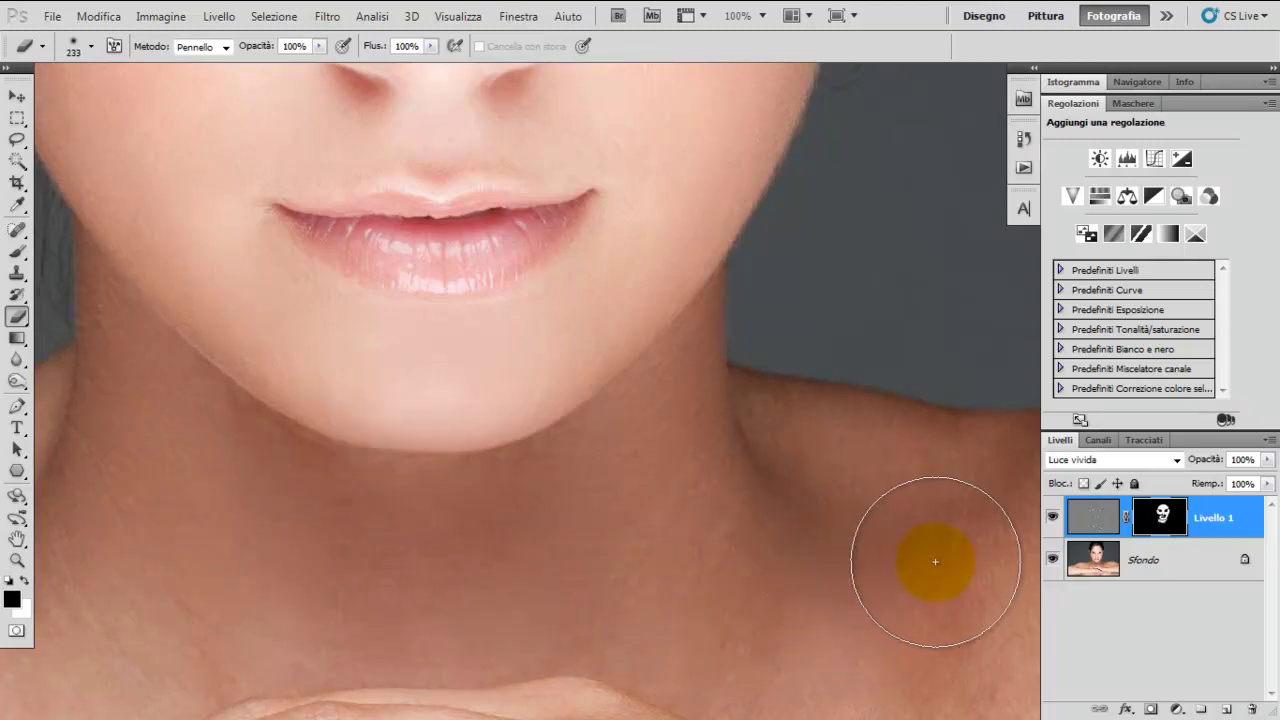
{"action": "left_click_drag", "start_coordinate": [935, 561], "coordinate": [423, 500]}
{"action": "mouse_move", "coordinate": [632, 600]}
{"action": "left_mouse_down"}
{"action": "mouse_move", "coordinate": [189, 471]}
{"action": "mouse_move", "coordinate": [443, 371]}
{"action": "mouse_move", "coordinate": [509, 579]}
{"action": "left_mouse_up"}
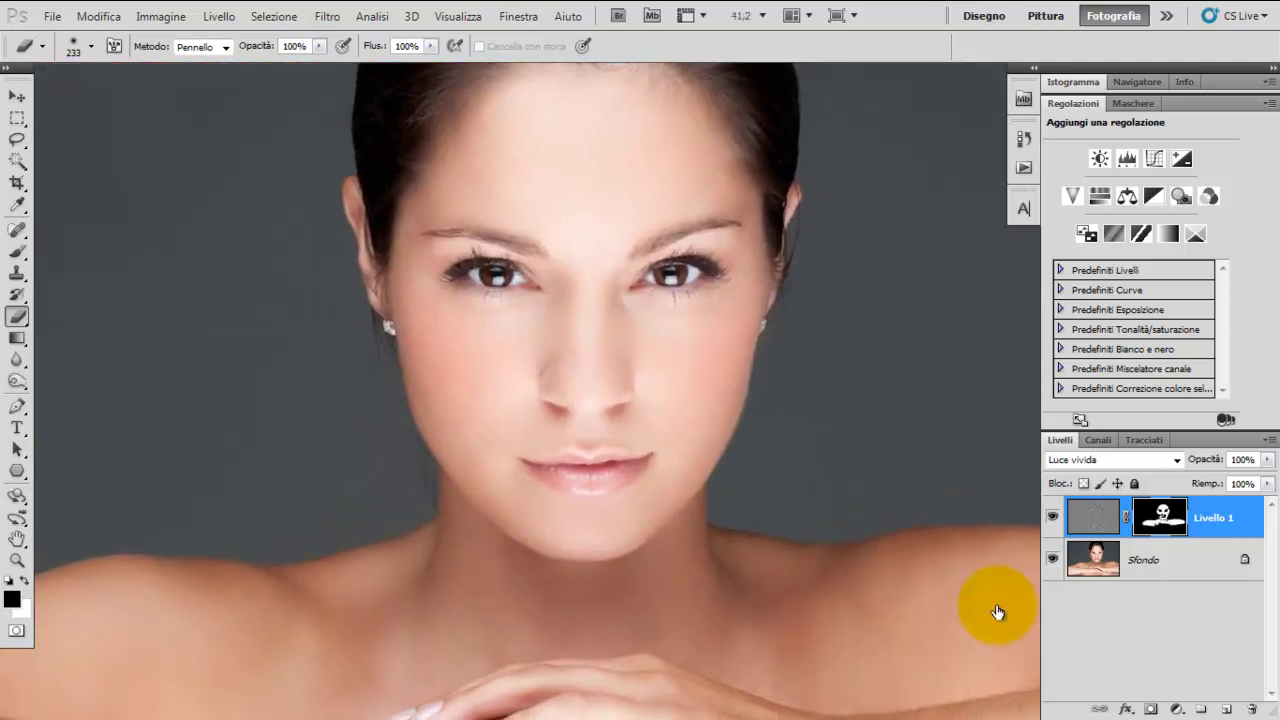
{"action": "left_click", "coordinate": [1053, 520]}
{"action": "left_click", "coordinate": [1053, 520]}
{"action": "left_click", "coordinate": [1053, 520]}
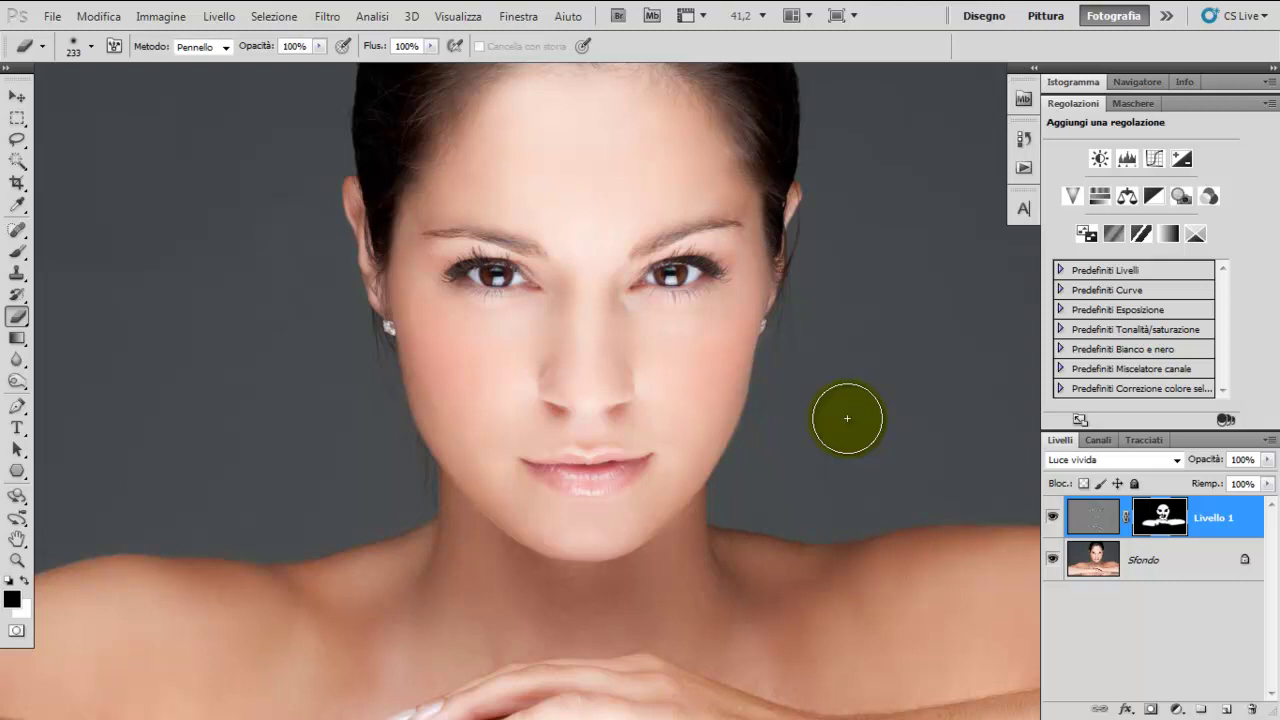
{"action": "left_click", "coordinate": [562, 148]}
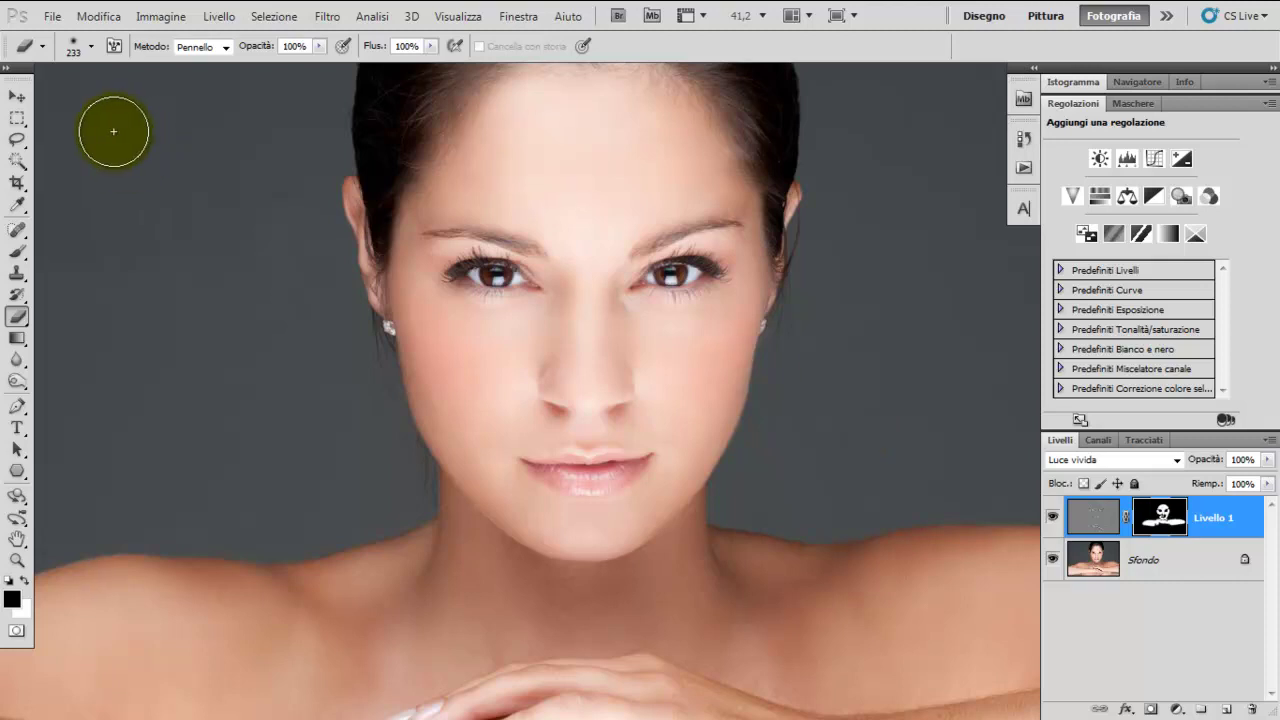